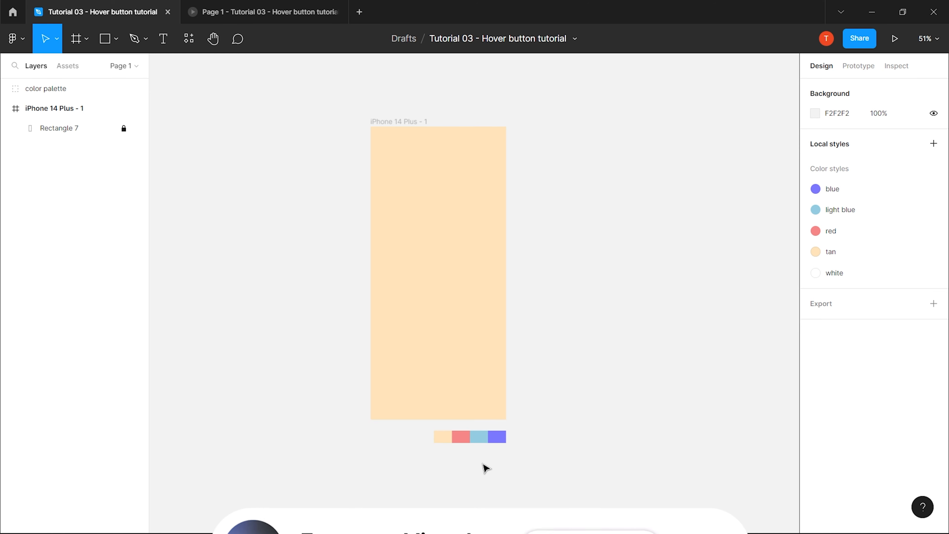
Examine the colours contained in the color palette group below the iPhone 14 Plus frame.
{"action": "left_click", "coordinate": [474, 438]}
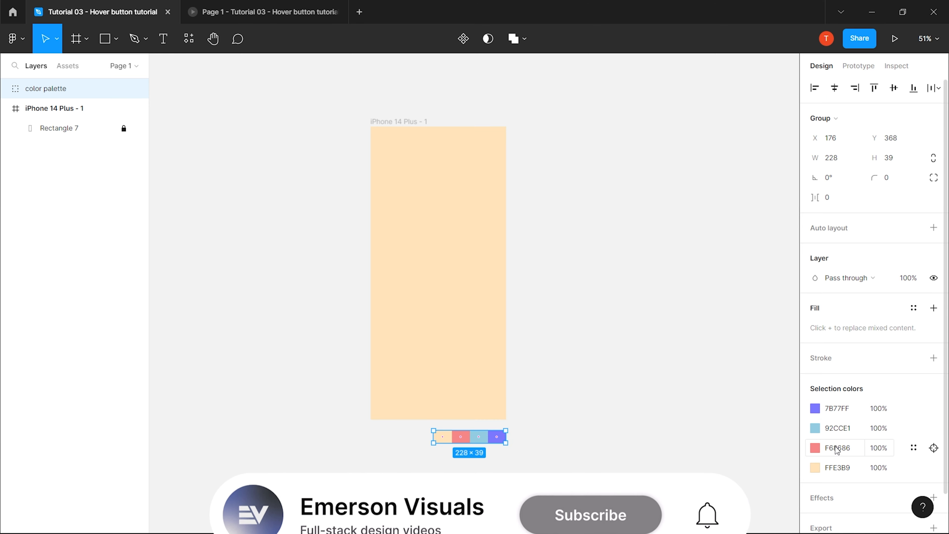
{"action": "left_click", "coordinate": [639, 307]}
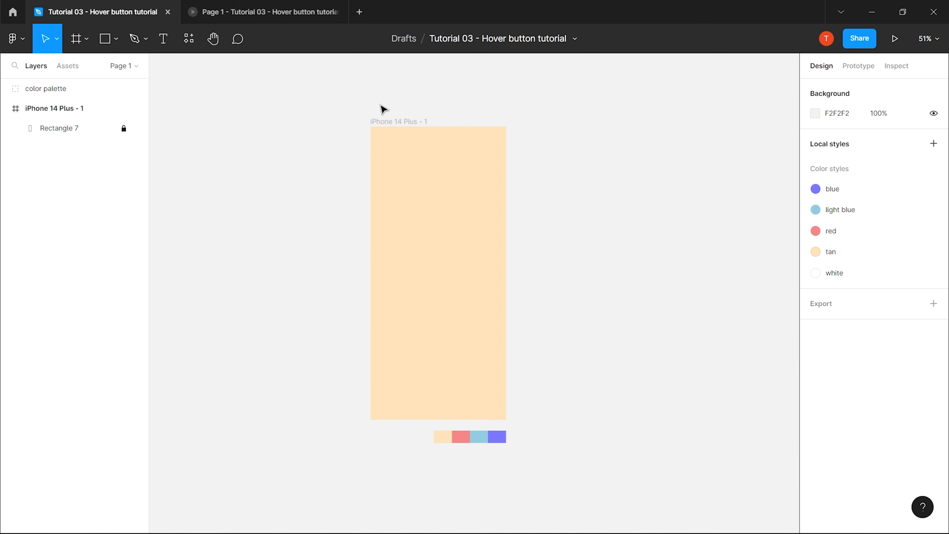
{"action": "left_click", "coordinate": [75, 40]}
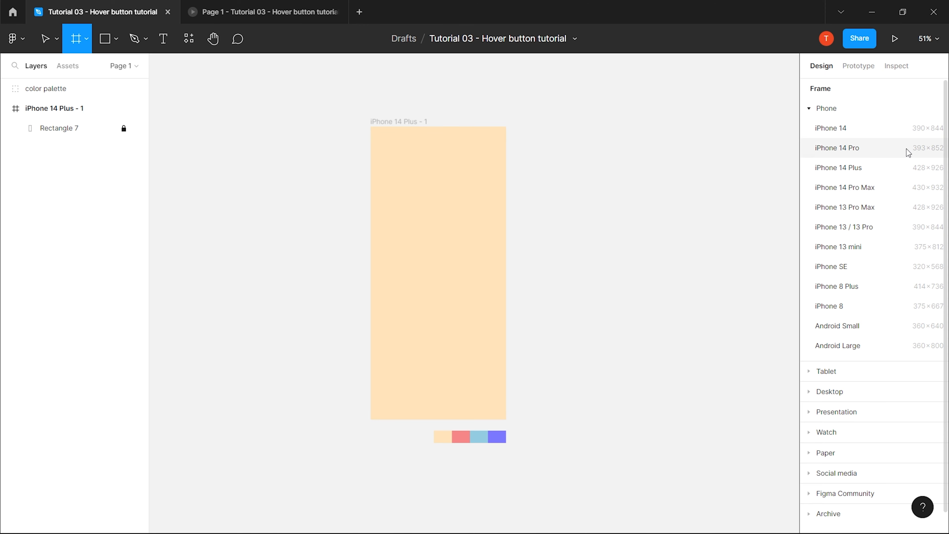
{"action": "left_click", "coordinate": [853, 174]}
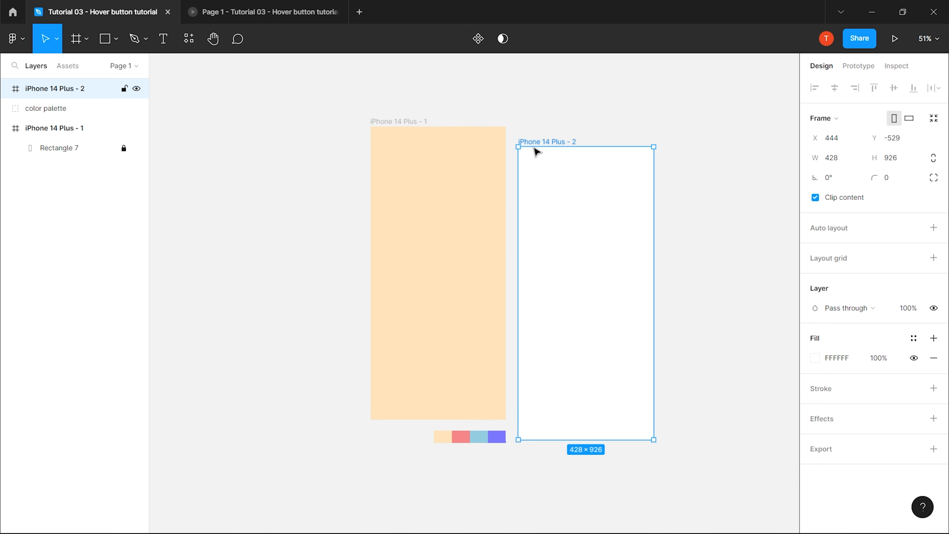
{"action": "left_click_drag", "start_coordinate": [538, 144], "coordinate": [572, 123]}
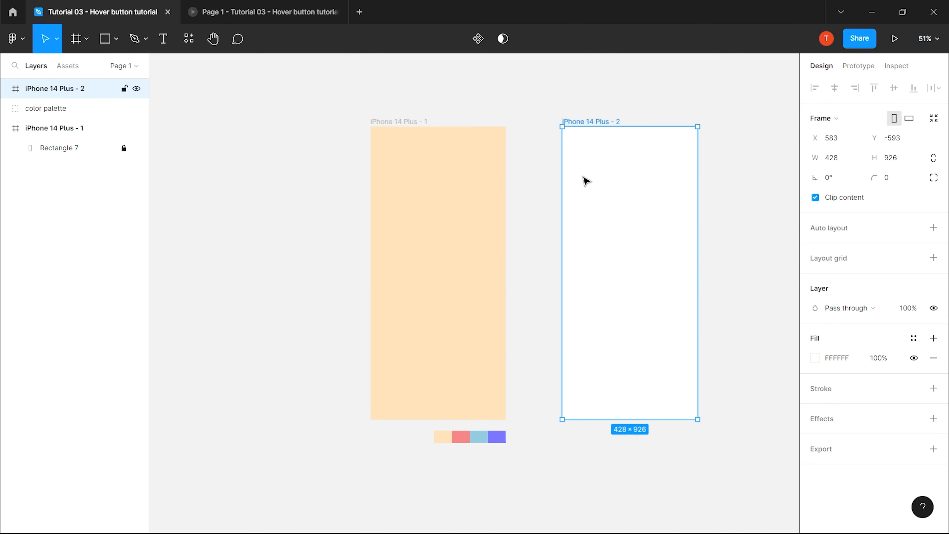
{"action": "key", "text": "Delete"}
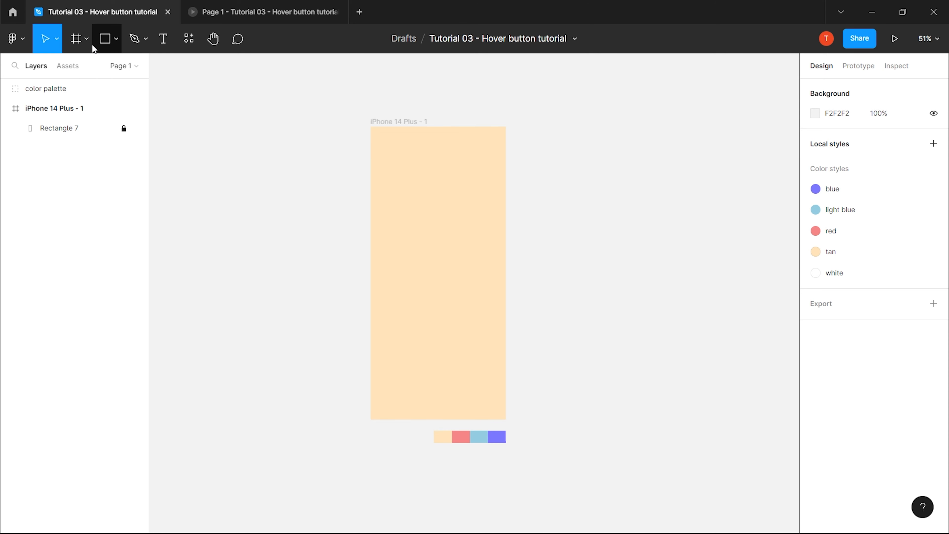
Draw a rectangle about 283 × 109 near the middle of the iPhone 14 Plus - 1 frame.
{"action": "left_click", "coordinate": [113, 44]}
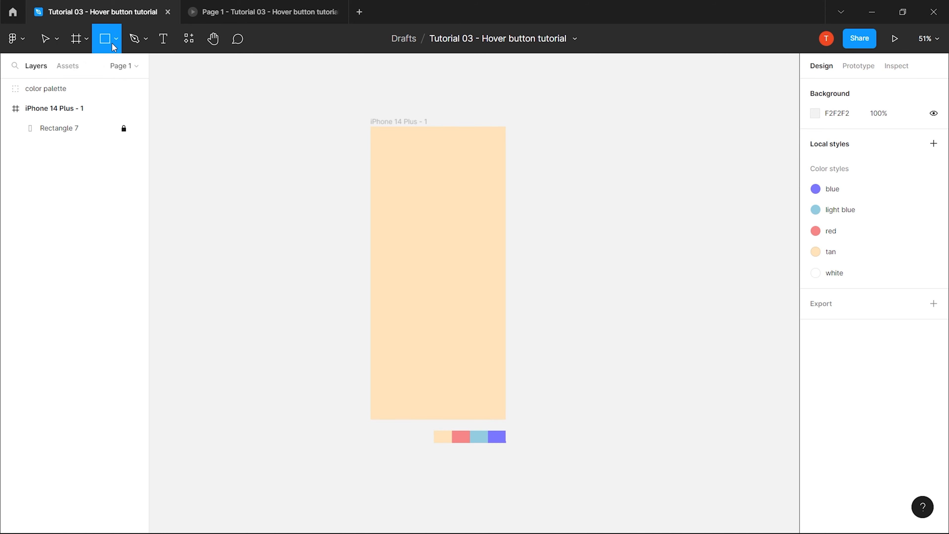
{"action": "mouse_move", "coordinate": [405, 248]}
{"action": "left_mouse_down"}
{"action": "mouse_move", "coordinate": [483, 299]}
{"action": "mouse_move", "coordinate": [496, 286]}
{"action": "mouse_move", "coordinate": [432, 279]}
{"action": "left_mouse_up"}
{"action": "scroll", "coordinate": [441, 283], "scroll_direction": "up", "scroll_amount": 3}
{"action": "scroll", "coordinate": [440, 283], "scroll_direction": "down", "scroll_amount": 3}
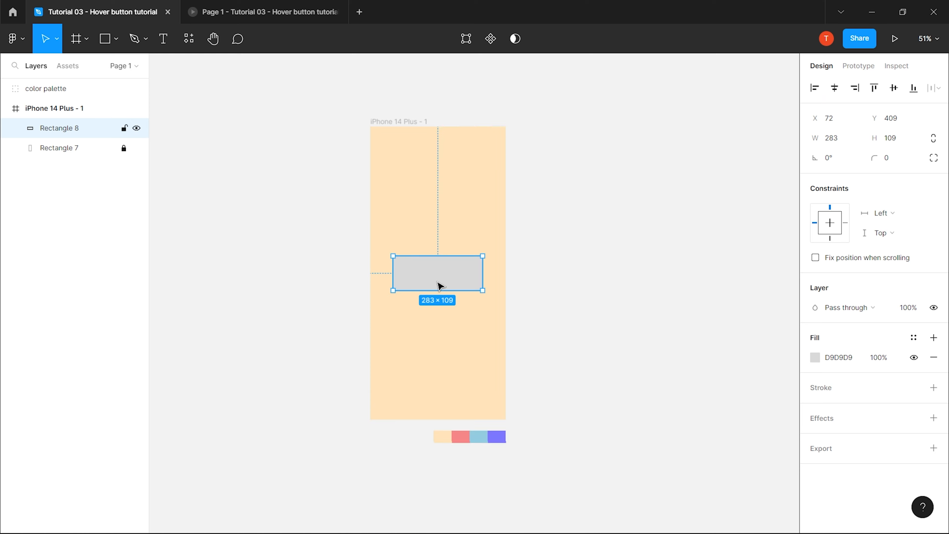
Resize the new rectangle to 300 × 80 and centre it in the frame at X 64, Y 423.
{"action": "scroll", "coordinate": [438, 284], "scroll_direction": "up", "scroll_amount": 3}
{"action": "scroll", "coordinate": [631, 238], "scroll_direction": "down", "scroll_amount": 3}
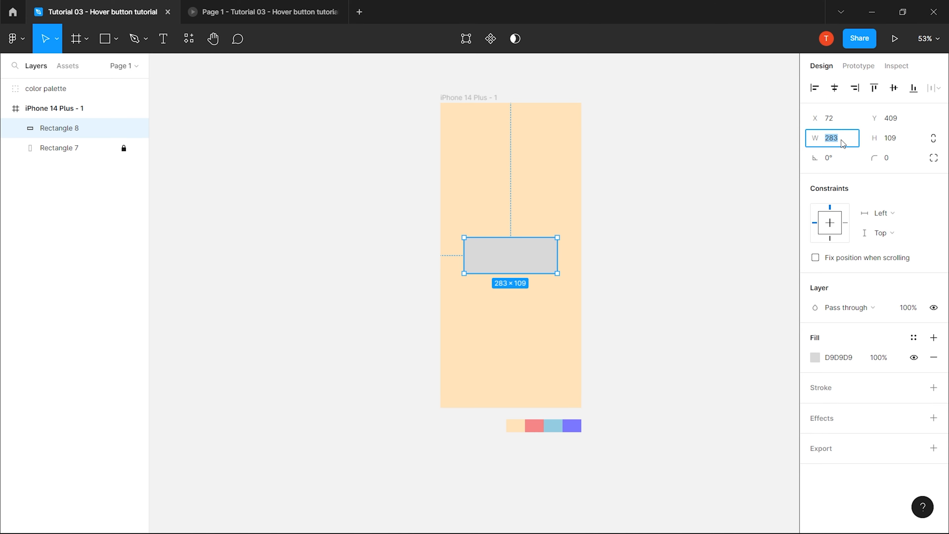
{"action": "key", "text": "Return"}
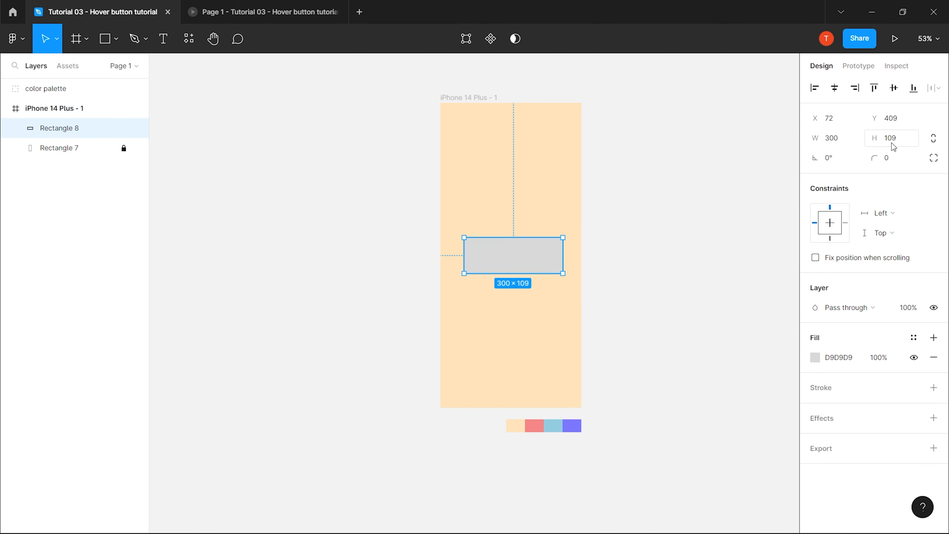
{"action": "key", "text": "Return"}
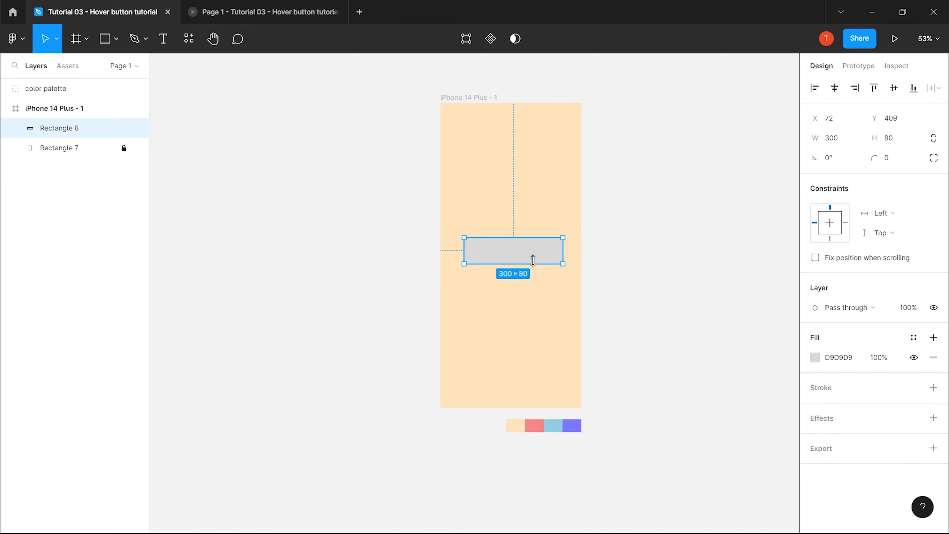
{"action": "mouse_move", "coordinate": [532, 257]}
{"action": "left_mouse_down"}
{"action": "mouse_move", "coordinate": [536, 264]}
{"action": "mouse_move", "coordinate": [535, 257]}
{"action": "left_mouse_up"}
{"action": "scroll", "coordinate": [635, 316], "scroll_direction": "right", "scroll_amount": 2}
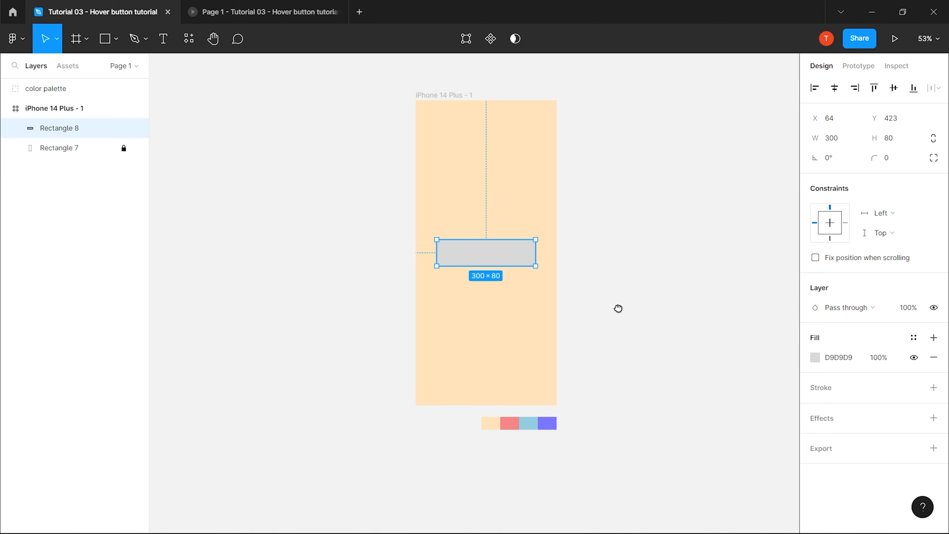
Round the rectangle into a pill shape with a corner radius of 100.
{"action": "left_click", "coordinate": [896, 161]}
{"action": "type", "text": "100"}
{"action": "key", "text": "Return"}
{"action": "scroll", "coordinate": [543, 294], "scroll_direction": "up", "scroll_amount": 3}
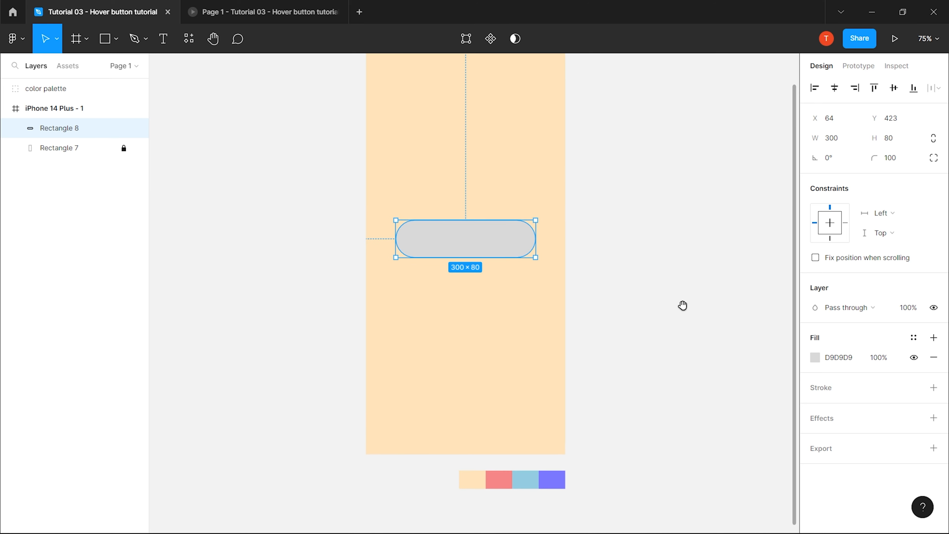
{"action": "scroll", "coordinate": [669, 307], "scroll_direction": "down", "scroll_amount": 1}
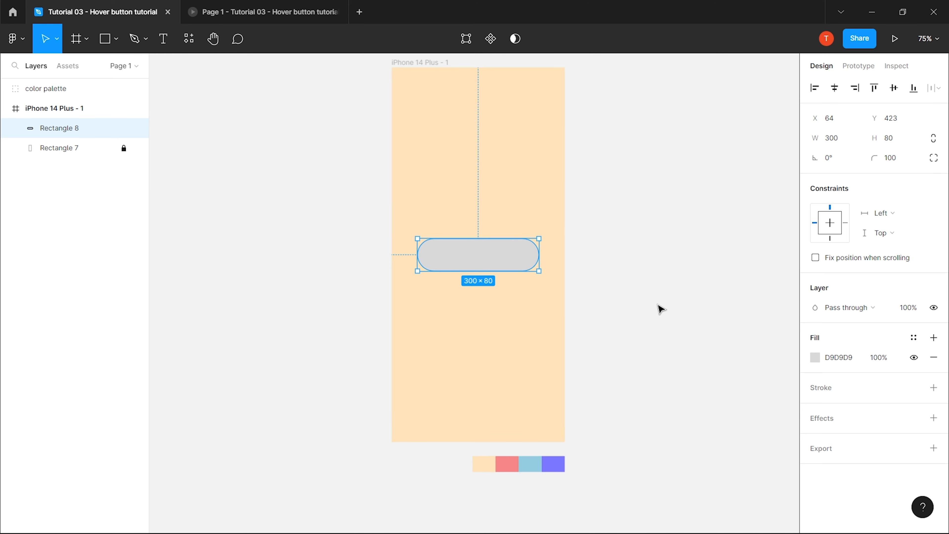
Remove the pill shape's fill and give it an inside stroke with a thickness of 5.
{"action": "left_click", "coordinate": [932, 358]}
{"action": "left_click", "coordinate": [933, 368]}
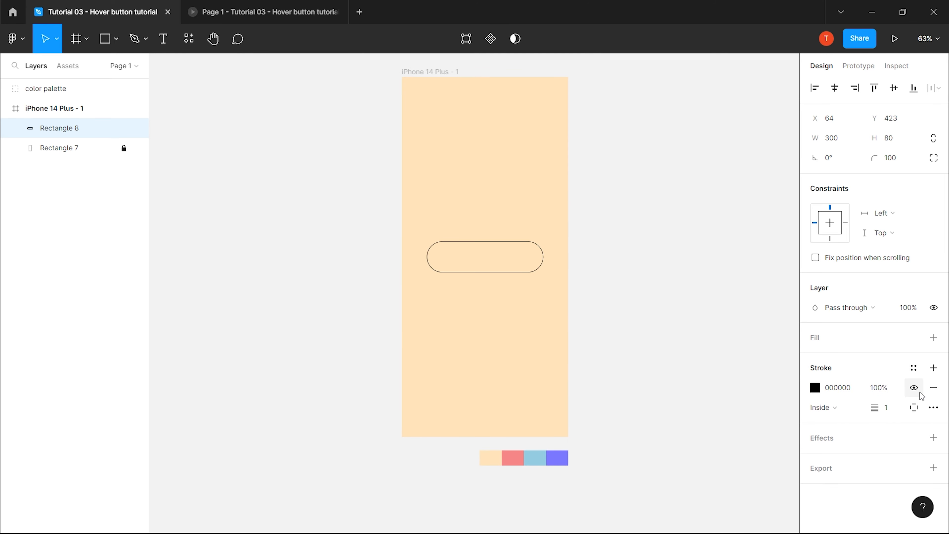
{"action": "left_click", "coordinate": [879, 404]}
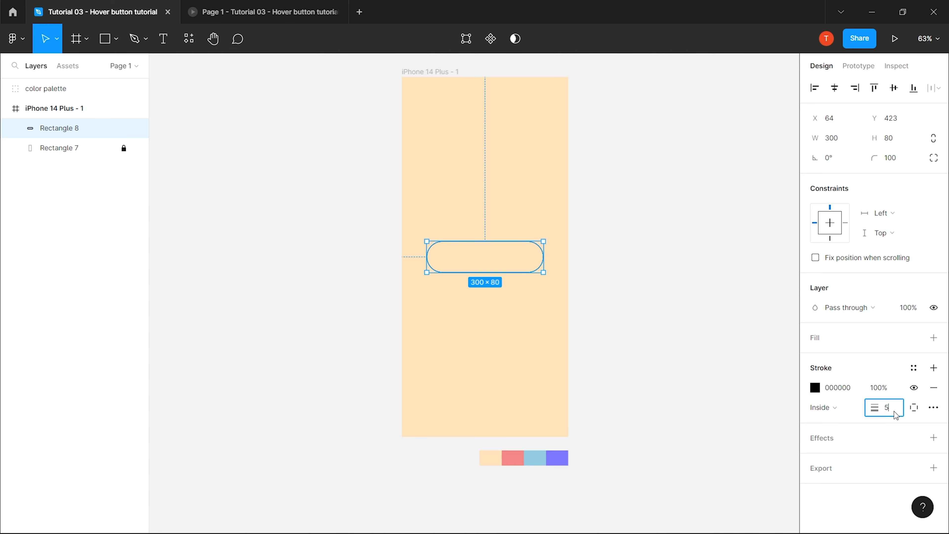
{"action": "type", "text": "5"}
{"action": "key", "text": "Return"}
Apply the red color style to the pill shape's stroke and deselect it.
{"action": "left_click", "coordinate": [914, 367]}
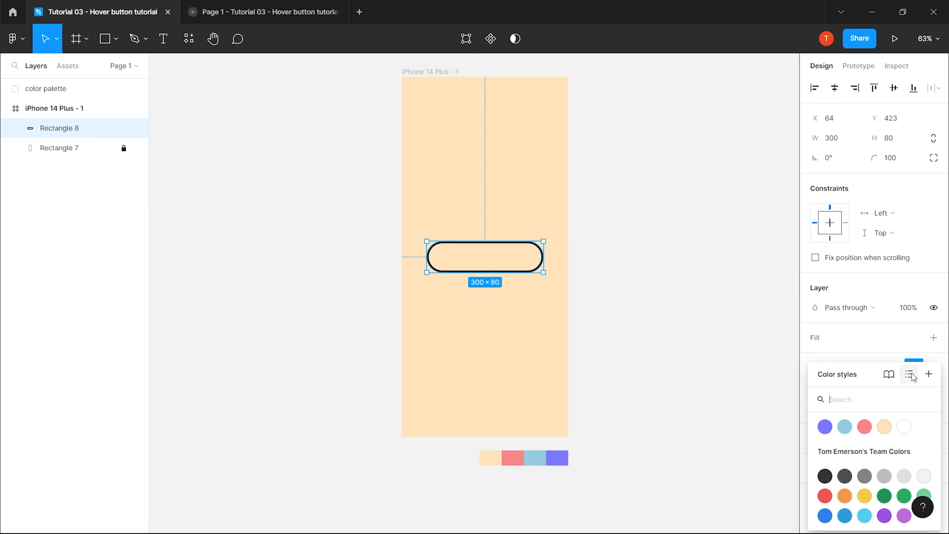
{"action": "left_click", "coordinate": [865, 426]}
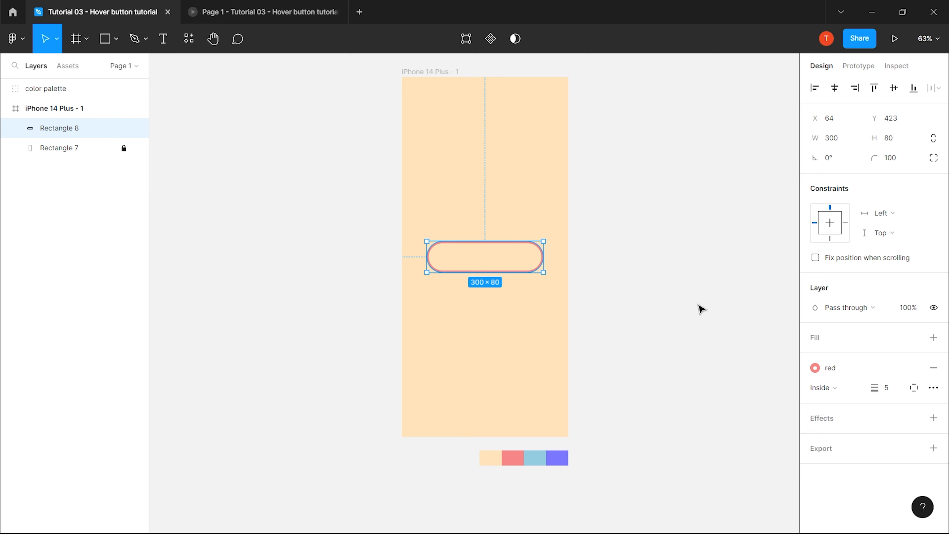
{"action": "left_click", "coordinate": [367, 255]}
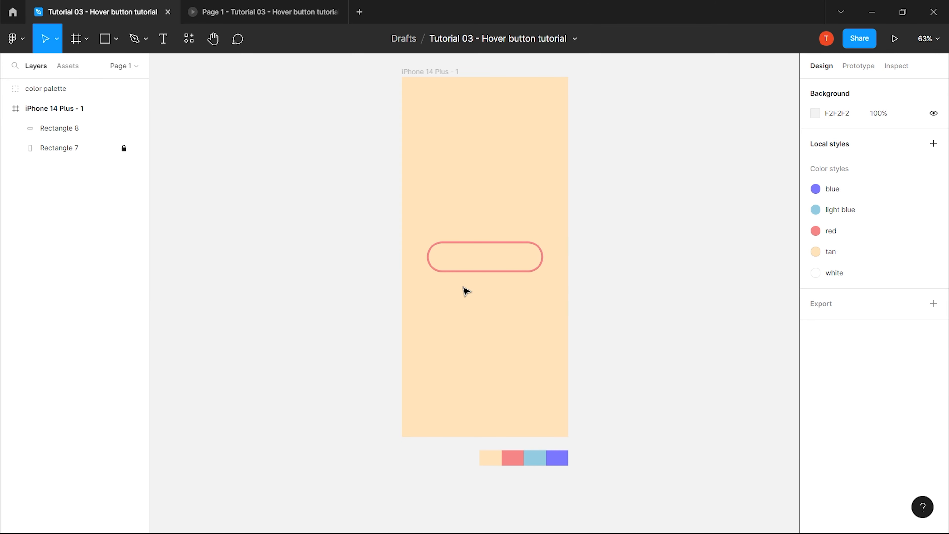
Add a text layer reading "hover me" in the frame below the pill outline.
{"action": "left_click", "coordinate": [163, 39]}
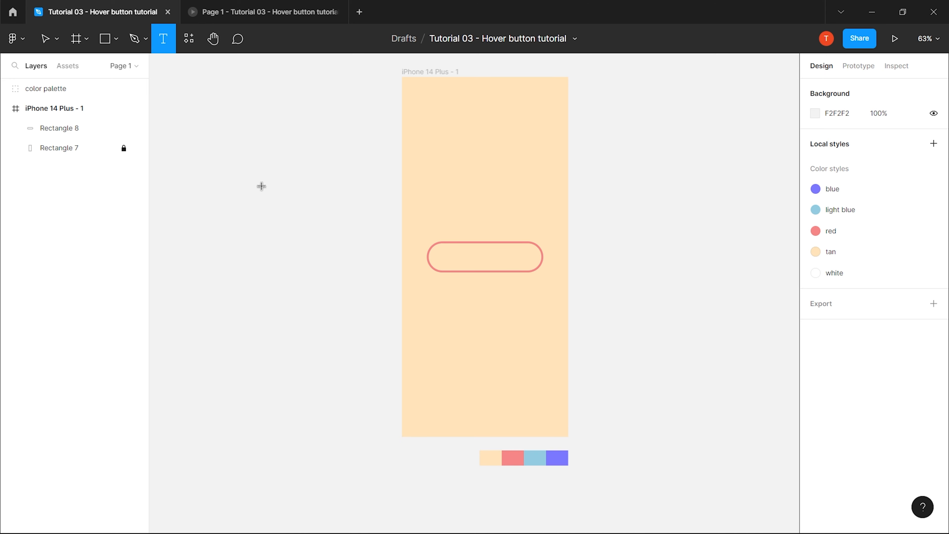
{"action": "left_click", "coordinate": [495, 320]}
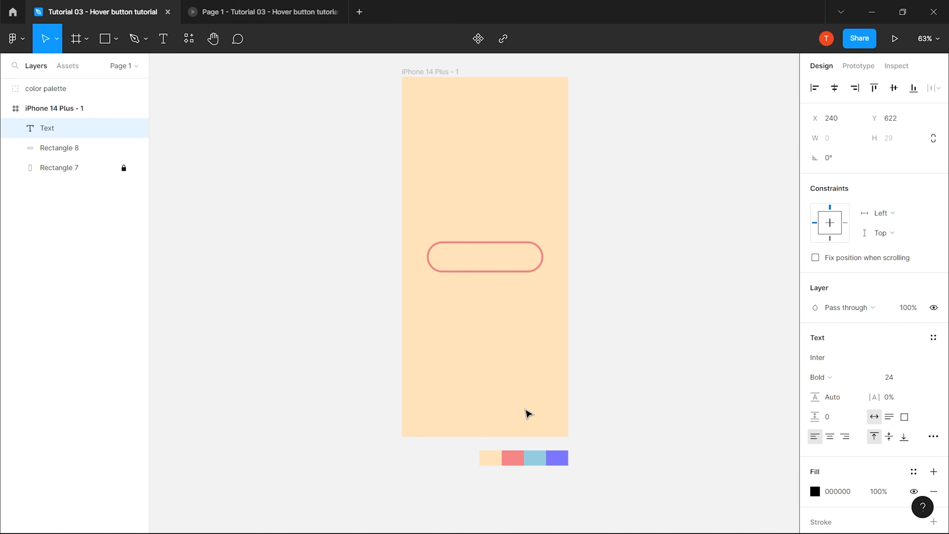
{"action": "type", "text": "hover me"}
{"action": "key", "text": "Escape"}
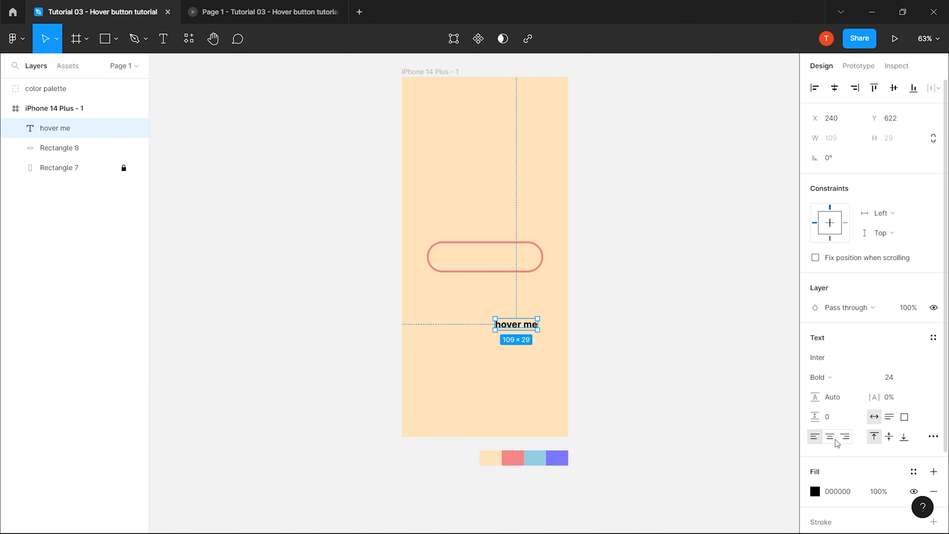
Centre-align the "hover me" text and position it in the middle of the pill outline.
{"action": "left_click", "coordinate": [830, 436]}
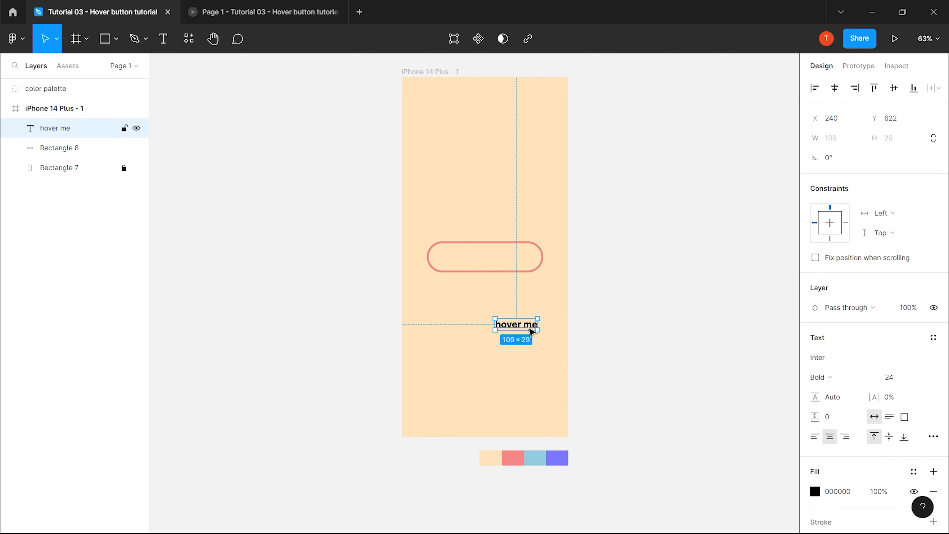
{"action": "left_click_drag", "start_coordinate": [534, 331], "coordinate": [506, 265]}
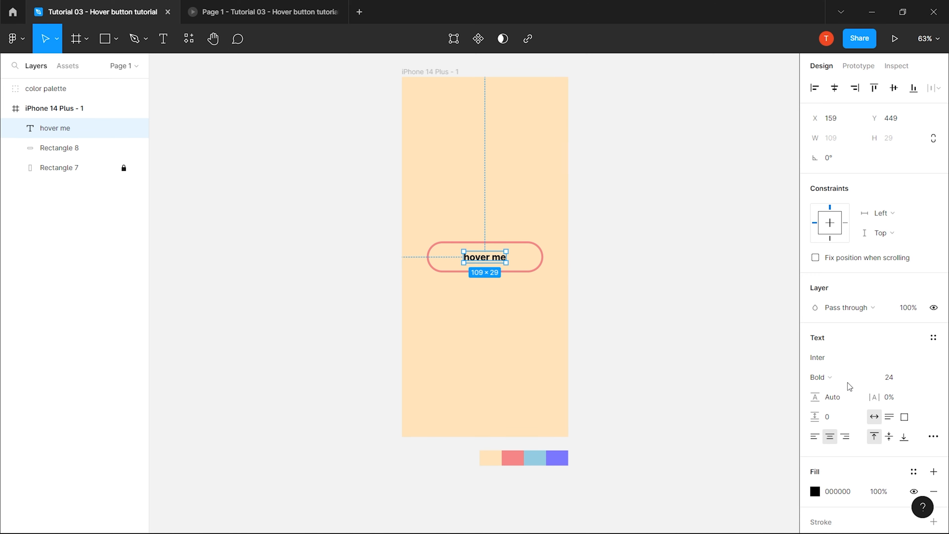
Apply the red color style to the "hover me" text fill and deselect the text.
{"action": "scroll", "coordinate": [904, 389], "scroll_direction": "down", "scroll_amount": 3}
{"action": "left_click", "coordinate": [913, 375]}
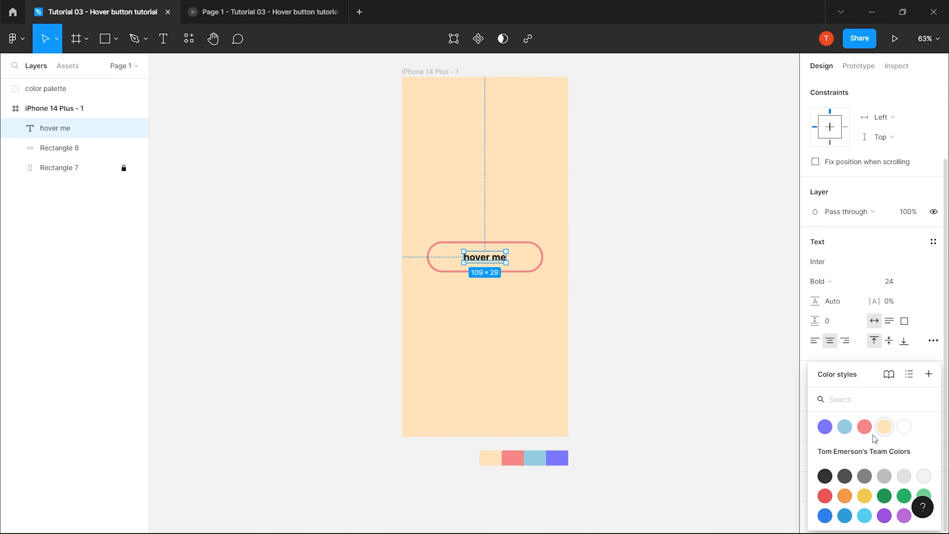
{"action": "left_click", "coordinate": [864, 426]}
{"action": "left_click", "coordinate": [557, 236]}
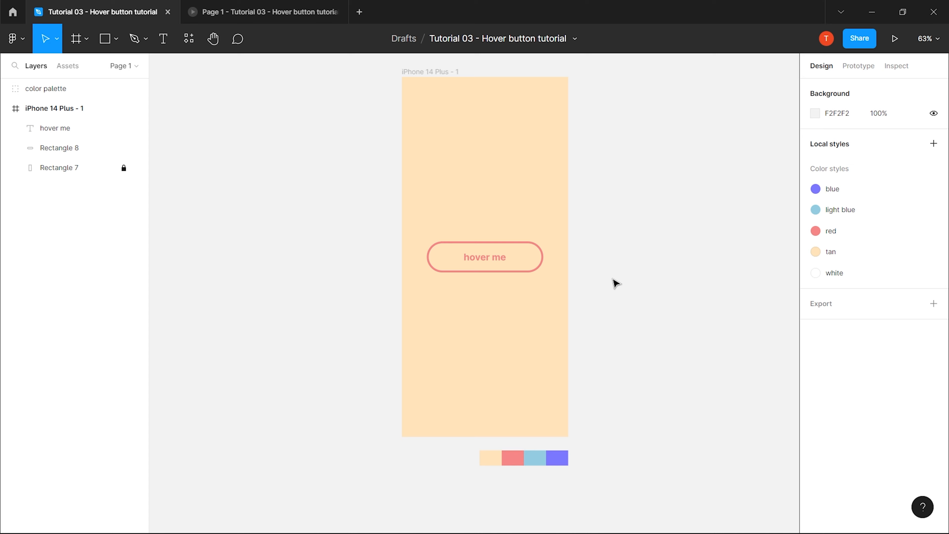
Group the pill outline with its "hover me" text and name the group "btn one".
{"action": "scroll", "coordinate": [602, 258], "scroll_direction": "right", "scroll_amount": 1}
{"action": "scroll", "coordinate": [447, 314], "scroll_direction": "up", "scroll_amount": 3, "text": "ctrl"}
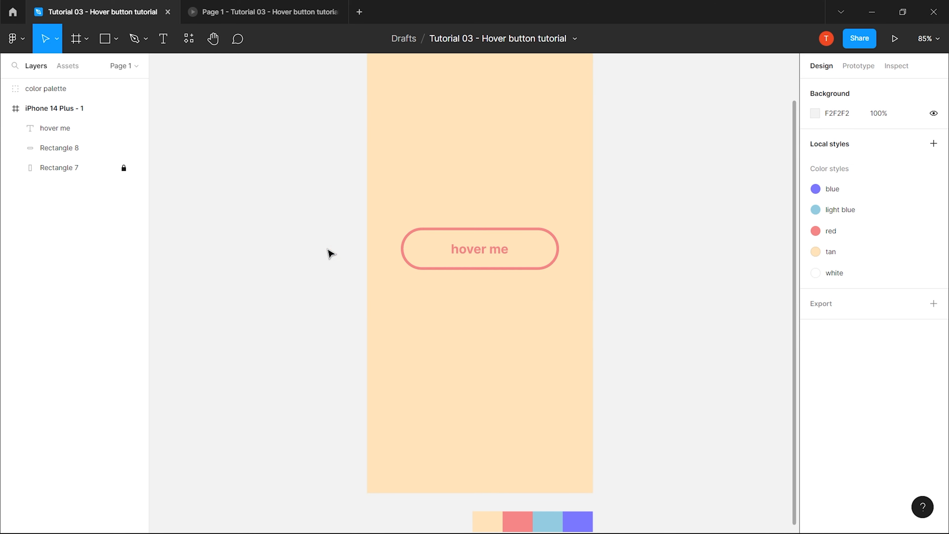
{"action": "left_click_drag", "start_coordinate": [544, 198], "coordinate": [436, 307]}
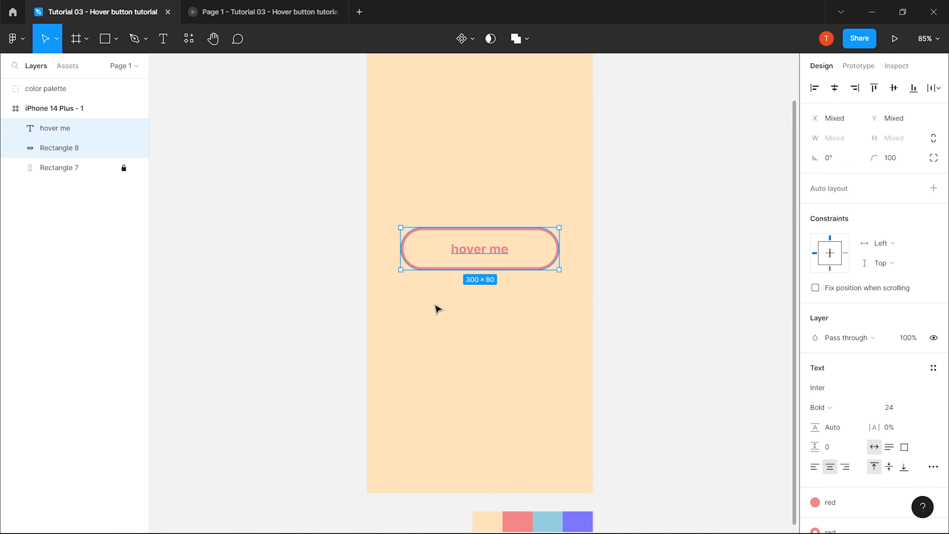
{"action": "key", "text": "ctrl+g"}
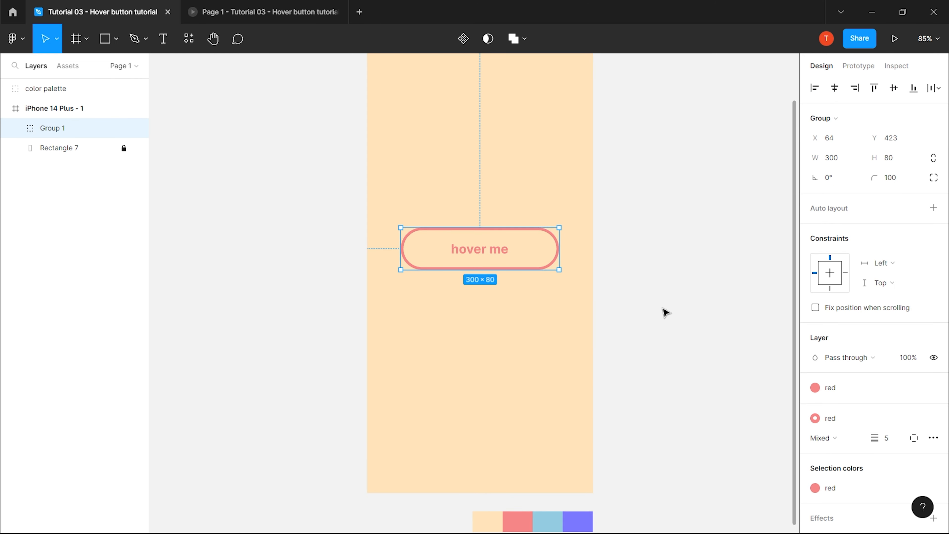
{"action": "double_click", "coordinate": [53, 132]}
{"action": "type", "text": "btn"}
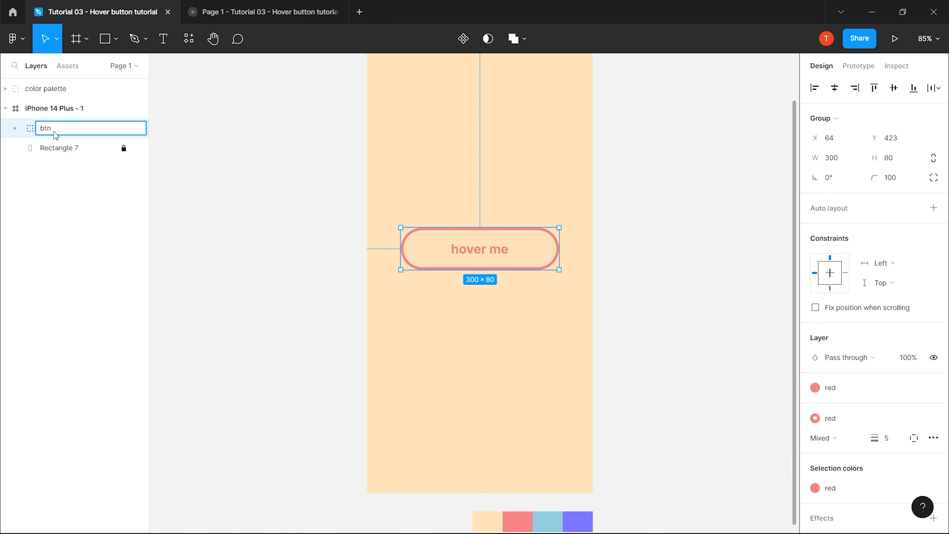
{"action": "type", "text": " one"}
{"action": "key", "text": "Return"}
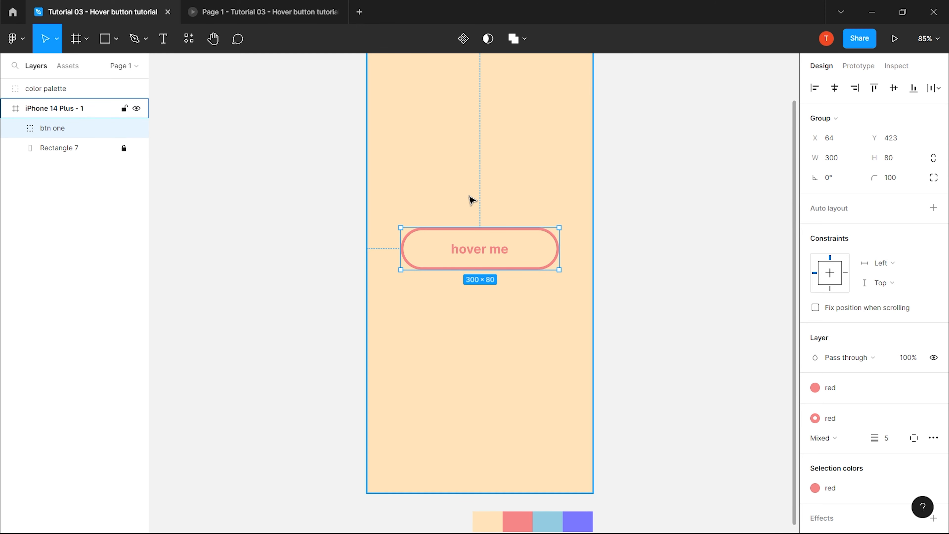
Duplicate the btn one group twice in a column below the original, at Y 550 and Y 677.
{"action": "left_click_drag", "start_coordinate": [494, 250], "coordinate": [498, 388]}
{"action": "left_click", "coordinate": [487, 346]}
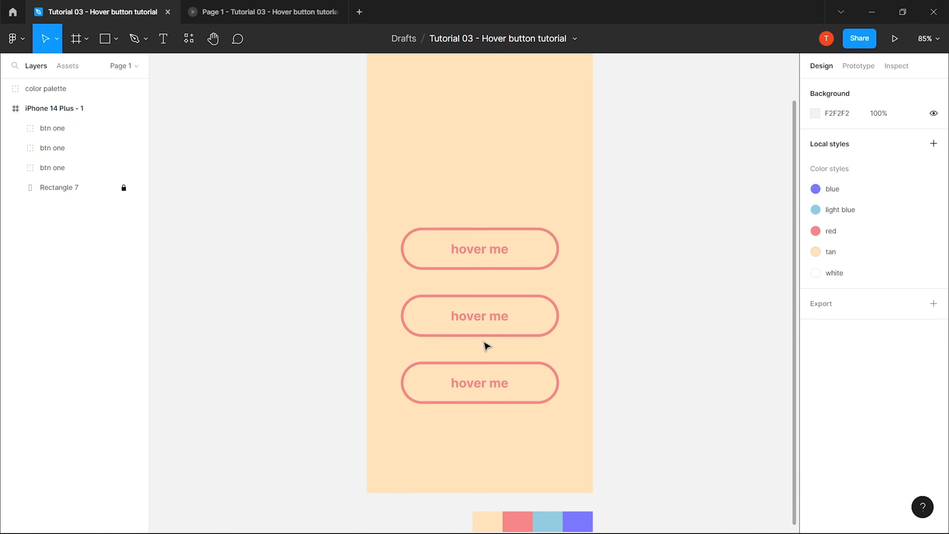
Rename the middle button's group to "btn two".
{"action": "left_click", "coordinate": [484, 330]}
{"action": "double_click", "coordinate": [50, 154]}
{"action": "double_click", "coordinate": [64, 150]}
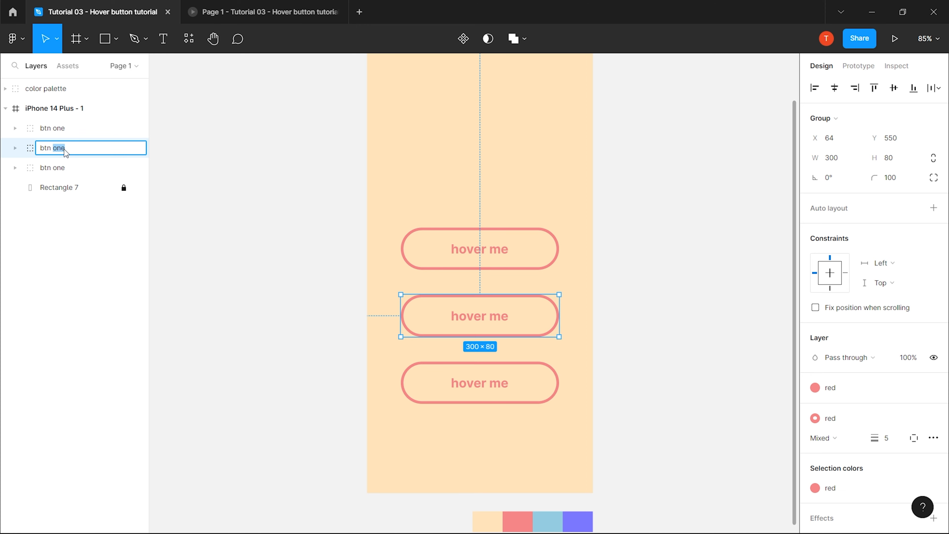
{"action": "type", "text": "two"}
{"action": "key", "text": "Return"}
{"action": "key", "text": "Escape"}
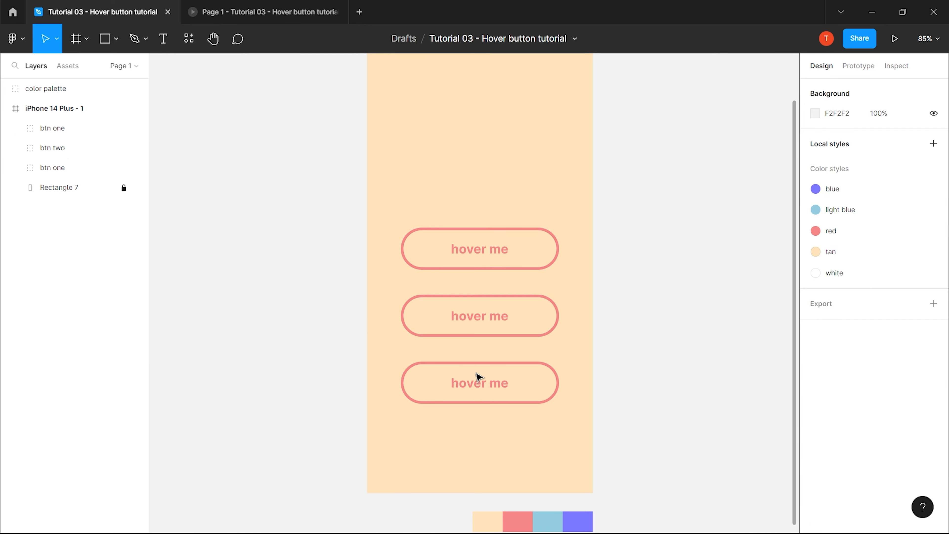
Rename the lowest button's group to "btn three" and deselect it.
{"action": "left_click", "coordinate": [465, 372]}
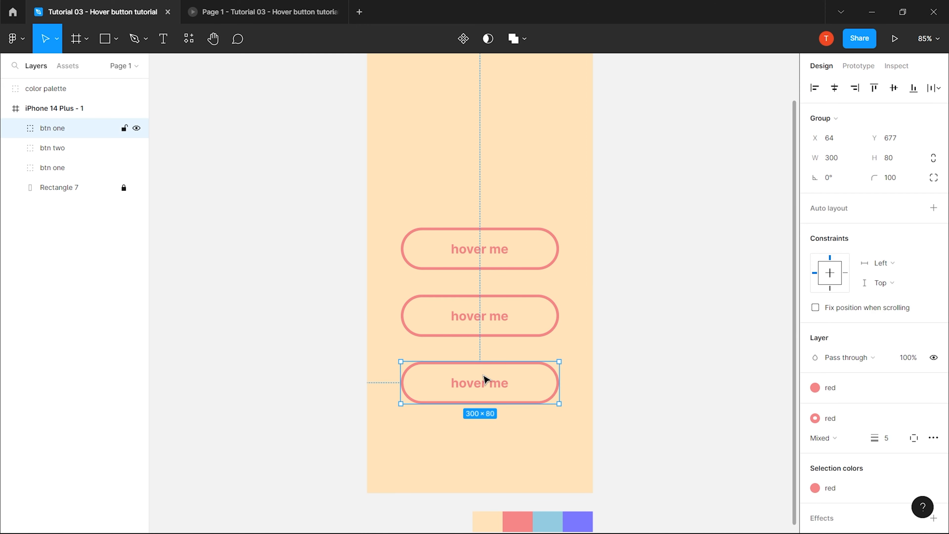
{"action": "double_click", "coordinate": [60, 130]}
{"action": "type", "text": "three"}
{"action": "key", "text": "Return"}
{"action": "left_click", "coordinate": [293, 246]}
Hide the btn three and btn two groups in the iPhone 14 Plus frame.
{"action": "left_click", "coordinate": [136, 128]}
{"action": "left_click", "coordinate": [136, 148]}
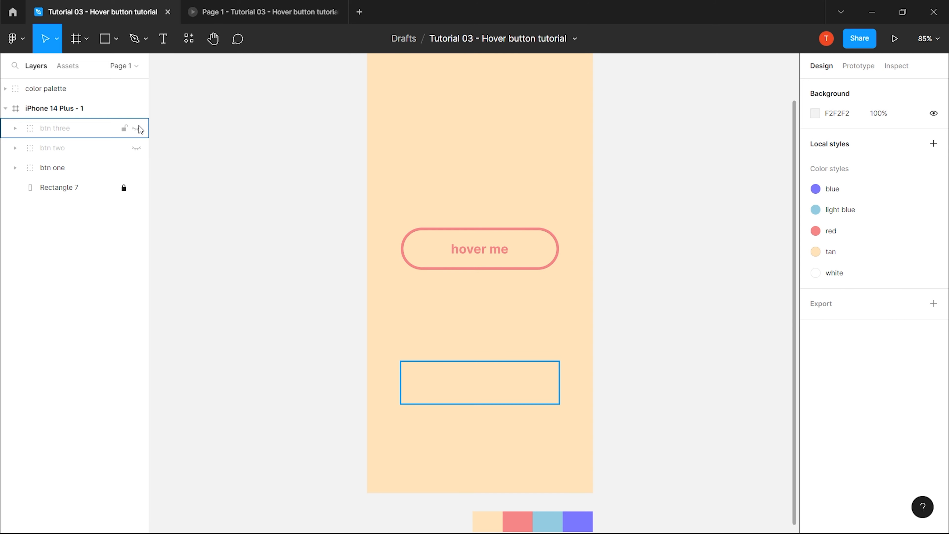
{"action": "scroll", "coordinate": [240, 354], "scroll_direction": "down", "scroll_amount": 2}
{"action": "left_click", "coordinate": [416, 278]}
{"action": "left_click", "coordinate": [580, 197]}
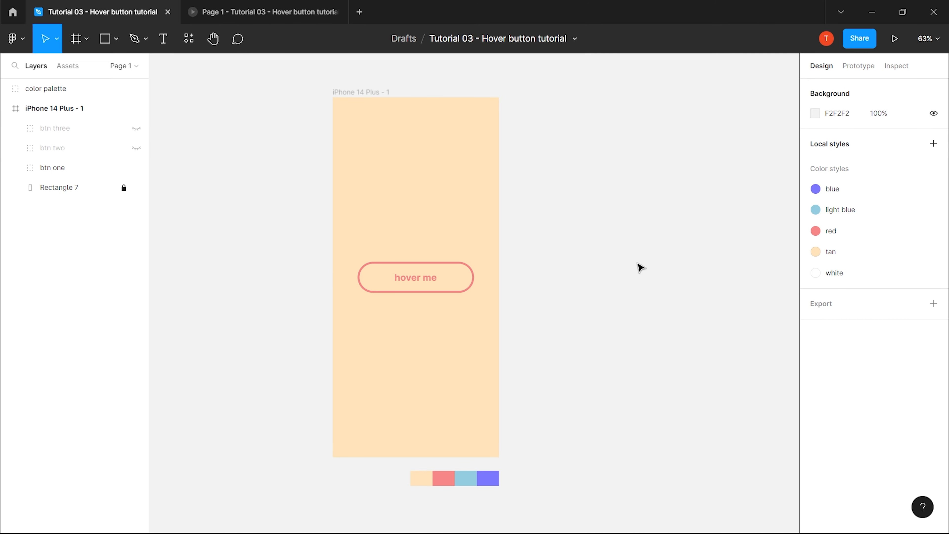
Turn the btn one group into a component and add a second variant to it.
{"action": "left_click", "coordinate": [441, 286]}
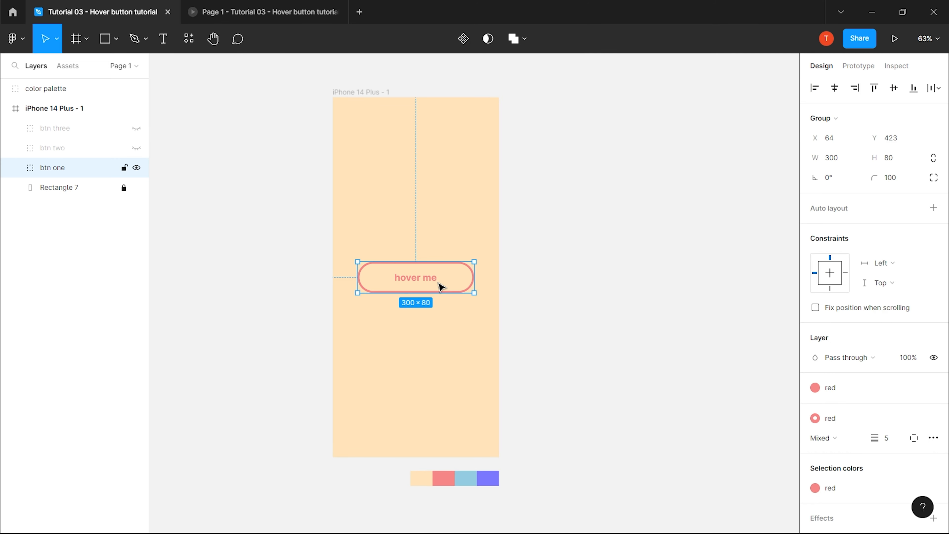
{"action": "left_click", "coordinate": [463, 39]}
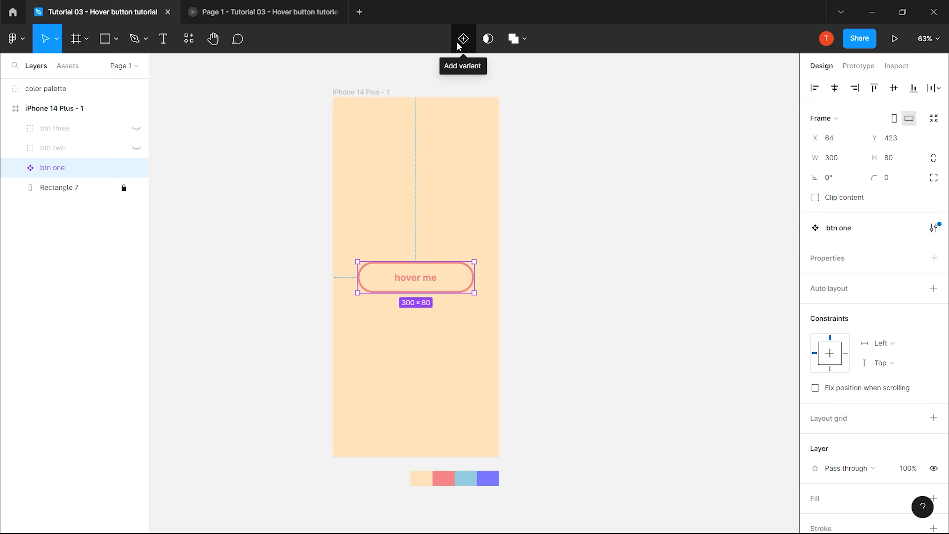
{"action": "left_click", "coordinate": [459, 44]}
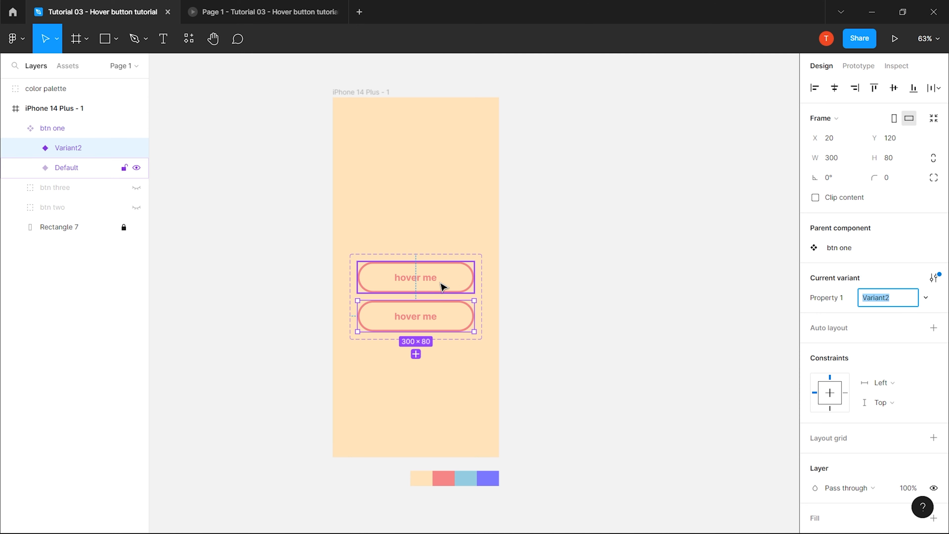
Set Property 1 of the default btn one variant to "false".
{"action": "scroll", "coordinate": [429, 339], "scroll_direction": "up", "scroll_amount": 2}
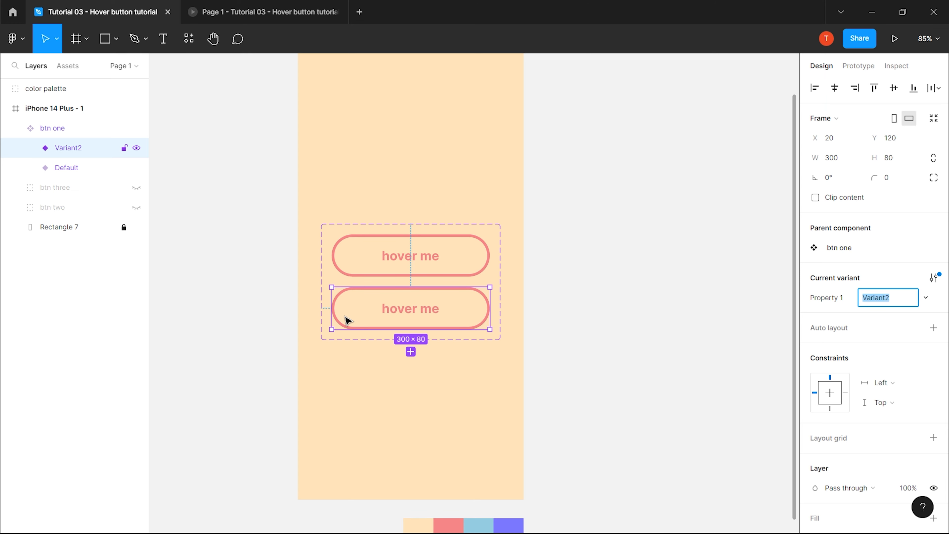
{"action": "left_click", "coordinate": [404, 264]}
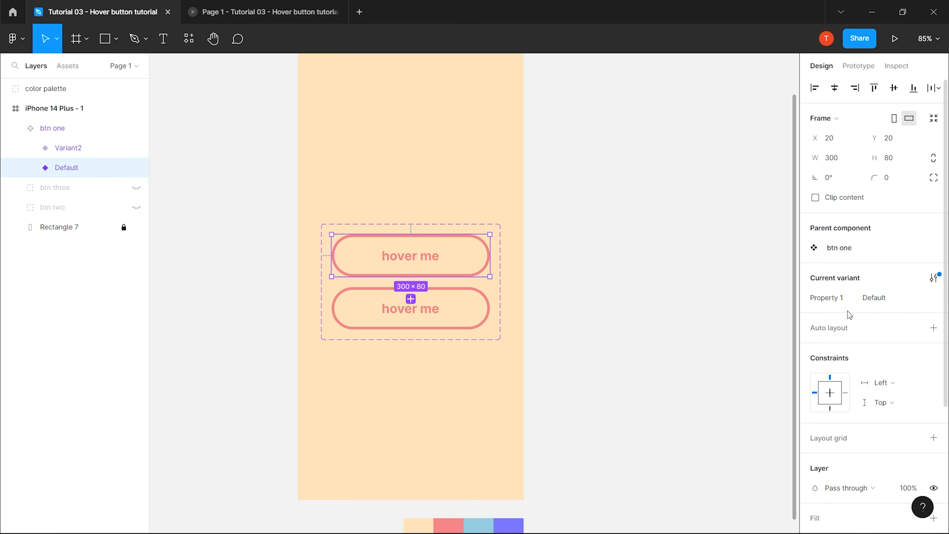
{"action": "left_click", "coordinate": [884, 302]}
{"action": "type", "text": "false"}
{"action": "key", "text": "Return"}
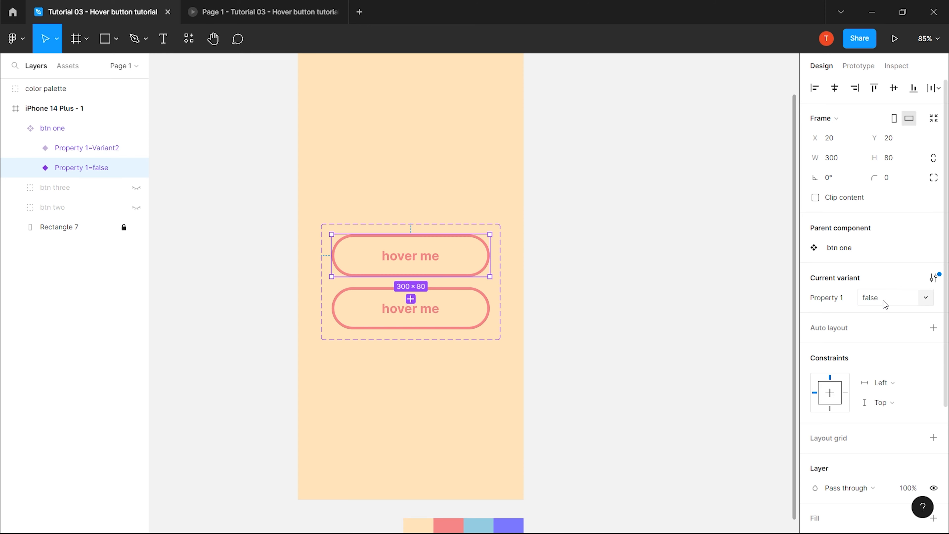
Set Property 1 of the second btn one variant to "true".
{"action": "left_click", "coordinate": [444, 327]}
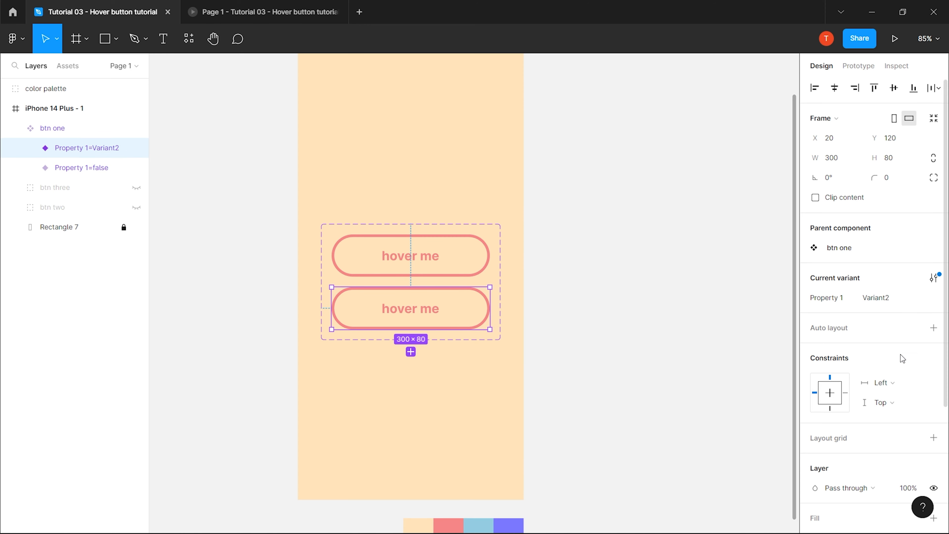
{"action": "left_click", "coordinate": [888, 302]}
{"action": "type", "text": "true"}
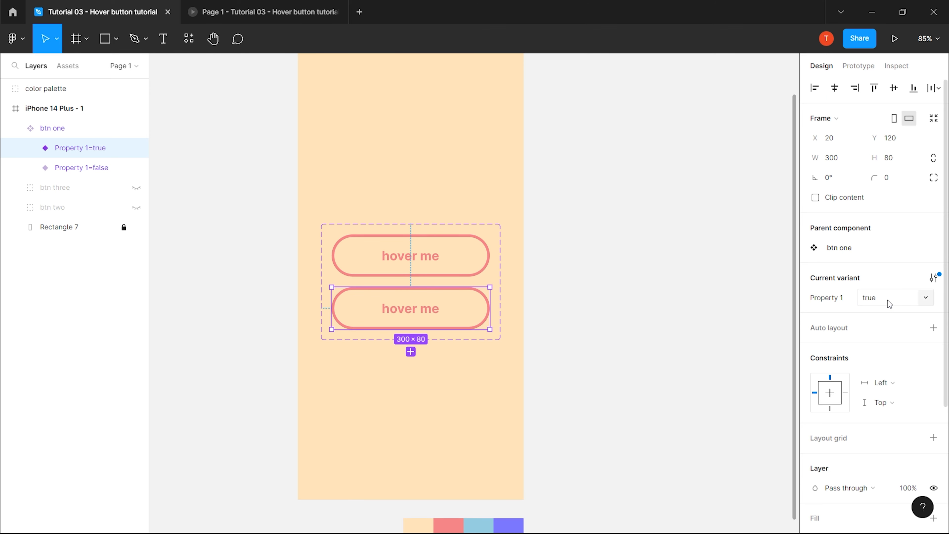
{"action": "key", "text": "Return"}
Move the btn one component set out of the iPhone frame onto the empty canvas to its right.
{"action": "scroll", "coordinate": [398, 254], "scroll_direction": "down", "scroll_amount": 5}
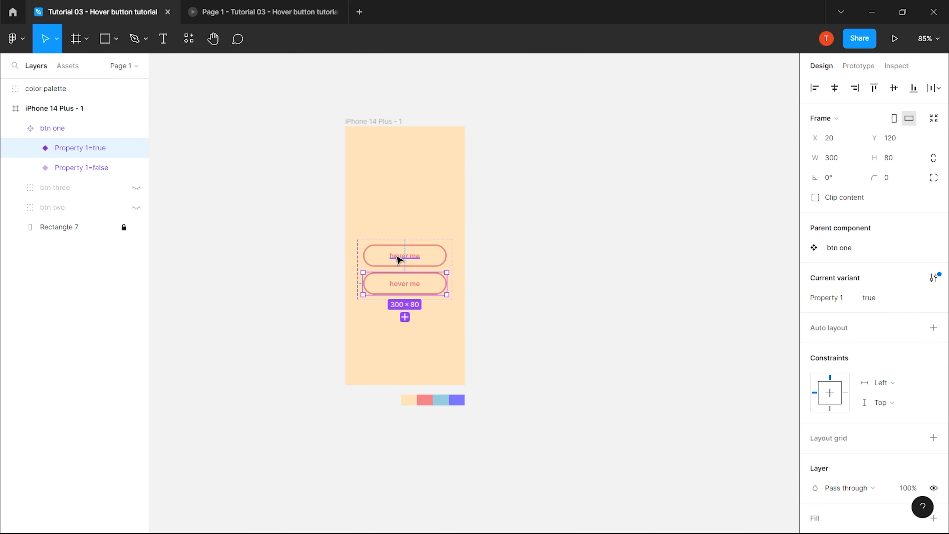
{"action": "left_click_drag", "start_coordinate": [398, 246], "coordinate": [541, 132]}
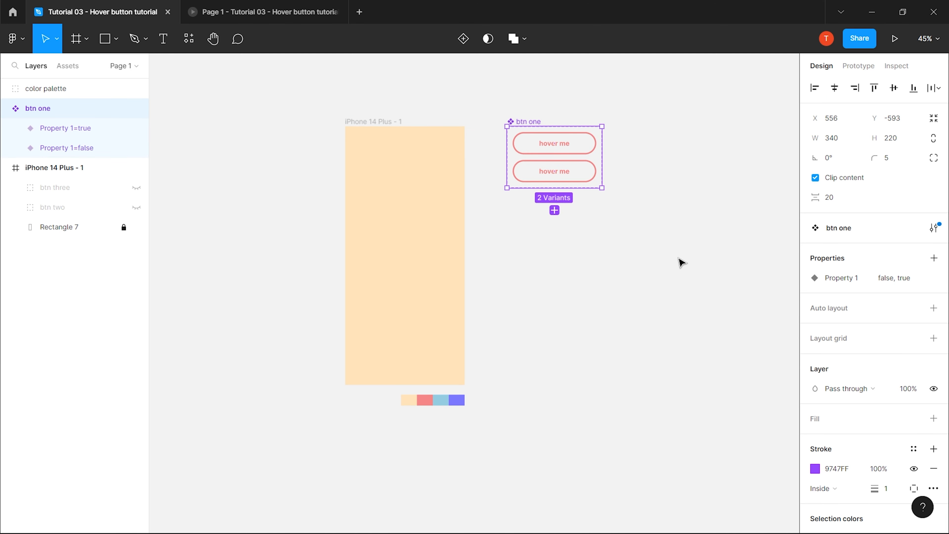
{"action": "scroll", "coordinate": [581, 142], "scroll_direction": "up", "scroll_amount": 5}
Add a fill to the pill rectangle of the "true" variant and apply the red color style to it.
{"action": "left_click", "coordinate": [591, 171]}
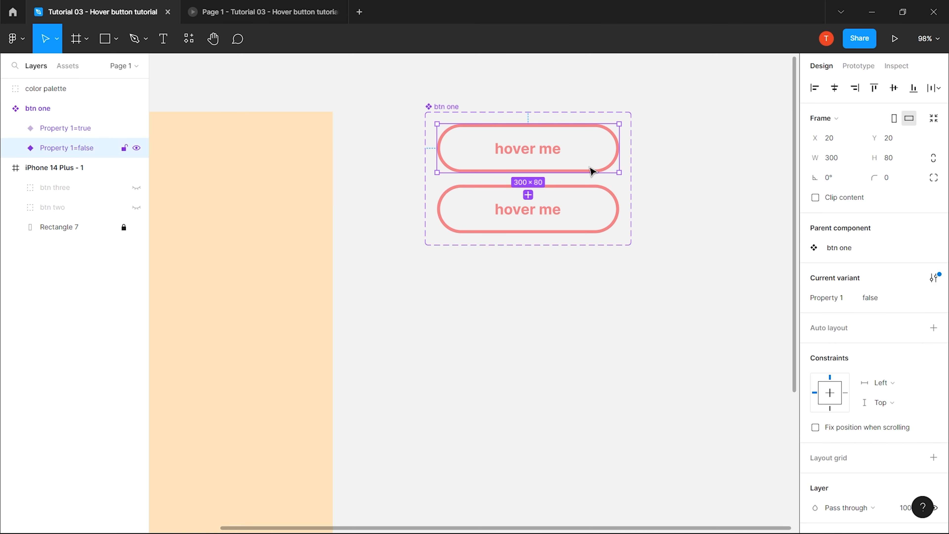
{"action": "scroll", "coordinate": [578, 189], "scroll_direction": "down", "scroll_amount": 2}
{"action": "left_click", "coordinate": [567, 191]}
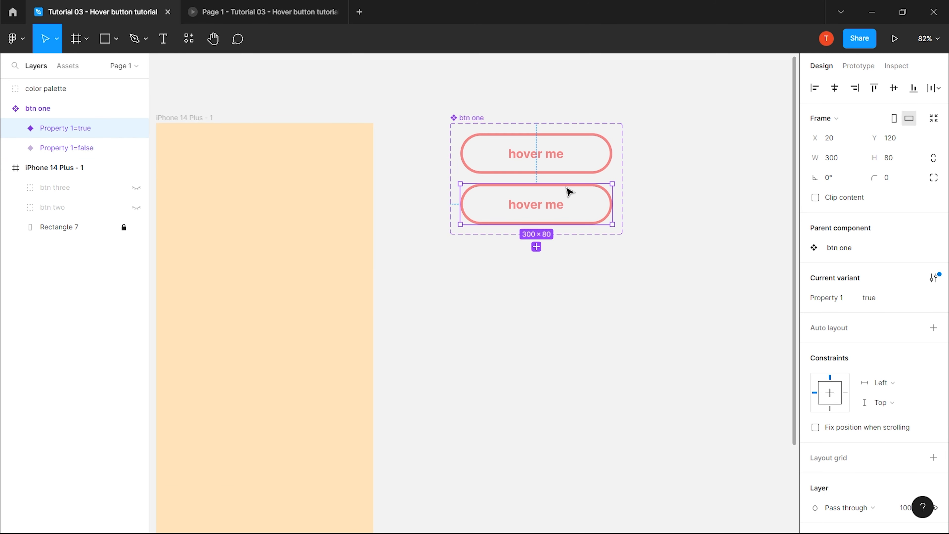
{"action": "double_click", "coordinate": [602, 194]}
{"action": "scroll", "coordinate": [557, 212], "scroll_direction": "up", "scroll_amount": 4}
{"action": "scroll", "coordinate": [565, 213], "scroll_direction": "down", "scroll_amount": 2}
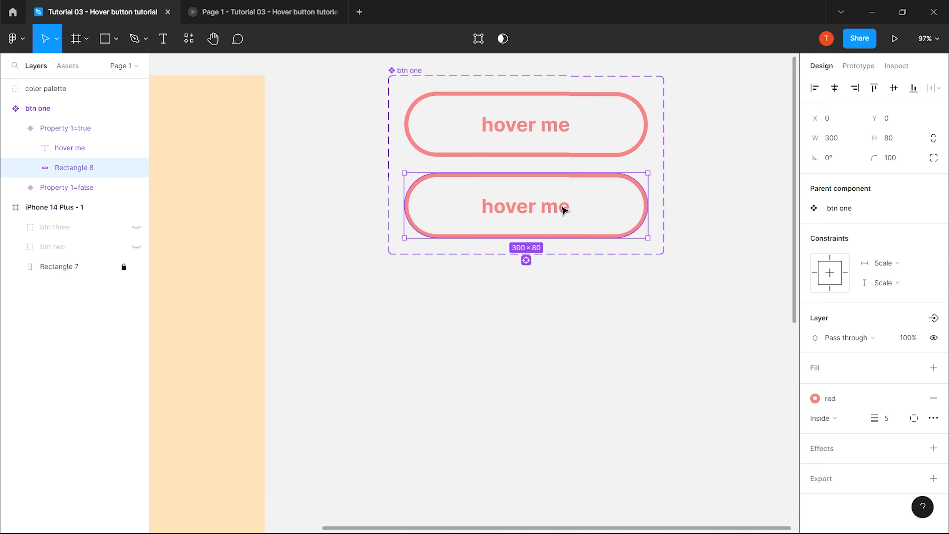
{"action": "scroll", "coordinate": [564, 211], "scroll_direction": "up", "scroll_amount": 3}
{"action": "key", "text": "Return"}
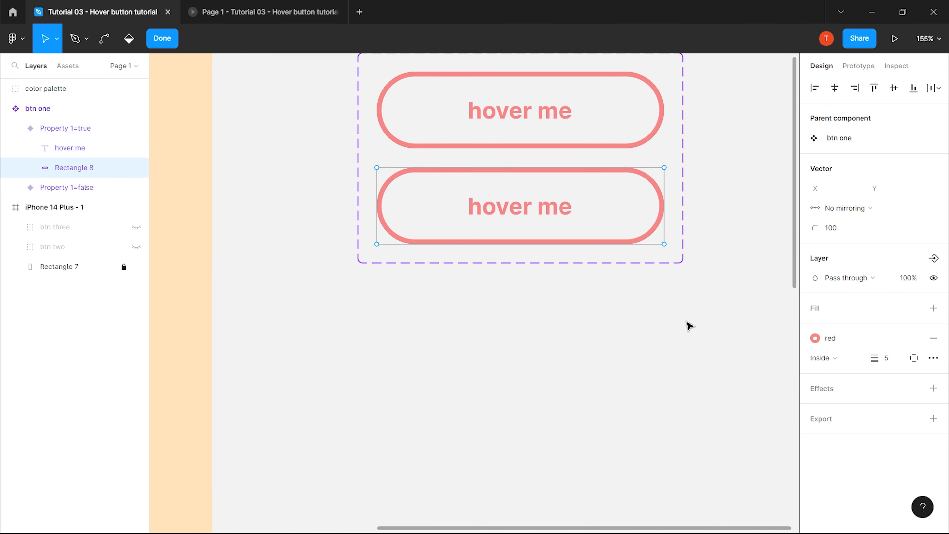
{"action": "key", "text": "Escape"}
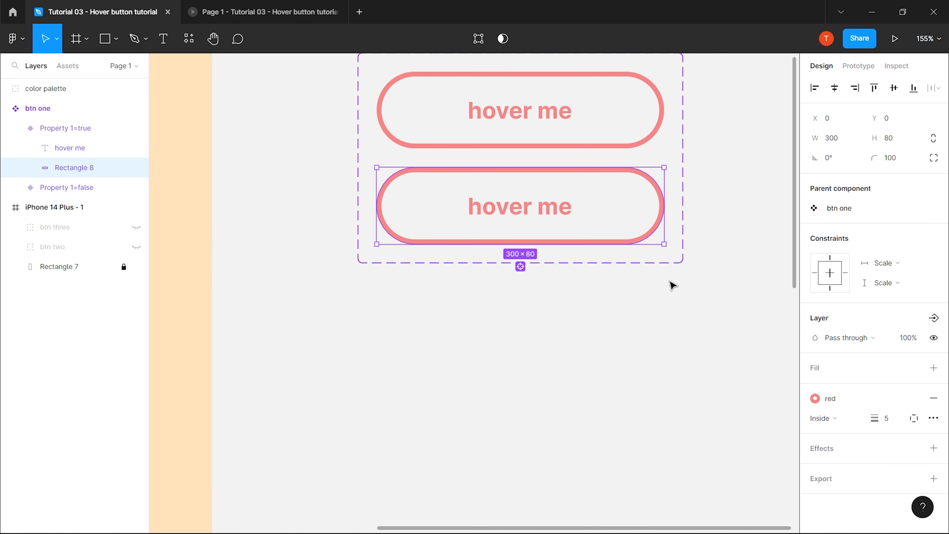
{"action": "left_click", "coordinate": [933, 368]}
{"action": "left_click", "coordinate": [912, 367]}
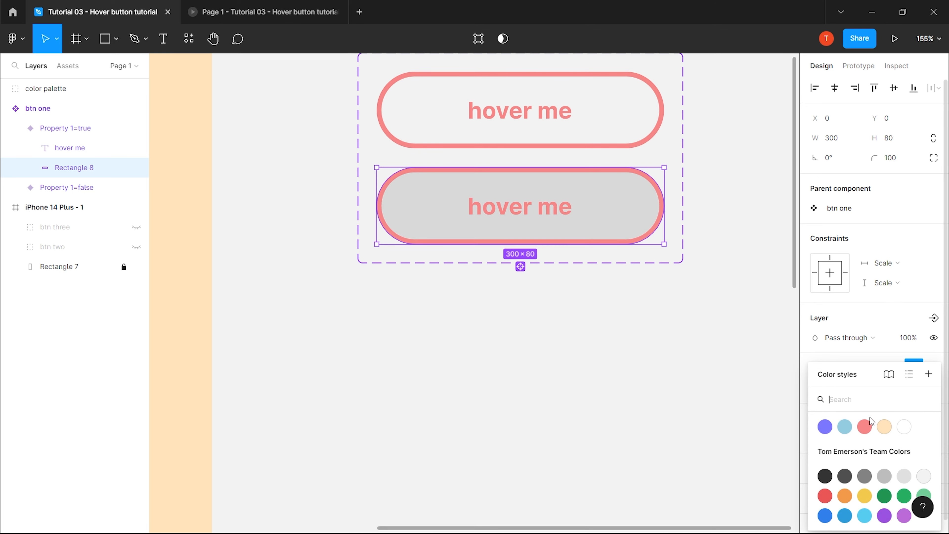
{"action": "left_click", "coordinate": [865, 425]}
Apply the tan color style to the "hover me" text of the "true" variant and deselect it.
{"action": "left_click", "coordinate": [538, 206]}
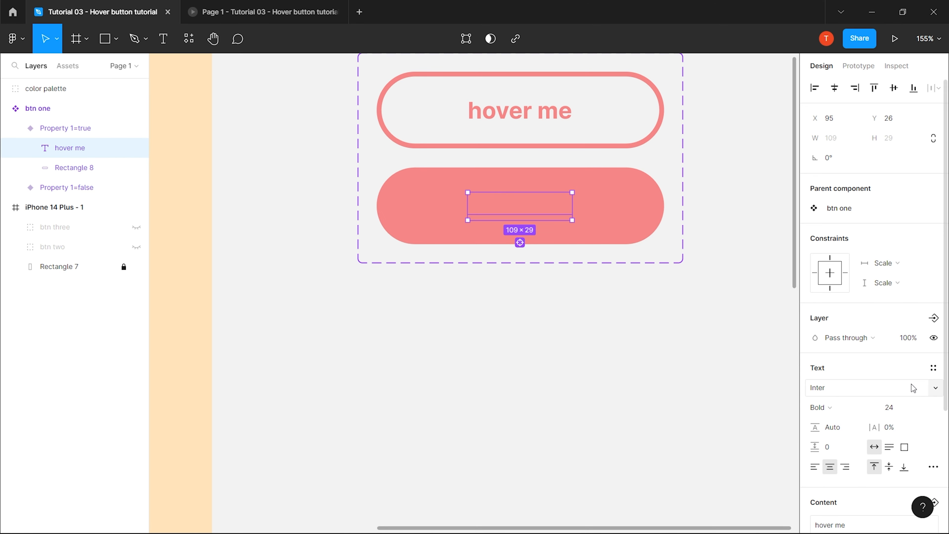
{"action": "scroll", "coordinate": [913, 387], "scroll_direction": "down", "scroll_amount": 4}
{"action": "left_click", "coordinate": [915, 394]}
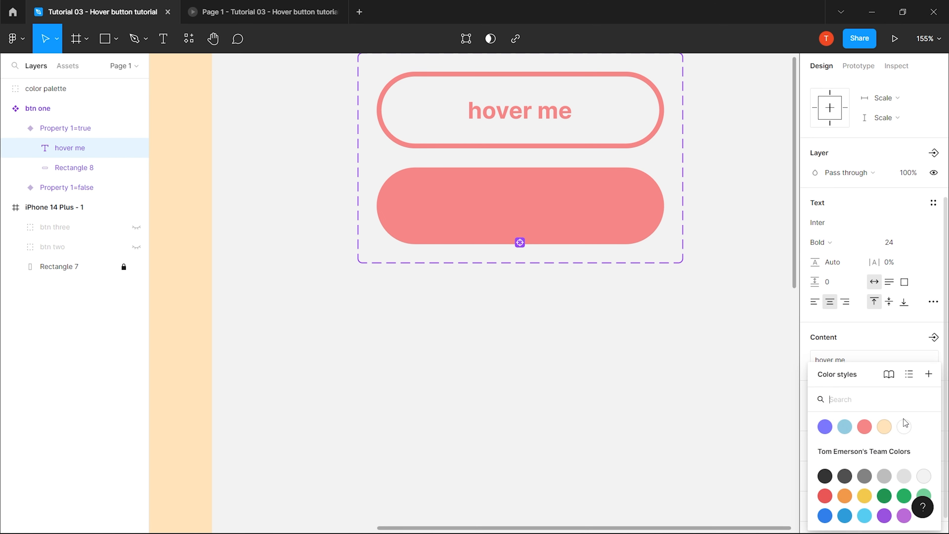
{"action": "left_click", "coordinate": [885, 427]}
{"action": "scroll", "coordinate": [624, 276], "scroll_direction": "down", "scroll_amount": 5}
{"action": "left_click", "coordinate": [634, 364]}
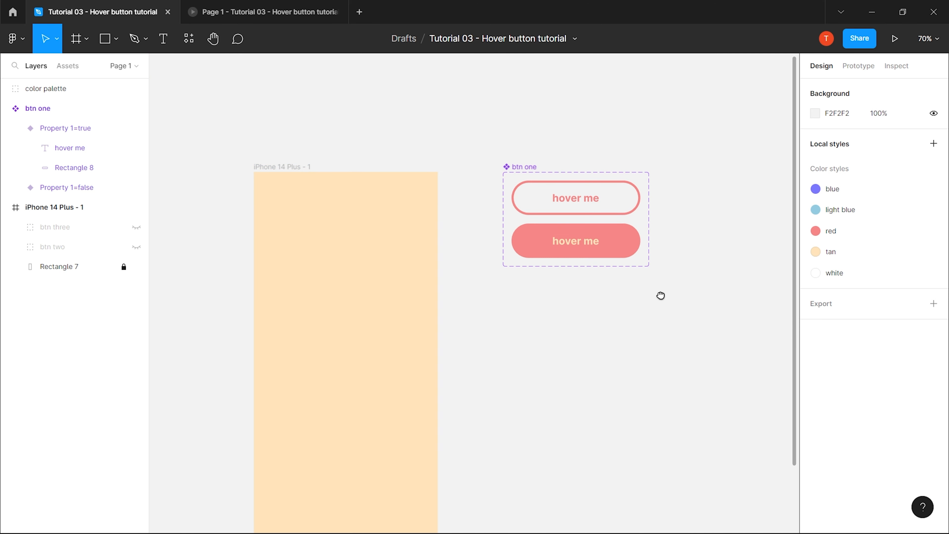
Connect the outlined "false" variant to the filled "true" variant with a prototype interaction triggered While hovering.
{"action": "scroll", "coordinate": [663, 165], "scroll_direction": "up", "scroll_amount": 4}
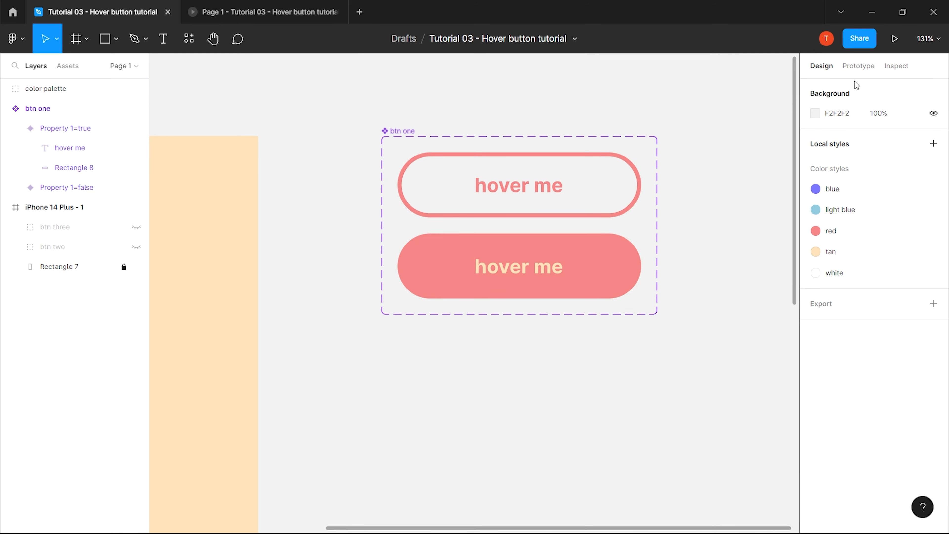
{"action": "left_click", "coordinate": [857, 73]}
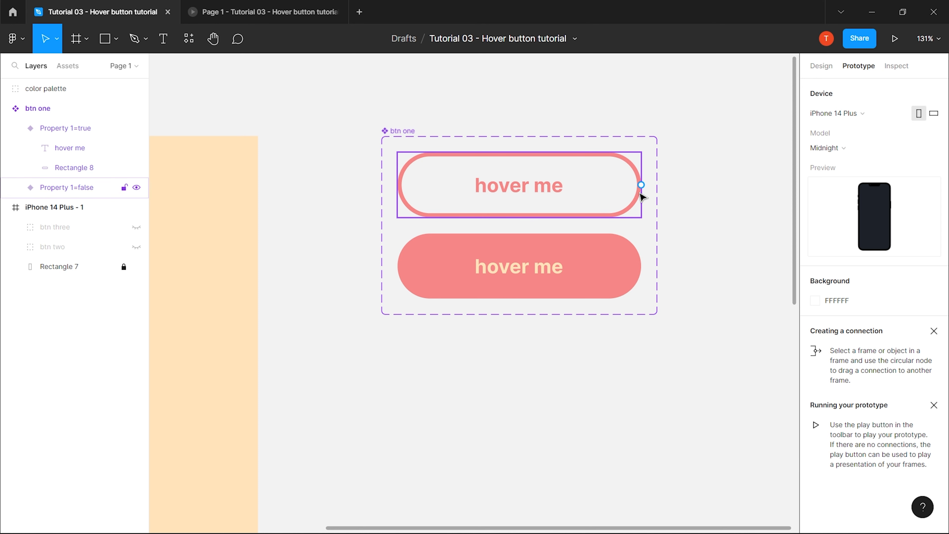
{"action": "left_click_drag", "start_coordinate": [641, 185], "coordinate": [702, 298]}
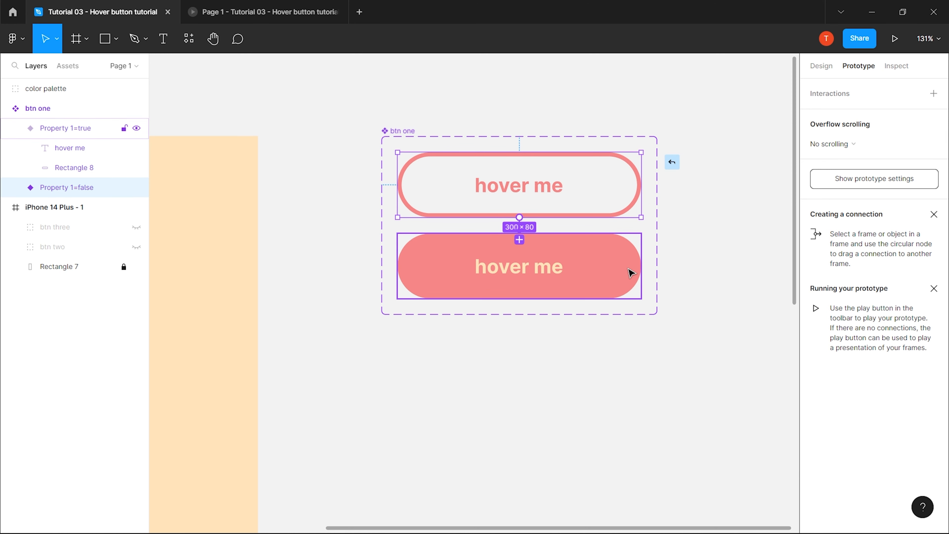
{"action": "left_click_drag", "start_coordinate": [630, 269], "coordinate": [631, 269]}
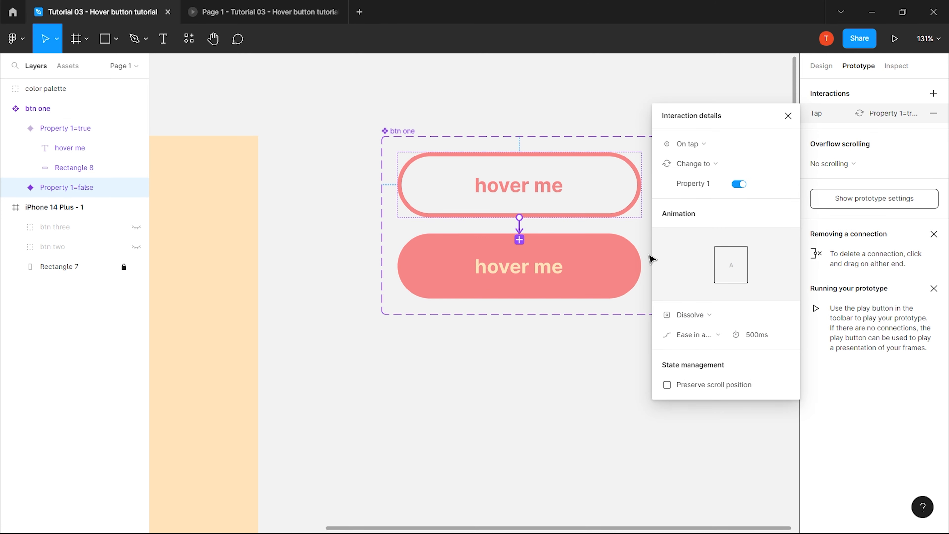
{"action": "left_click", "coordinate": [700, 145]}
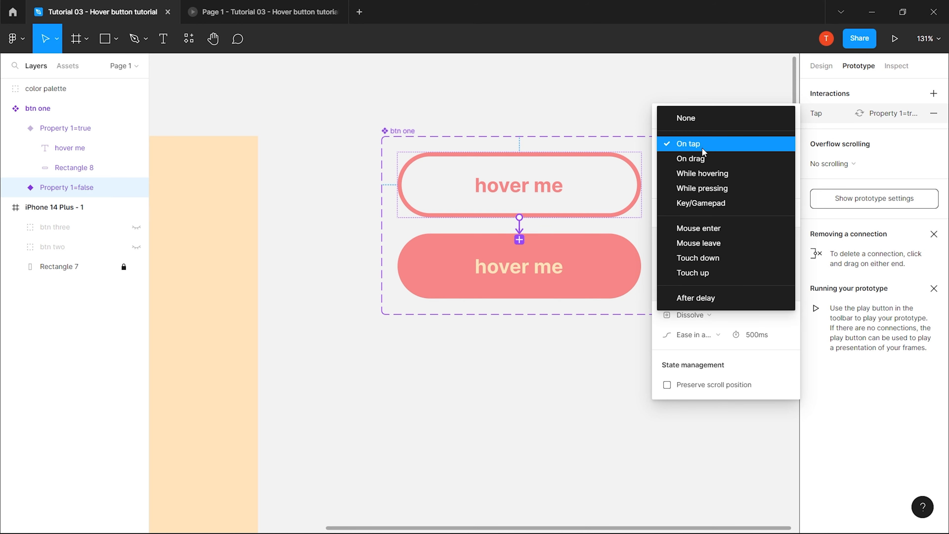
{"action": "left_click", "coordinate": [712, 173]}
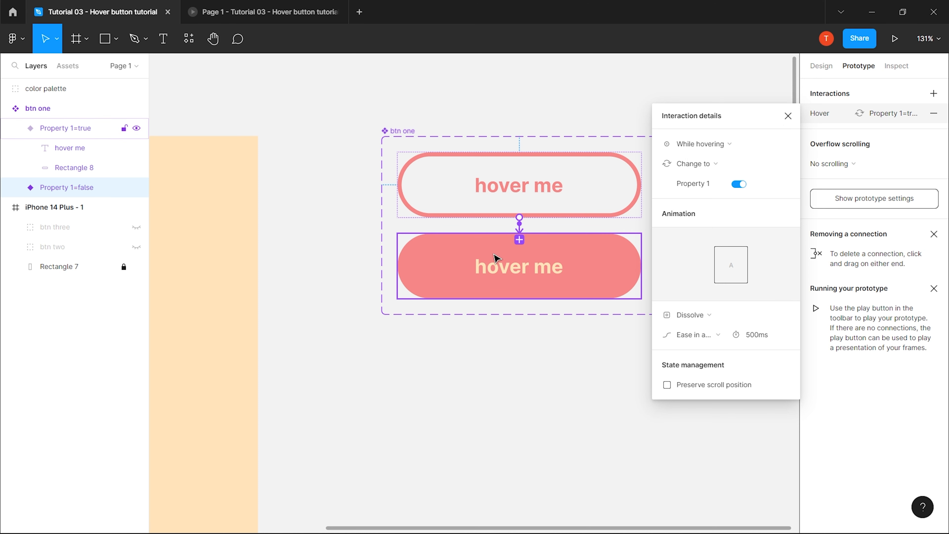
Set the hover interaction's animation to Dissolve with Ease in and out over 500 ms and close its details.
{"action": "left_click", "coordinate": [707, 315]}
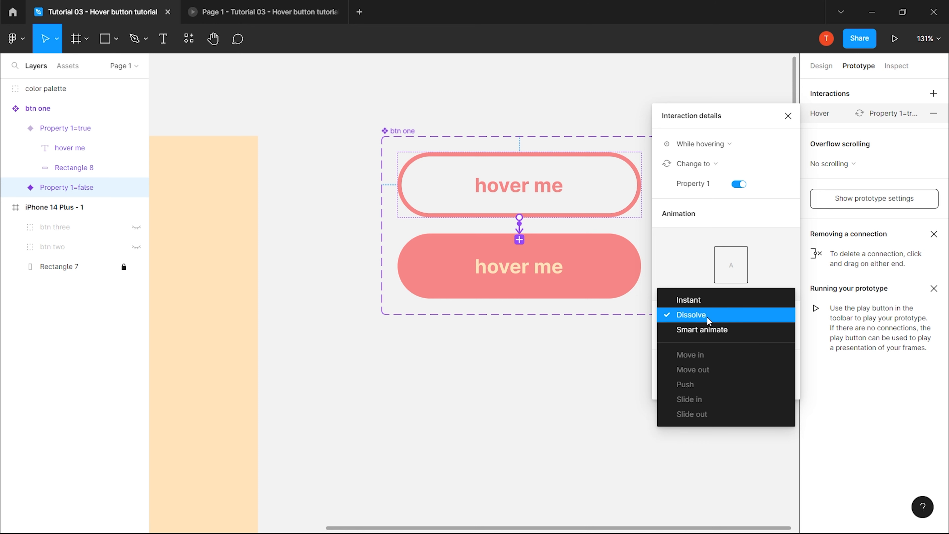
{"action": "left_click", "coordinate": [706, 316]}
{"action": "left_click", "coordinate": [708, 334]}
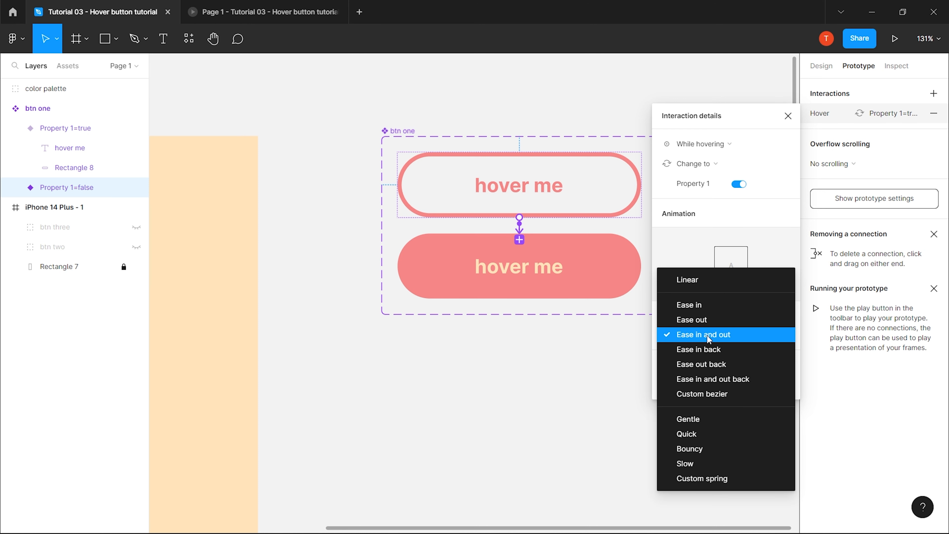
{"action": "left_click", "coordinate": [707, 335]}
{"action": "left_click", "coordinate": [766, 336]}
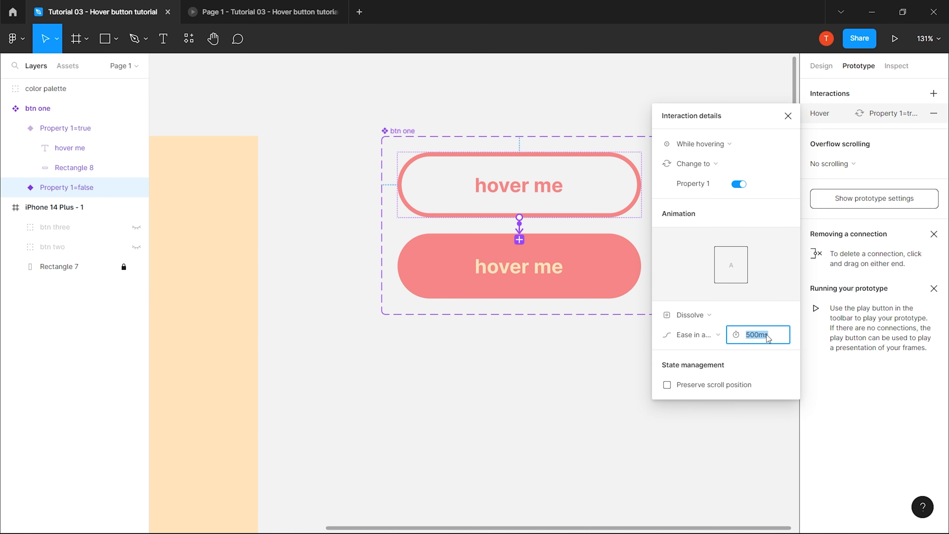
{"action": "type", "text": "500"}
{"action": "key", "text": "Return"}
{"action": "left_click", "coordinate": [788, 116]}
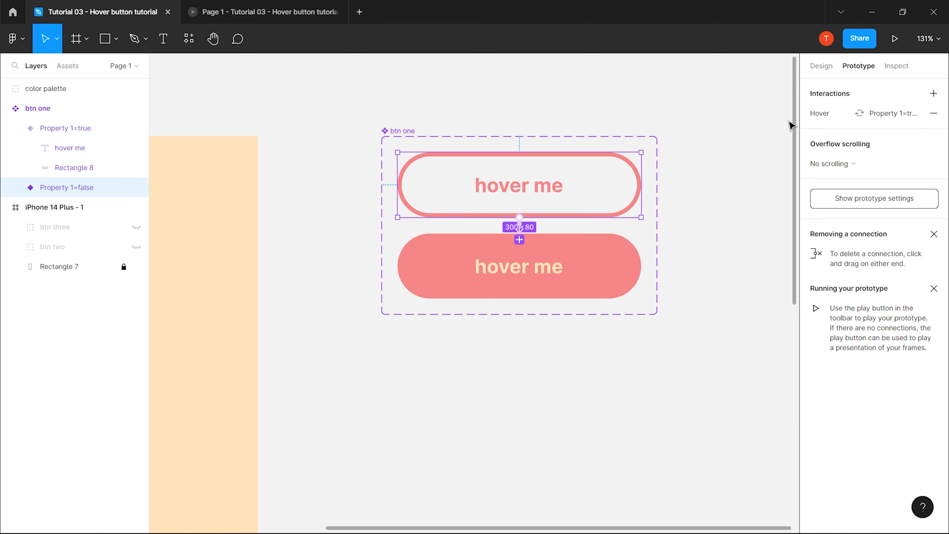
Collapse the btn one component set in the layer list and show the file's local component assets.
{"action": "scroll", "coordinate": [735, 131], "scroll_direction": "down", "scroll_amount": 5}
{"action": "left_click", "coordinate": [577, 247]}
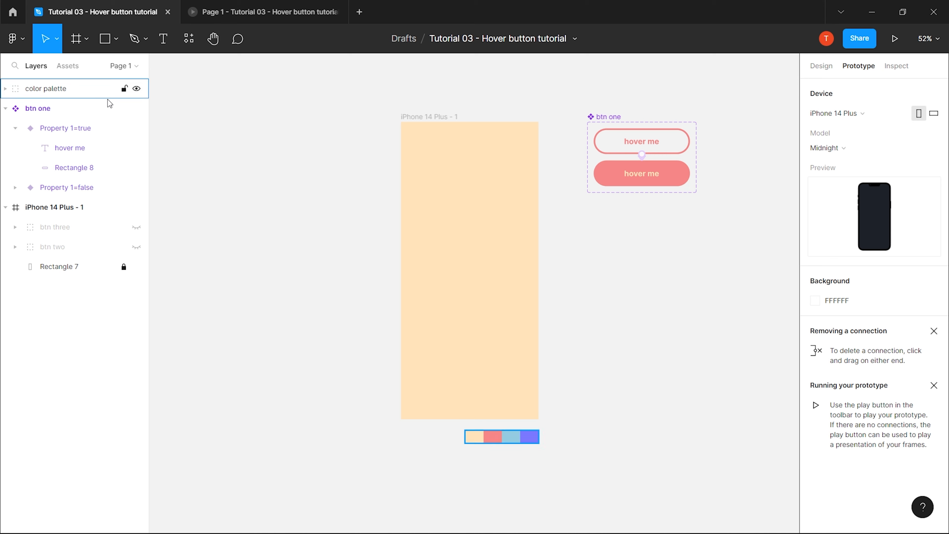
{"action": "left_click", "coordinate": [6, 109]}
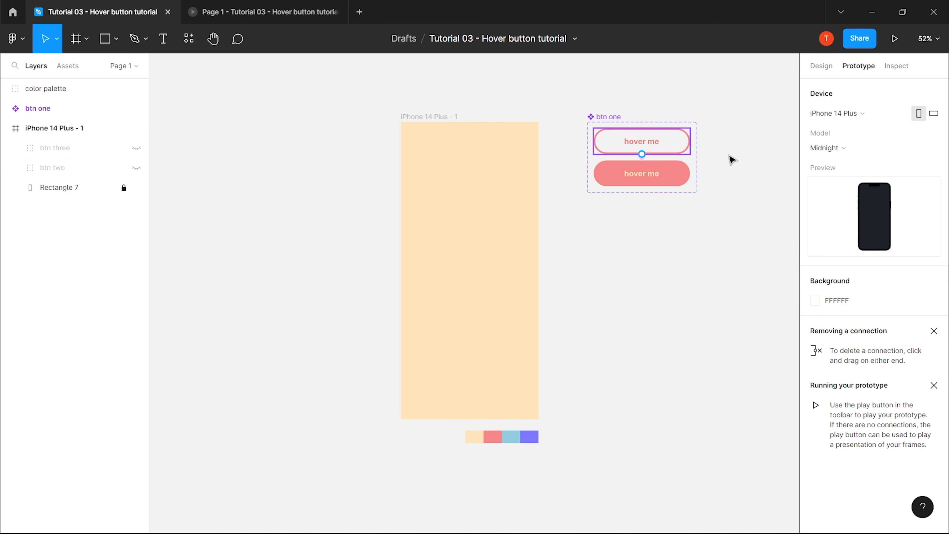
{"action": "left_click", "coordinate": [70, 69]}
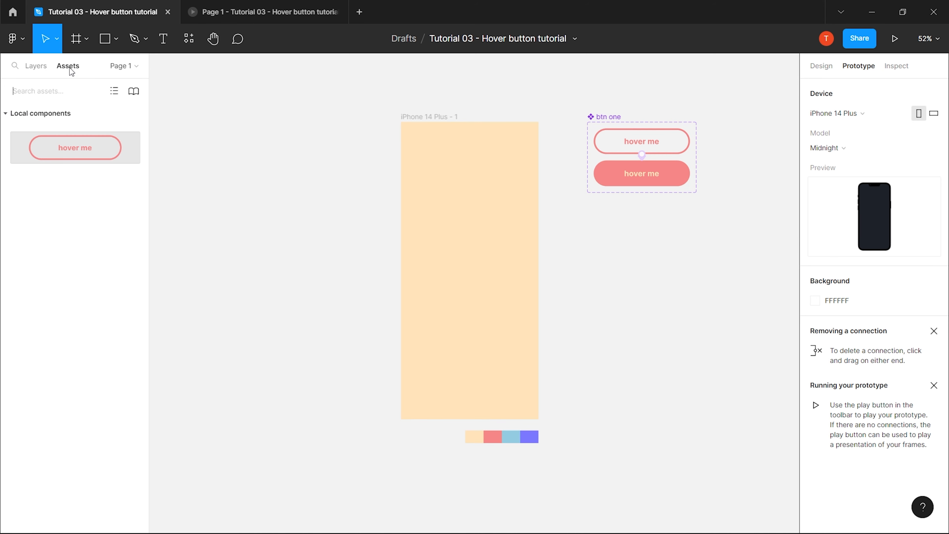
Place an instance of the btn one component in the centre of the iPhone frame and test its hover effect in the prototype preview.
{"action": "left_click_drag", "start_coordinate": [72, 149], "coordinate": [476, 275]}
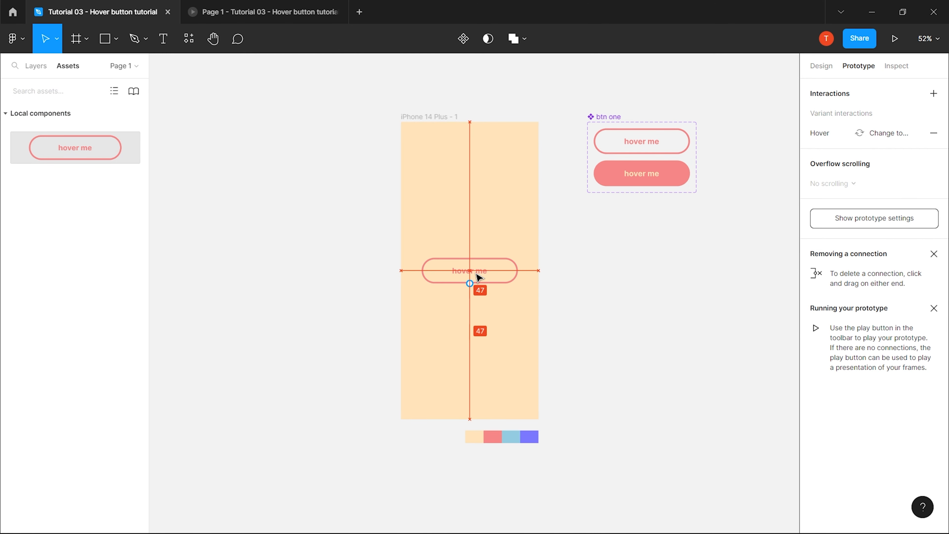
{"action": "left_click_drag", "start_coordinate": [476, 275], "coordinate": [476, 274]}
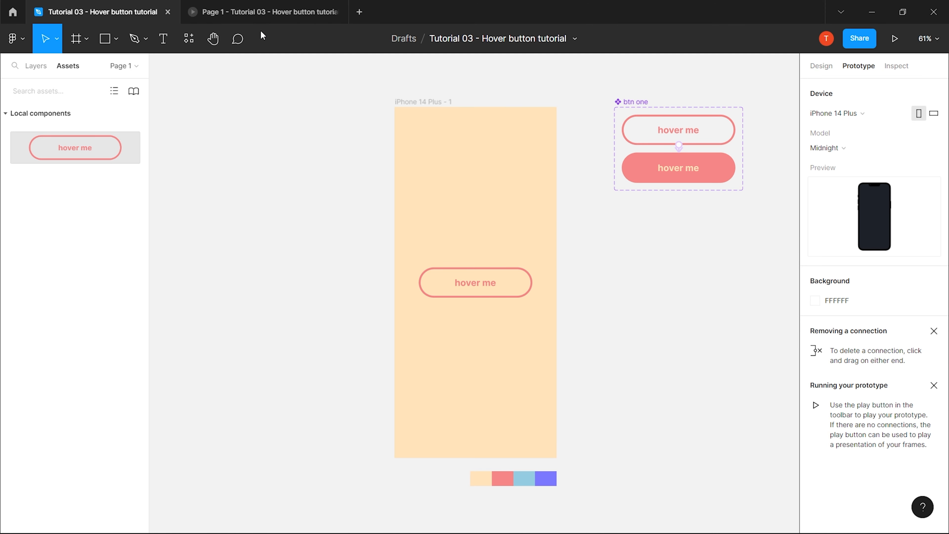
{"action": "left_click", "coordinate": [257, 12]}
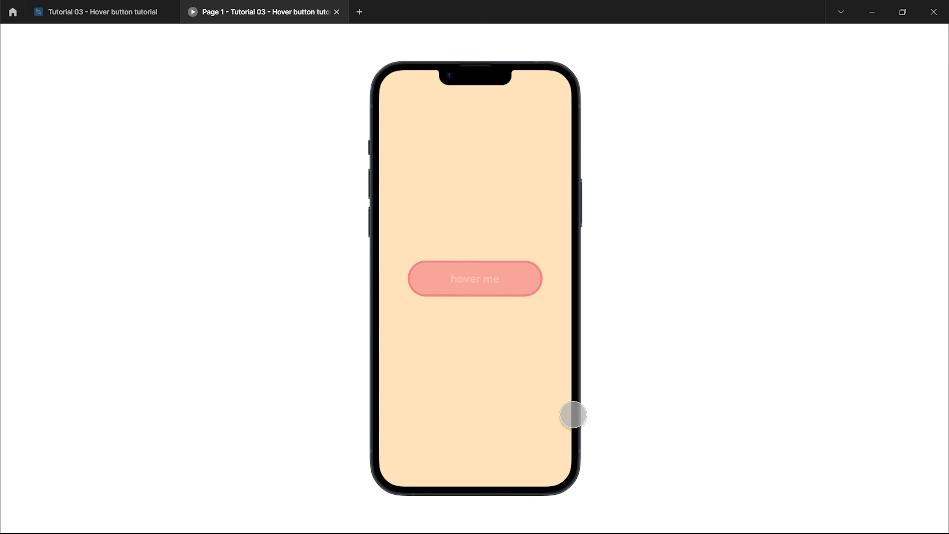
{"action": "left_click", "coordinate": [106, 8]}
{"action": "left_click_drag", "start_coordinate": [331, 357], "coordinate": [328, 358]}
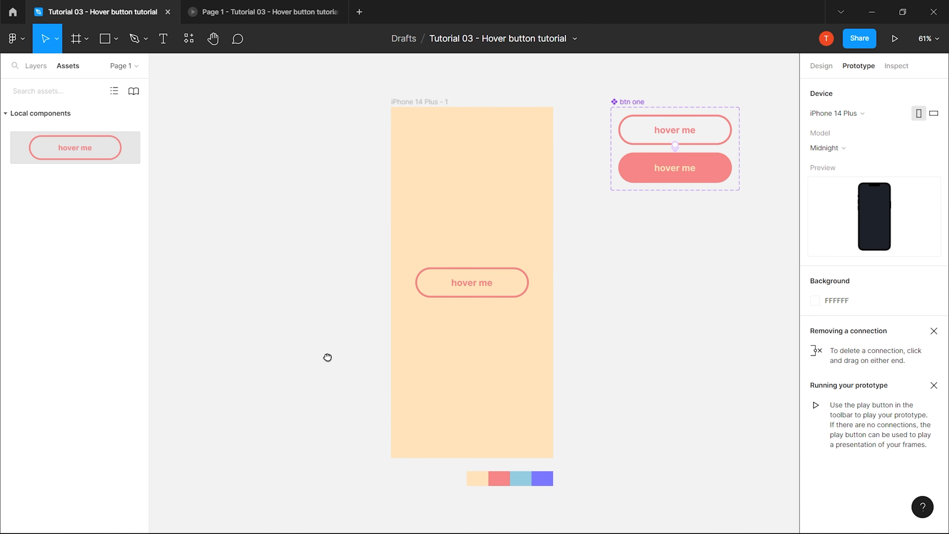
Move the btn one instance up into the upper part of the iPhone frame, keeping it horizontally centred.
{"action": "left_click_drag", "start_coordinate": [471, 296], "coordinate": [487, 183]}
{"action": "left_click", "coordinate": [673, 378]}
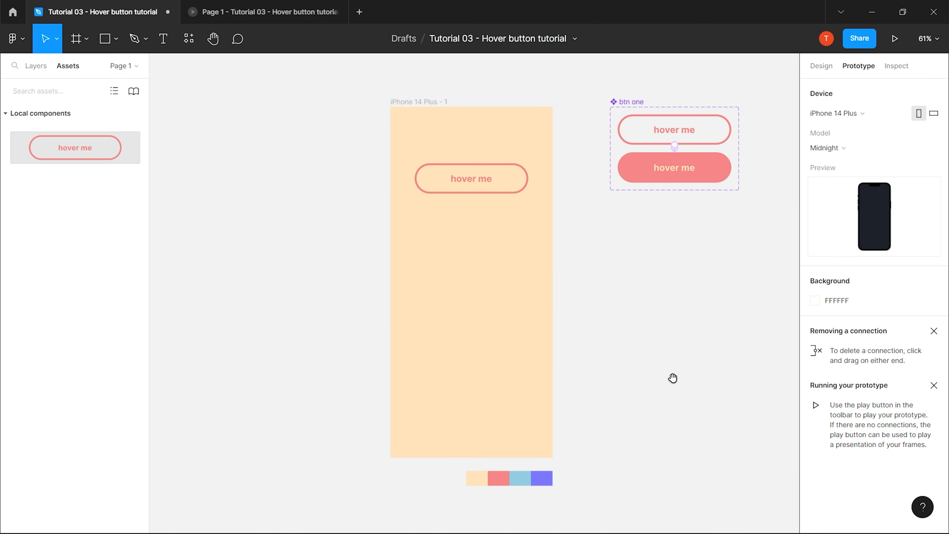
{"action": "left_click_drag", "start_coordinate": [673, 378], "coordinate": [635, 356]}
Unhide the btn two group and move it up beneath the btn one instance, to about Y 383.
{"action": "left_click", "coordinate": [36, 66]}
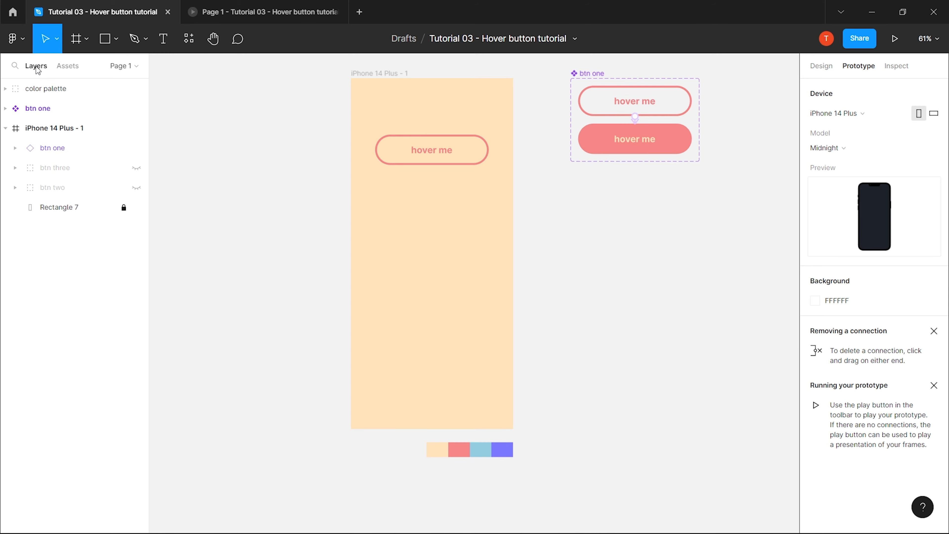
{"action": "left_click", "coordinate": [136, 187]}
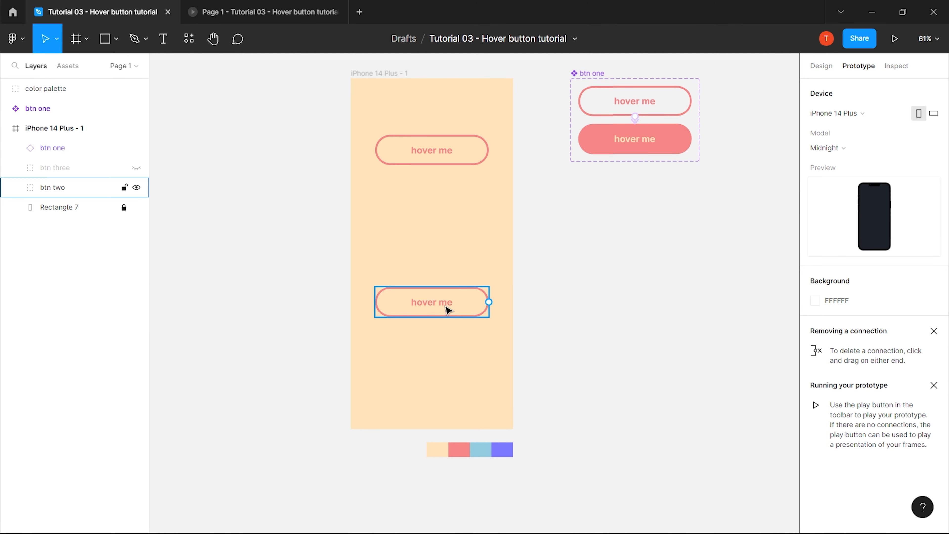
{"action": "left_click_drag", "start_coordinate": [485, 301], "coordinate": [451, 245]}
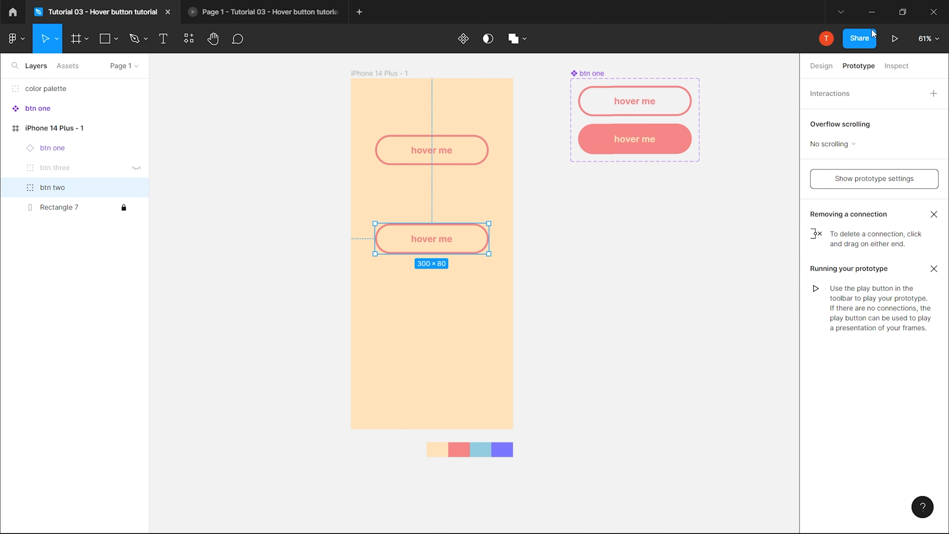
Apply the light blue color style to the stroke of btn two's rounded rectangle.
{"action": "left_click", "coordinate": [821, 66]}
{"action": "scroll", "coordinate": [469, 243], "scroll_direction": "up", "scroll_amount": 5}
{"action": "double_click", "coordinate": [502, 254]}
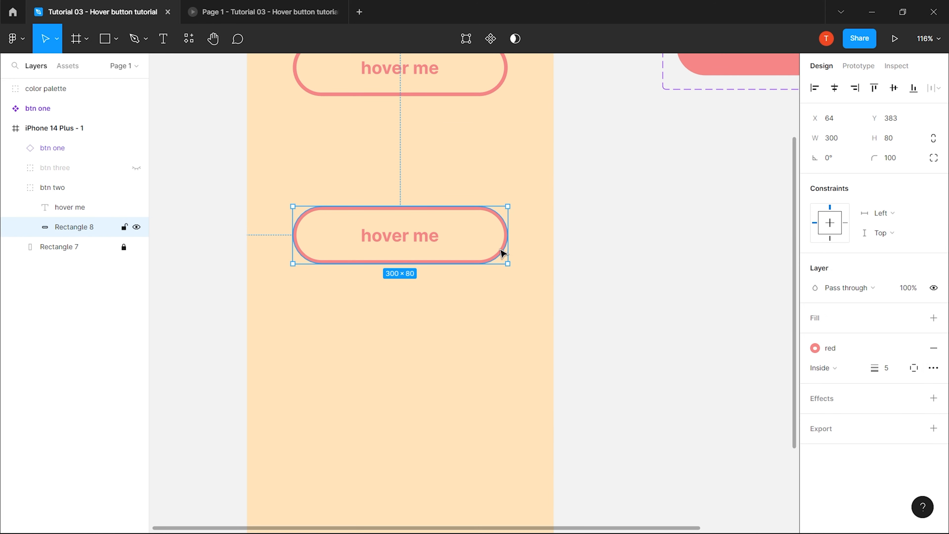
{"action": "left_click", "coordinate": [914, 348]}
{"action": "left_click", "coordinate": [847, 422]}
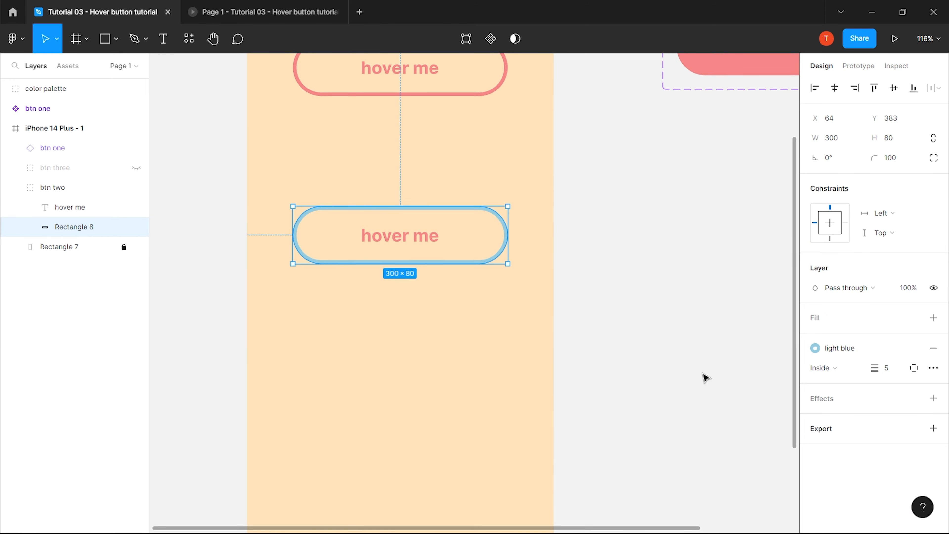
Apply the light blue color style to btn two's "hover me" text and deselect it.
{"action": "left_click", "coordinate": [431, 243]}
{"action": "left_click", "coordinate": [913, 450]}
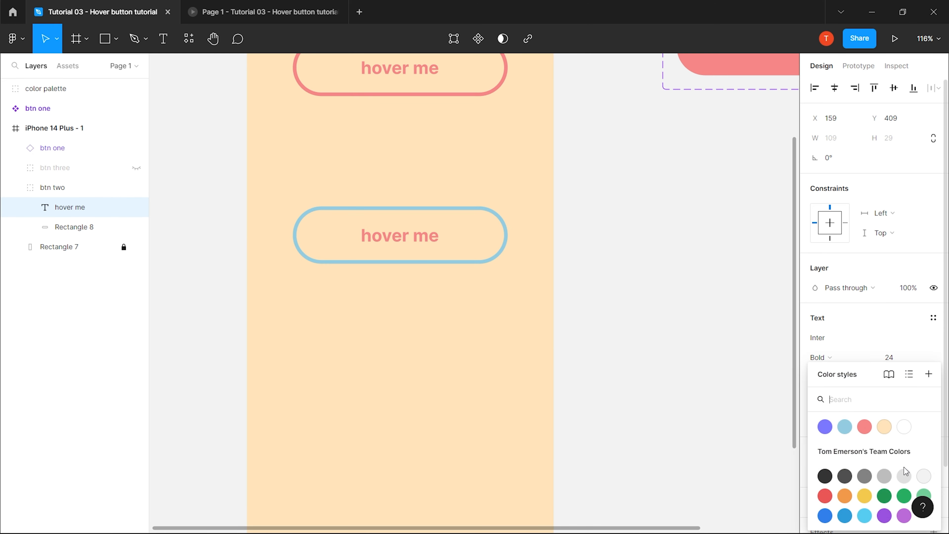
{"action": "left_click", "coordinate": [842, 423]}
{"action": "scroll", "coordinate": [713, 275], "scroll_direction": "down", "scroll_amount": 4}
{"action": "left_click", "coordinate": [702, 287]}
{"action": "left_click_drag", "start_coordinate": [703, 297], "coordinate": [677, 298]}
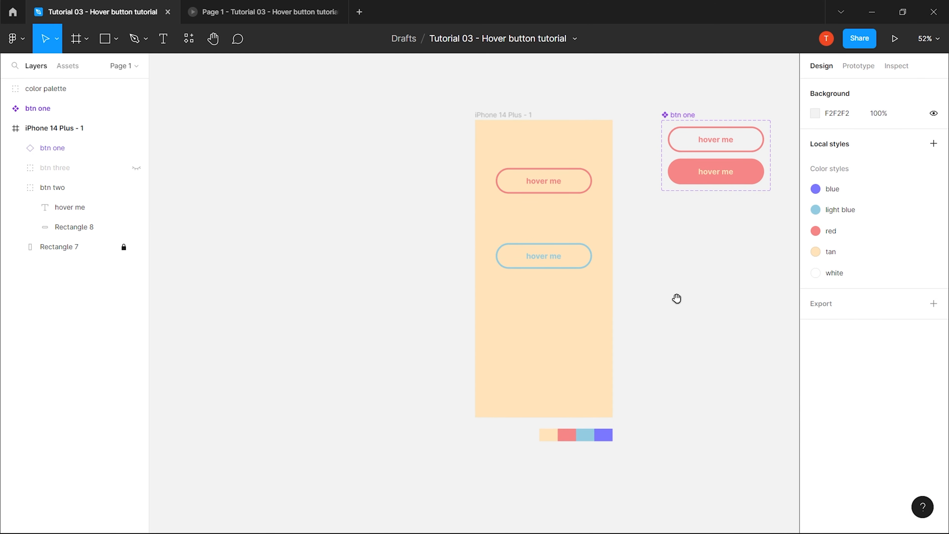
Duplicate Rectangle 8 inside btn two and rename the original rectangle "mask".
{"action": "scroll", "coordinate": [635, 288], "scroll_direction": "up", "scroll_amount": 5}
{"action": "scroll", "coordinate": [627, 307], "scroll_direction": "left", "scroll_amount": 2}
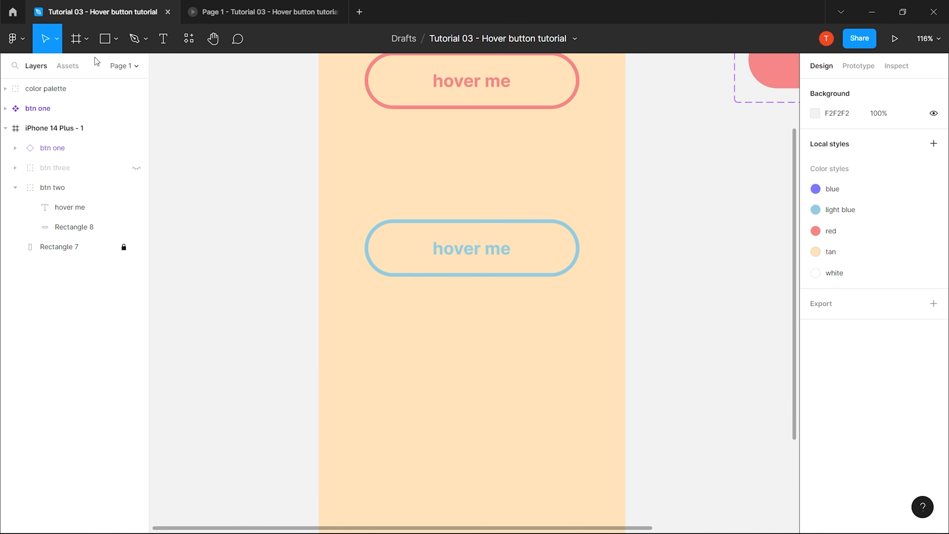
{"action": "left_click", "coordinate": [73, 225]}
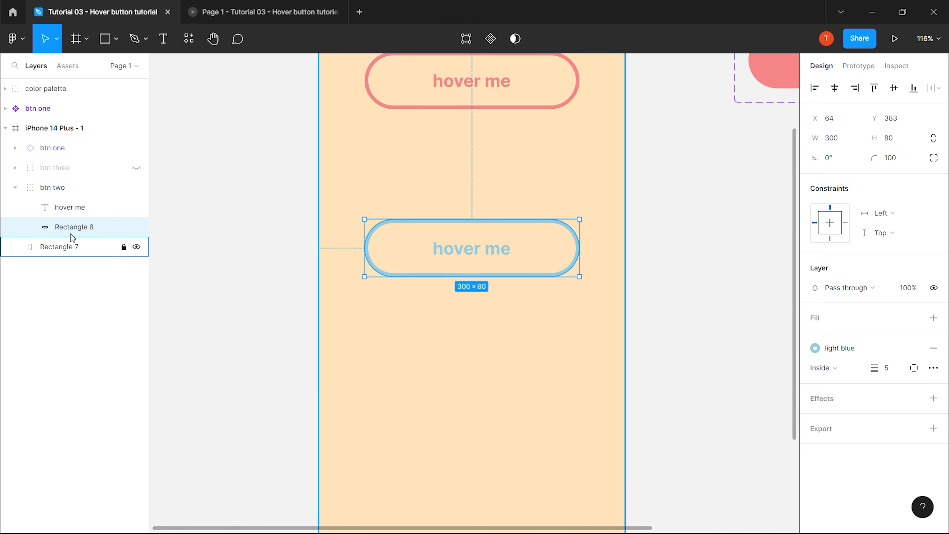
{"action": "key", "text": "ctrl+d"}
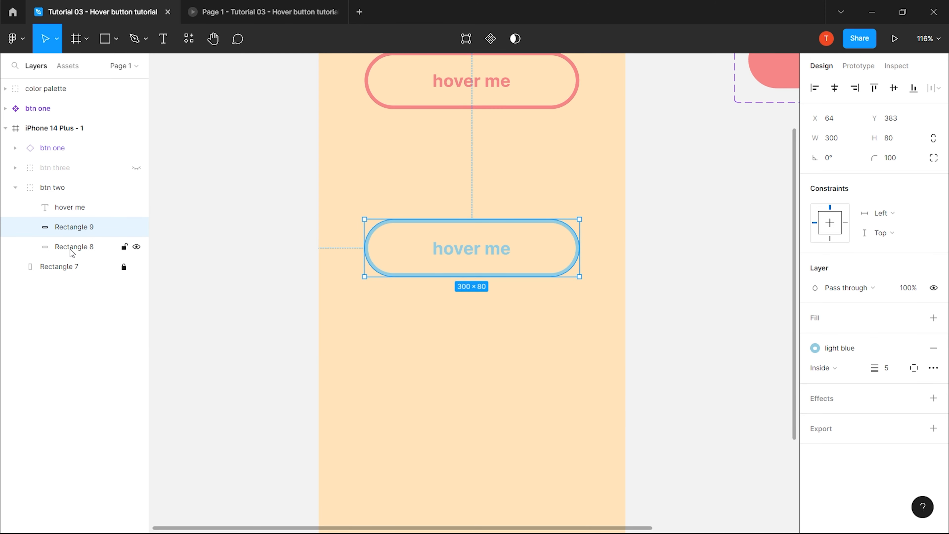
{"action": "left_click", "coordinate": [77, 246]}
{"action": "double_click", "coordinate": [76, 248]}
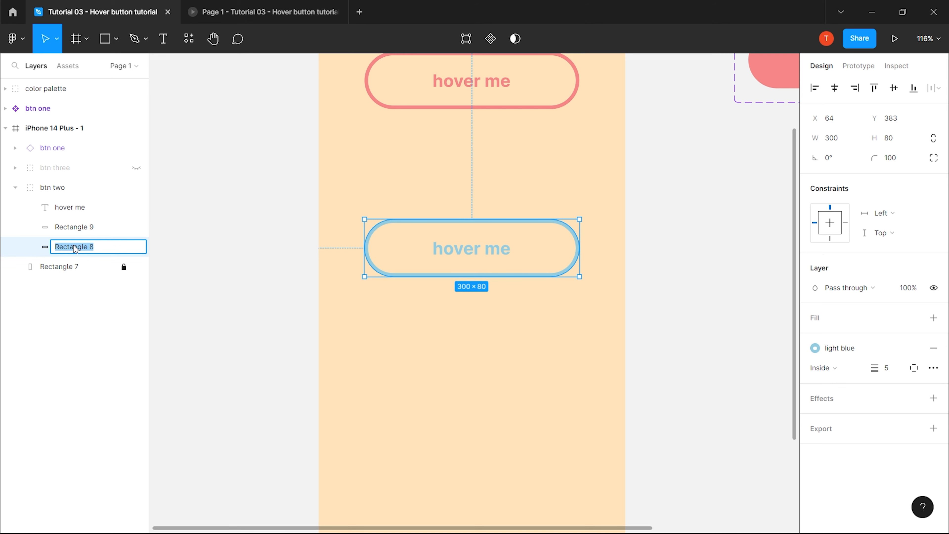
{"action": "type", "text": "mask"}
{"action": "key", "text": "Return"}
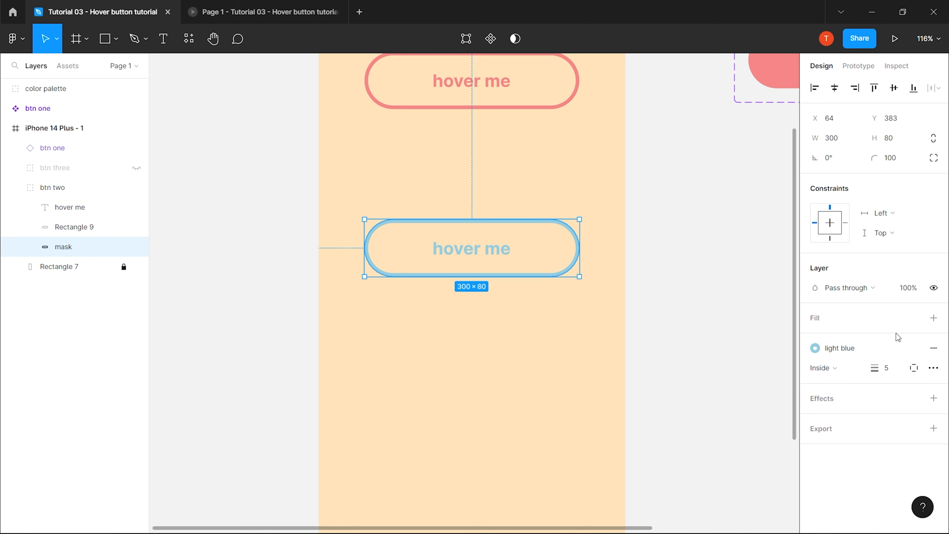
Add a fill with the light blue color style to the mask rectangle.
{"action": "left_click", "coordinate": [933, 318]}
{"action": "left_click", "coordinate": [914, 318]}
{"action": "left_click", "coordinate": [845, 392]}
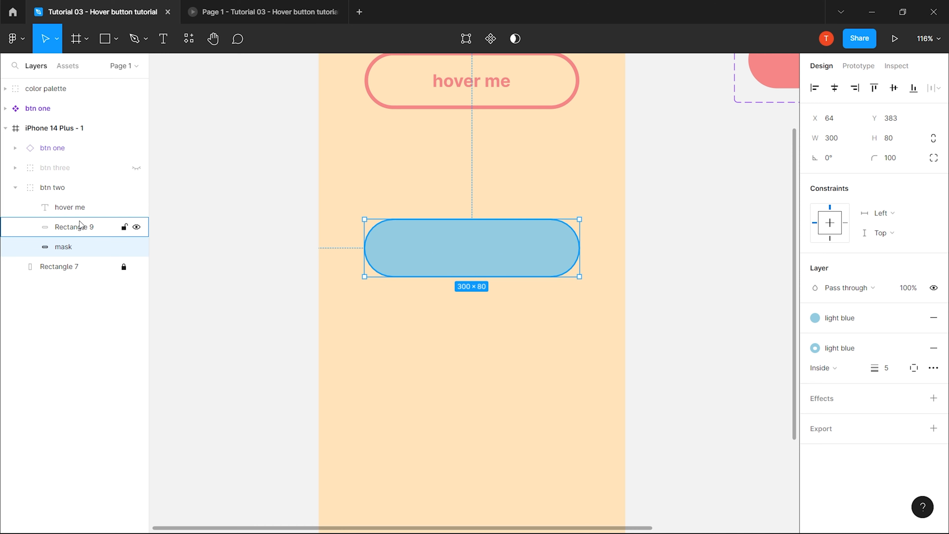
Select the mask, Rectangle 9 and "hover me" layers of btn two and apply Use as mask.
{"action": "left_click", "coordinate": [80, 208], "text": "shift"}
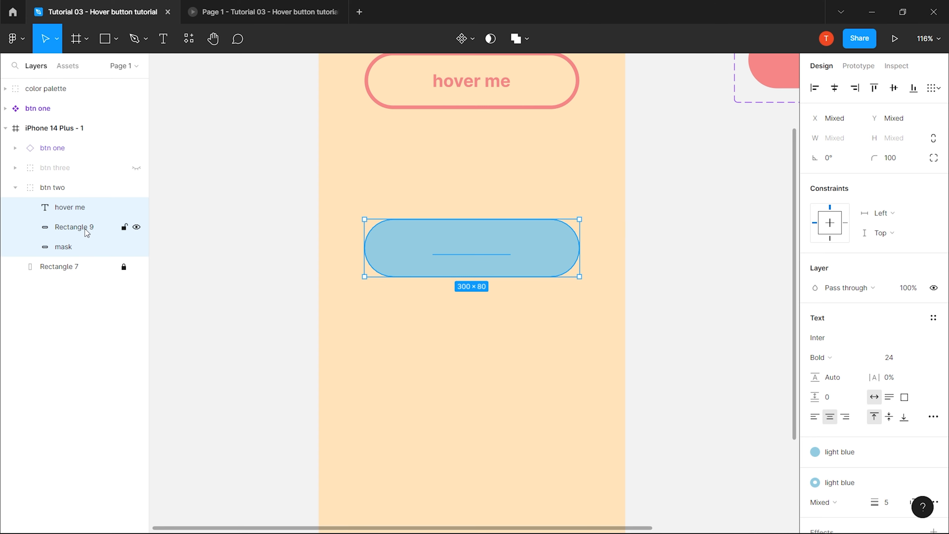
{"action": "right_click", "coordinate": [56, 227]}
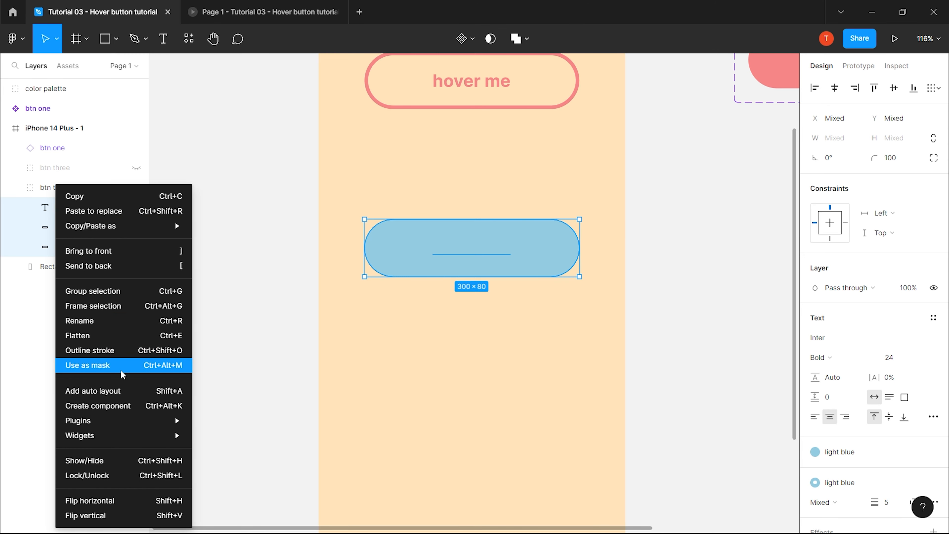
{"action": "left_click", "coordinate": [86, 366]}
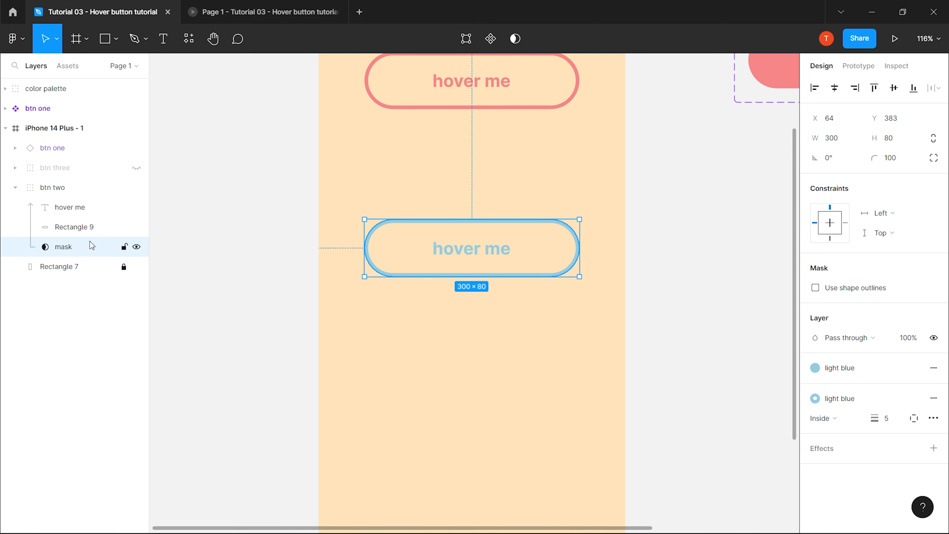
Duplicate Rectangle 9 inside btn two and fill the copy with the light blue color style.
{"action": "left_click", "coordinate": [82, 229]}
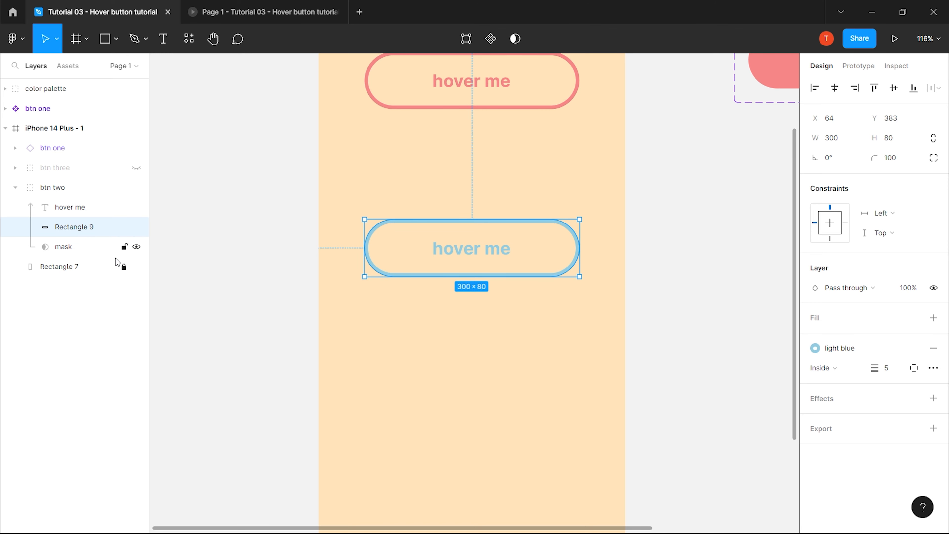
{"action": "key", "text": "ctrl+d"}
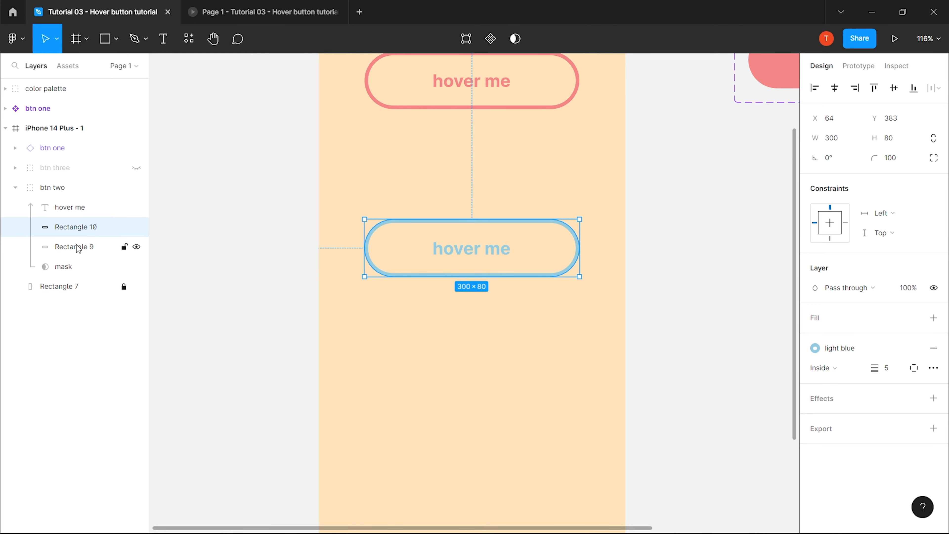
{"action": "left_click", "coordinate": [907, 320]}
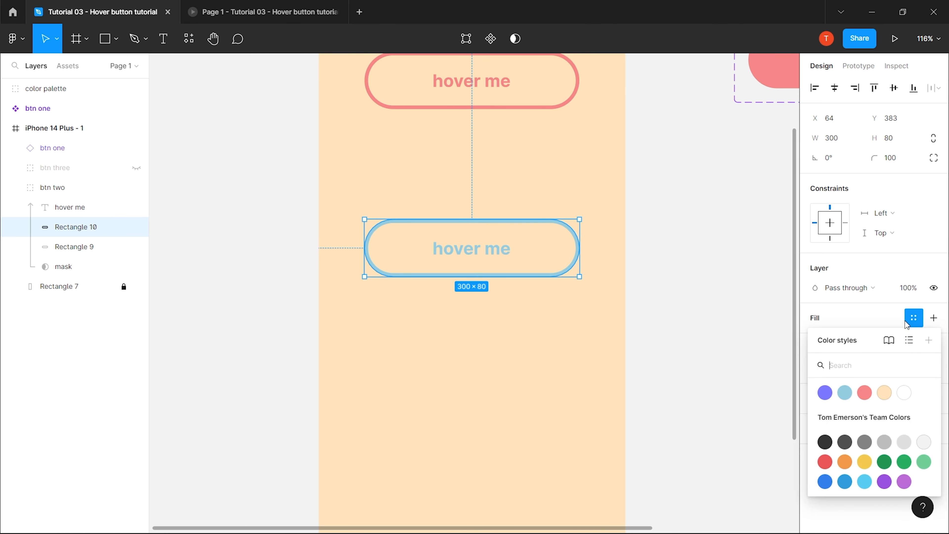
{"action": "left_click", "coordinate": [844, 393]}
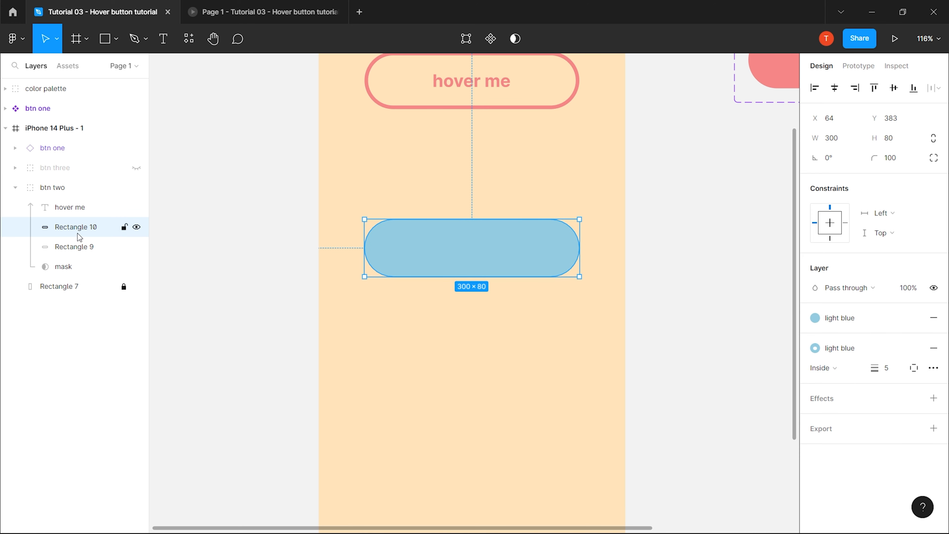
Move the filled Rectangle 10 left to X -236, flush against the outside of the button, and deselect it.
{"action": "left_click_drag", "start_coordinate": [542, 254], "coordinate": [358, 248]}
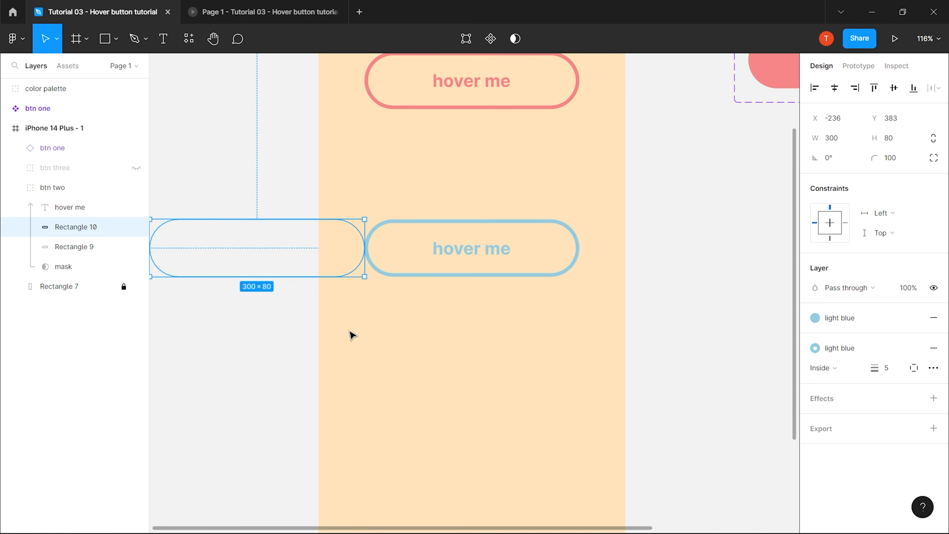
{"action": "left_click", "coordinate": [248, 381]}
{"action": "scroll", "coordinate": [298, 320], "scroll_direction": "down", "scroll_amount": 2}
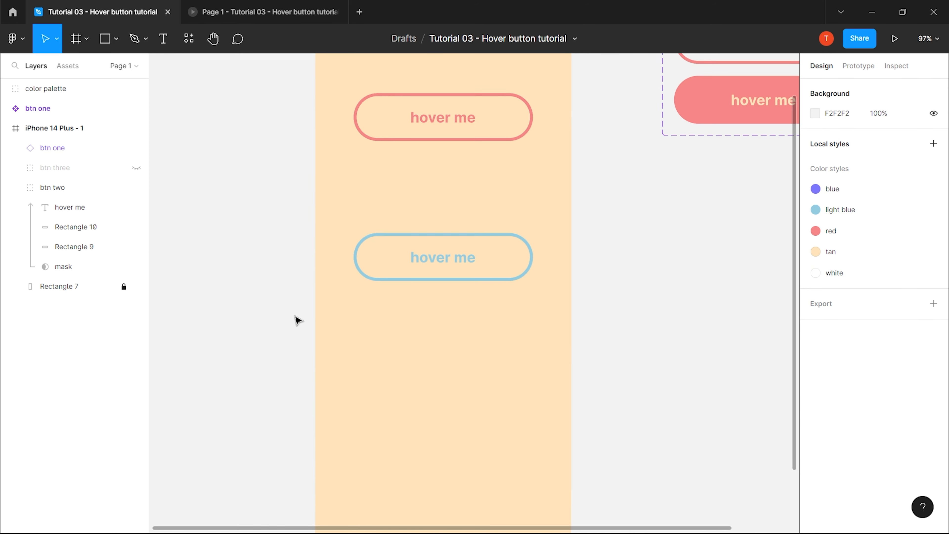
Turn the btn two group into a component and add a second variant to it.
{"action": "scroll", "coordinate": [298, 325], "scroll_direction": "up", "scroll_amount": 1}
{"action": "left_click", "coordinate": [436, 288]}
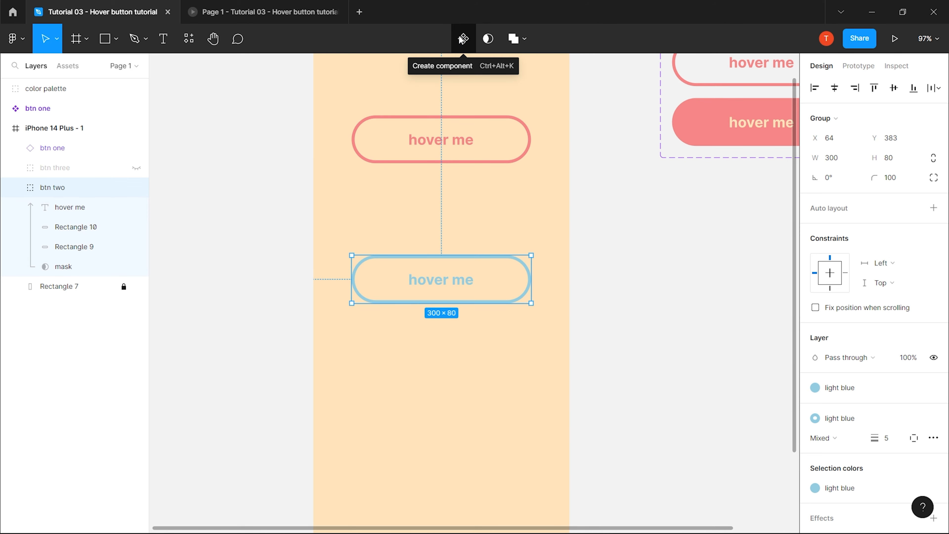
{"action": "left_click", "coordinate": [463, 39]}
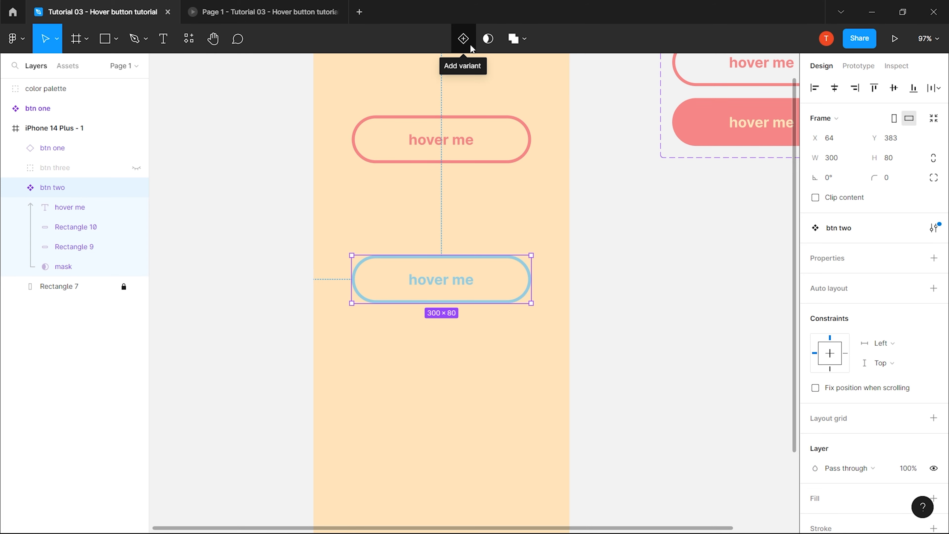
{"action": "left_click", "coordinate": [463, 39]}
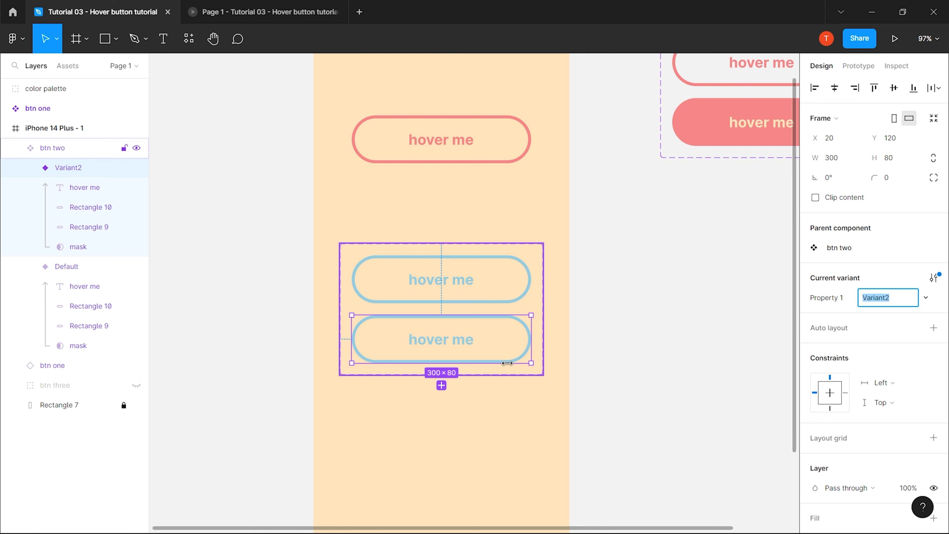
Set Property 1 to "false" for btn two's upper variant and "true" for its lower variant.
{"action": "left_click", "coordinate": [439, 278]}
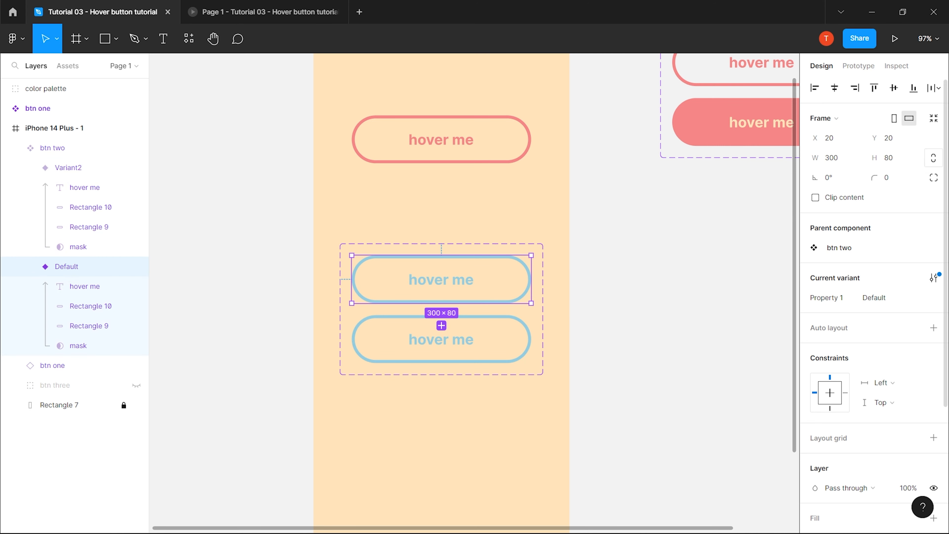
{"action": "left_click", "coordinate": [885, 299]}
{"action": "type", "text": "false"}
{"action": "key", "text": "Return"}
{"action": "left_click", "coordinate": [479, 349]}
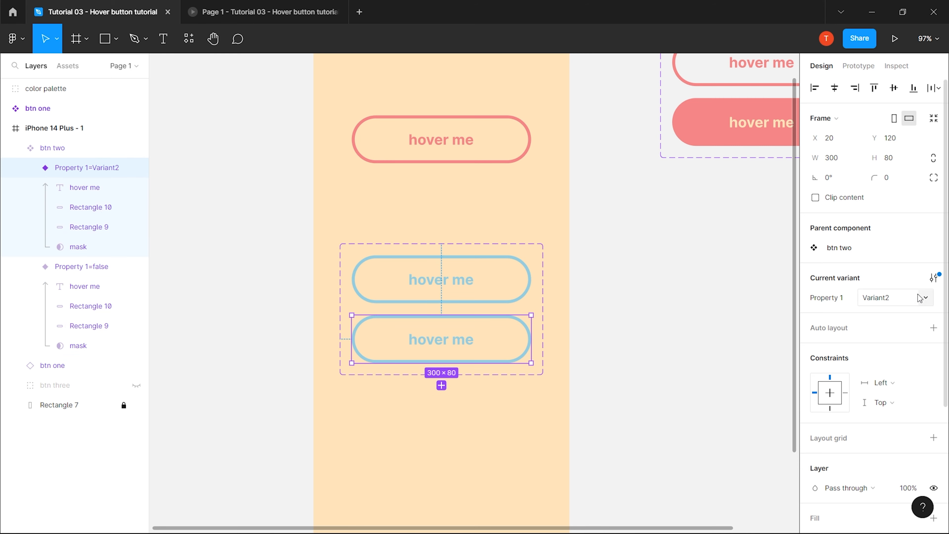
{"action": "left_click", "coordinate": [890, 299]}
{"action": "type", "text": "true"}
{"action": "key", "text": "Return"}
Move the btn two component set out of the iPhone frame to sit below the btn one set, and deselect it.
{"action": "scroll", "coordinate": [430, 243], "scroll_direction": "down", "scroll_amount": 5}
{"action": "left_click_drag", "start_coordinate": [420, 247], "coordinate": [593, 218]}
{"action": "left_click", "coordinate": [657, 312]}
Move the filled Rectangle 10 in btn two's Property 1=true variant to X 0, Y 0 so it covers the button.
{"action": "scroll", "coordinate": [661, 273], "scroll_direction": "up", "scroll_amount": 5}
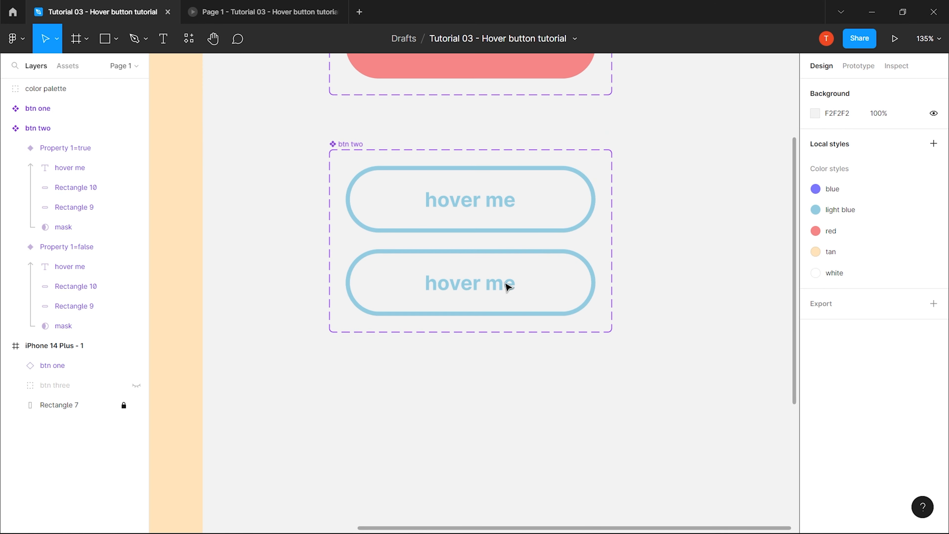
{"action": "left_click", "coordinate": [509, 282]}
{"action": "left_click", "coordinate": [76, 206]}
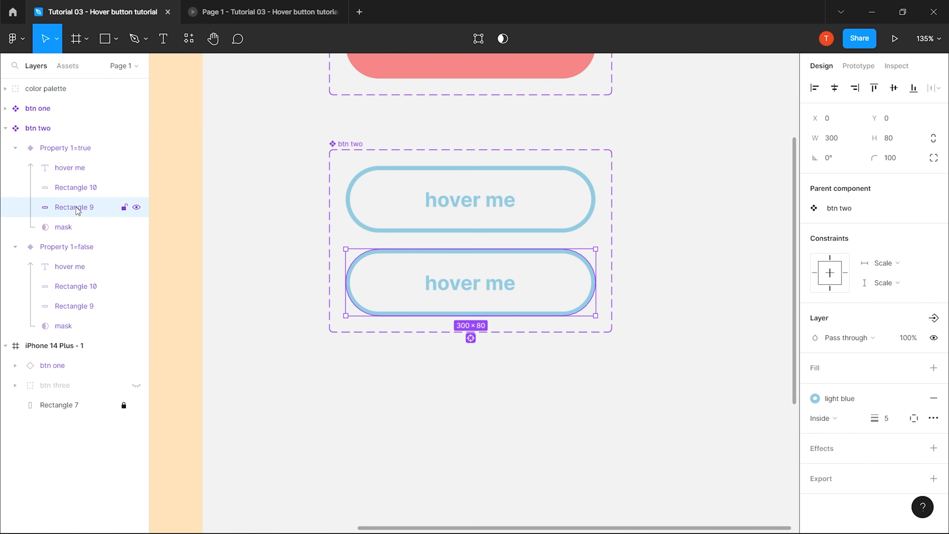
{"action": "left_click", "coordinate": [85, 186]}
{"action": "scroll", "coordinate": [369, 288], "scroll_direction": "down", "scroll_amount": 4}
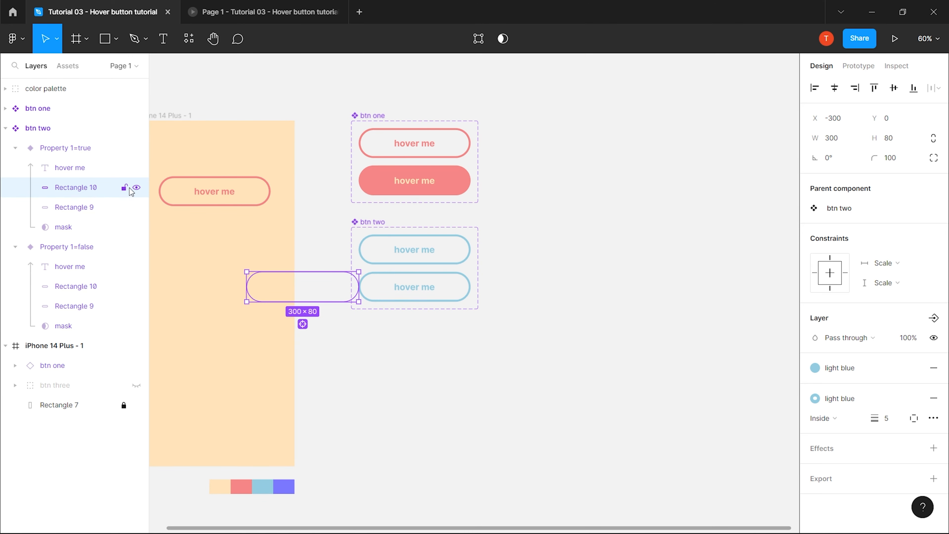
{"action": "left_click_drag", "start_coordinate": [326, 287], "coordinate": [430, 293]}
{"action": "scroll", "coordinate": [437, 299], "scroll_direction": "up", "scroll_amount": 3}
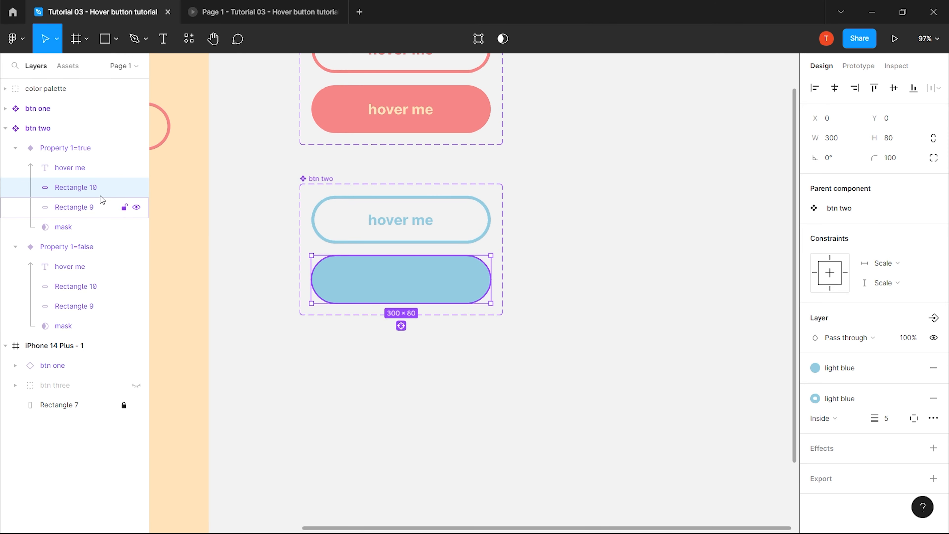
Apply the tan color style to the "hover me" text in btn two's Property 1=true variant and deselect it.
{"action": "left_click", "coordinate": [74, 169]}
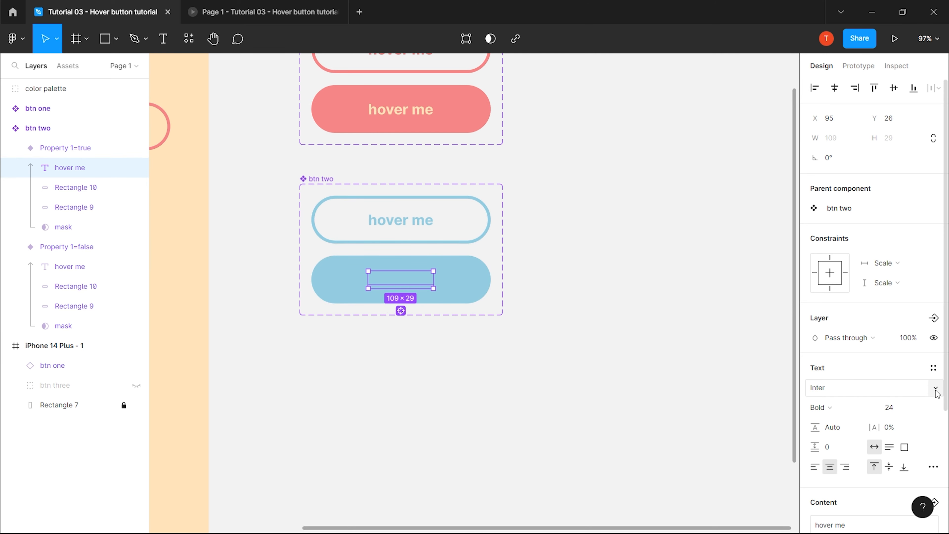
{"action": "left_click", "coordinate": [932, 372]}
{"action": "left_click", "coordinate": [931, 374]}
{"action": "scroll", "coordinate": [919, 393], "scroll_direction": "down", "scroll_amount": 5}
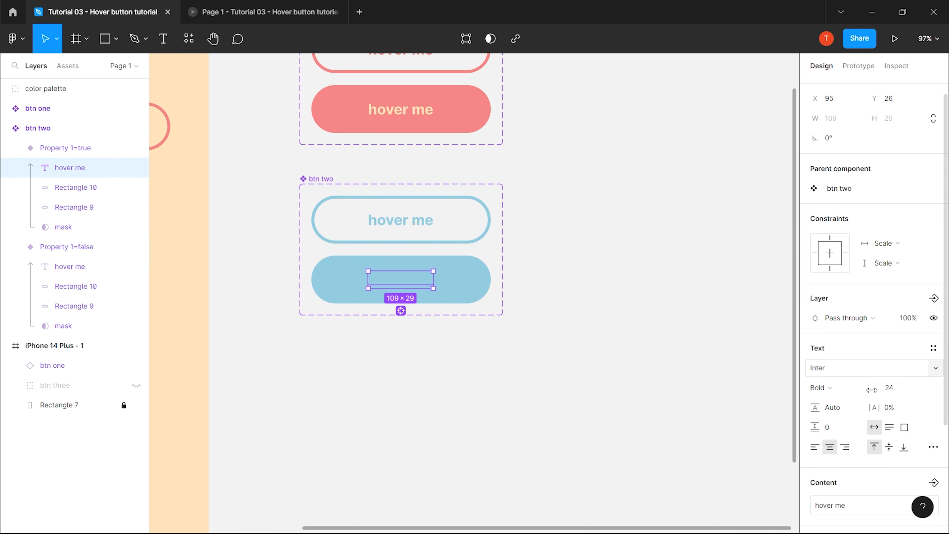
{"action": "left_click", "coordinate": [912, 402]}
{"action": "left_click", "coordinate": [914, 397]}
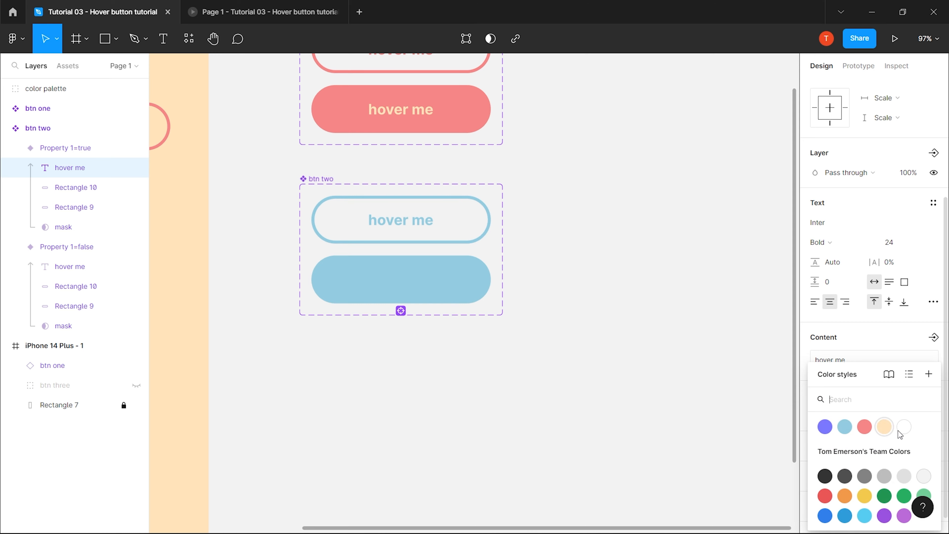
{"action": "left_click", "coordinate": [882, 427]}
{"action": "scroll", "coordinate": [603, 273], "scroll_direction": "down", "scroll_amount": 5}
{"action": "left_click", "coordinate": [632, 301]}
Add a prototype connection from btn two's Property 1=false variant to its true variant, using the Smart animate animation.
{"action": "left_click_drag", "start_coordinate": [453, 306], "coordinate": [553, 311]}
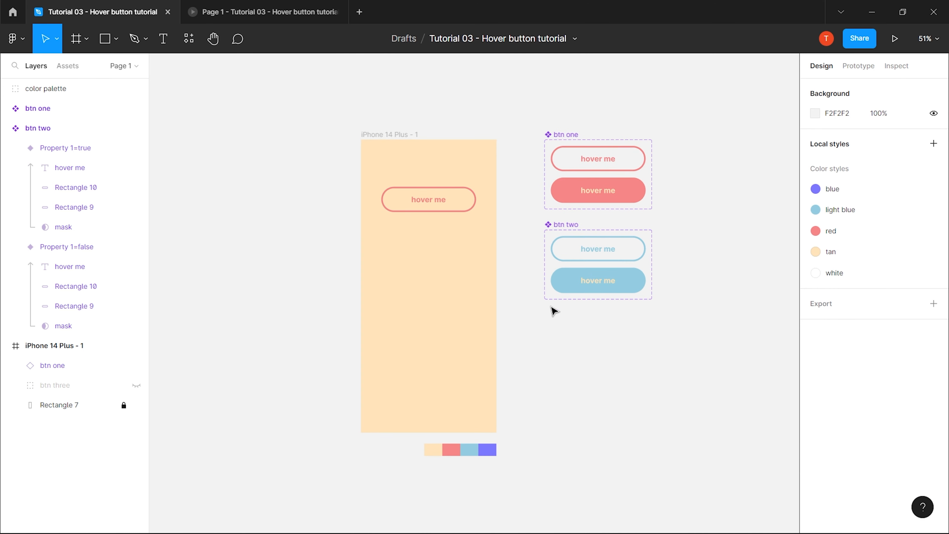
{"action": "scroll", "coordinate": [582, 310], "scroll_direction": "up", "scroll_amount": 5}
{"action": "scroll", "coordinate": [584, 340], "scroll_direction": "down", "scroll_amount": 3}
{"action": "scroll", "coordinate": [595, 269], "scroll_direction": "up", "scroll_amount": 5}
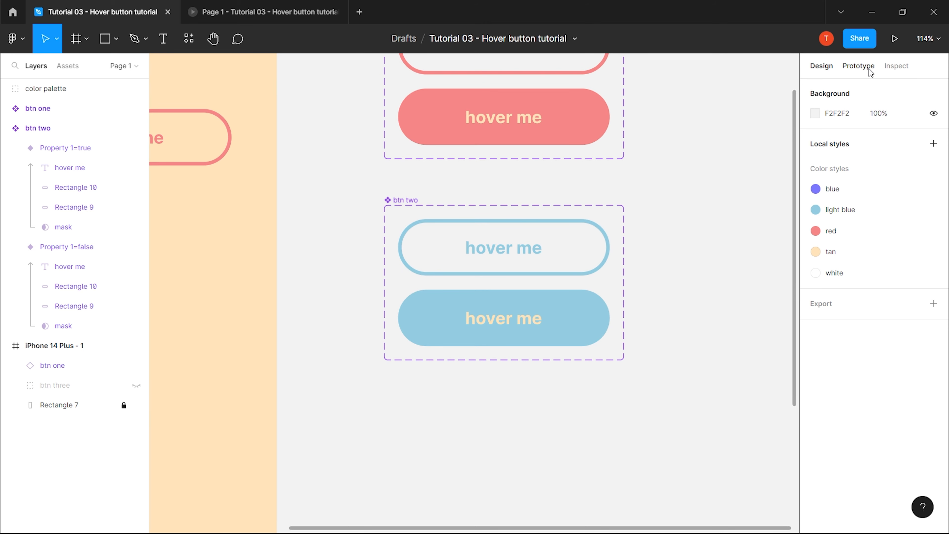
{"action": "left_click", "coordinate": [859, 66]}
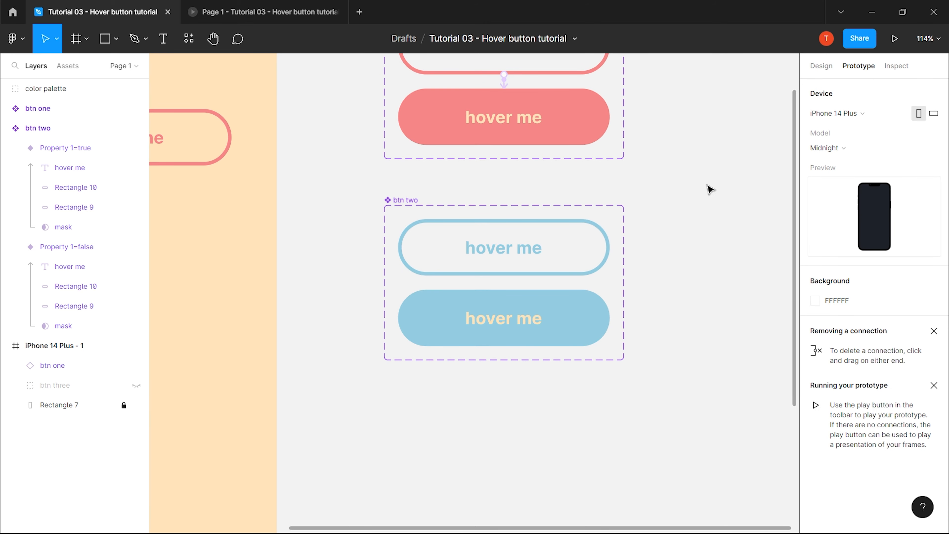
{"action": "left_click_drag", "start_coordinate": [614, 248], "coordinate": [546, 323]}
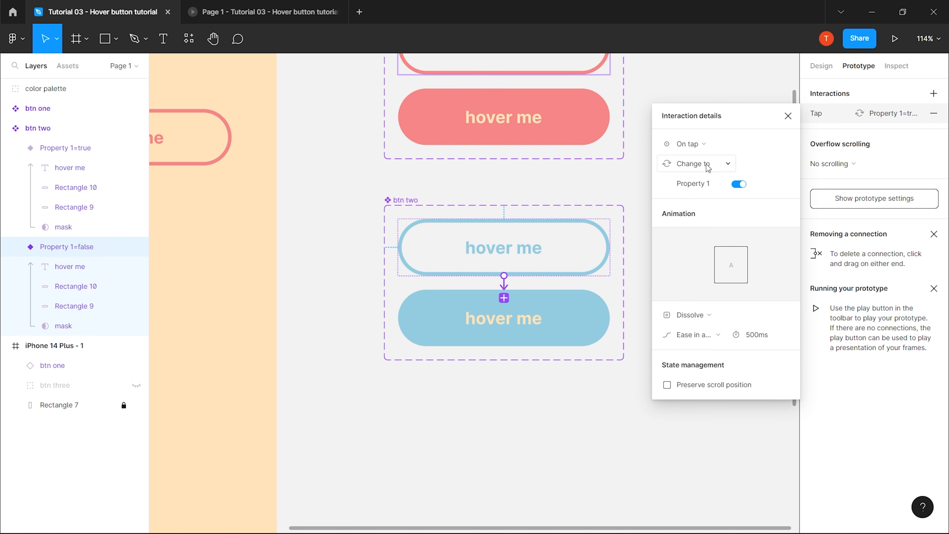
{"action": "left_click", "coordinate": [704, 314]}
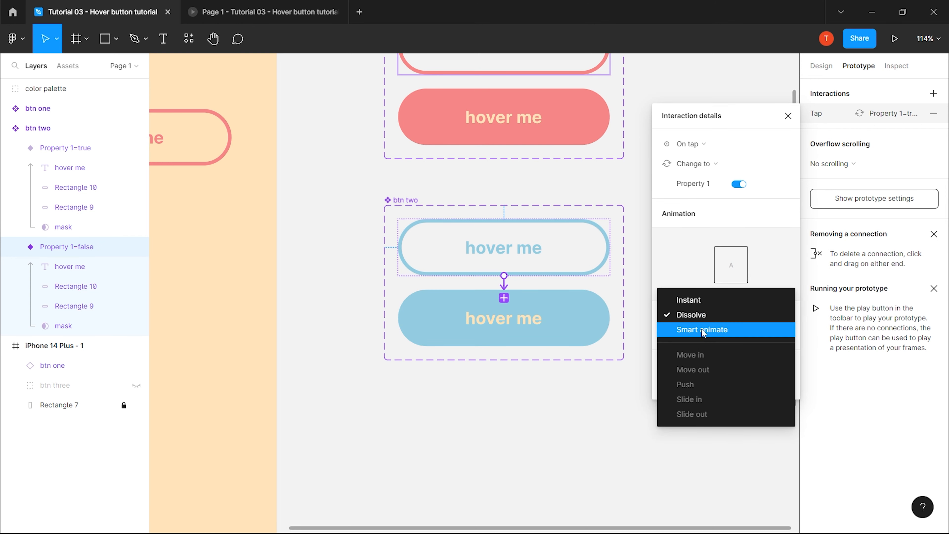
{"action": "left_click", "coordinate": [702, 331]}
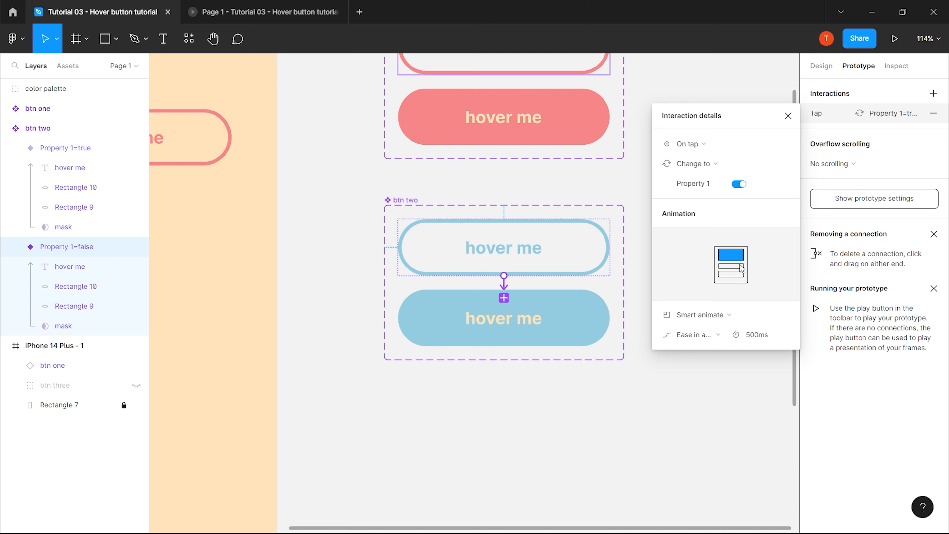
Set the btn two interaction's trigger to While hovering, with the Change to action and Ease in and out easing, and close its details.
{"action": "left_click", "coordinate": [706, 148]}
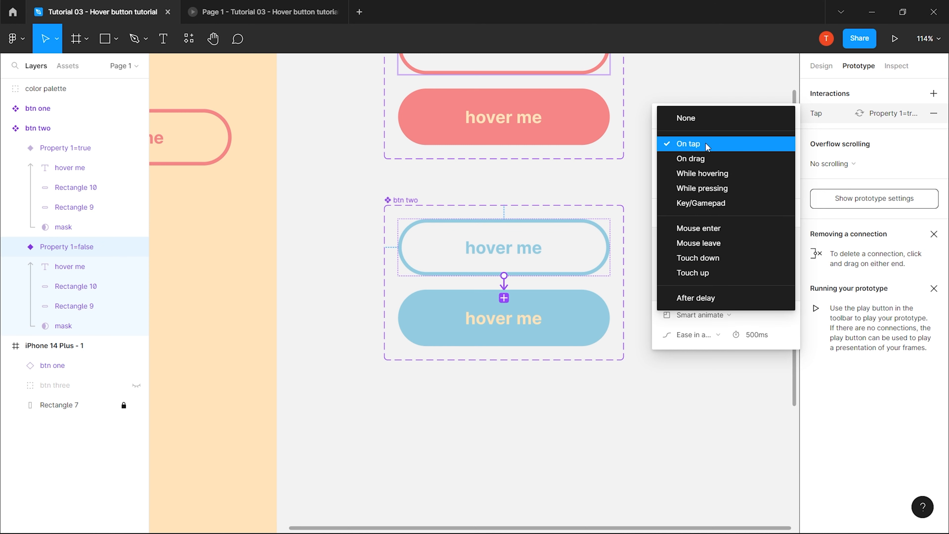
{"action": "left_click", "coordinate": [721, 173]}
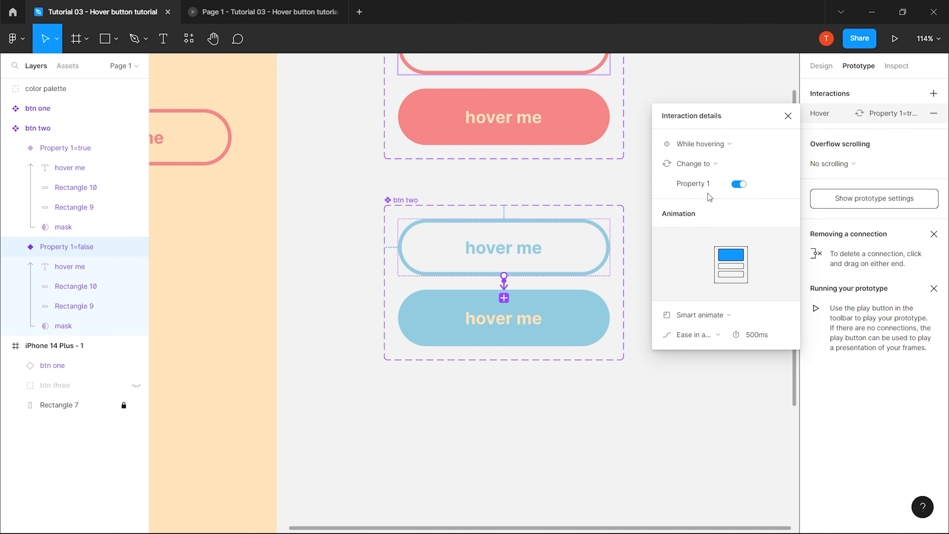
{"action": "left_click", "coordinate": [712, 165]}
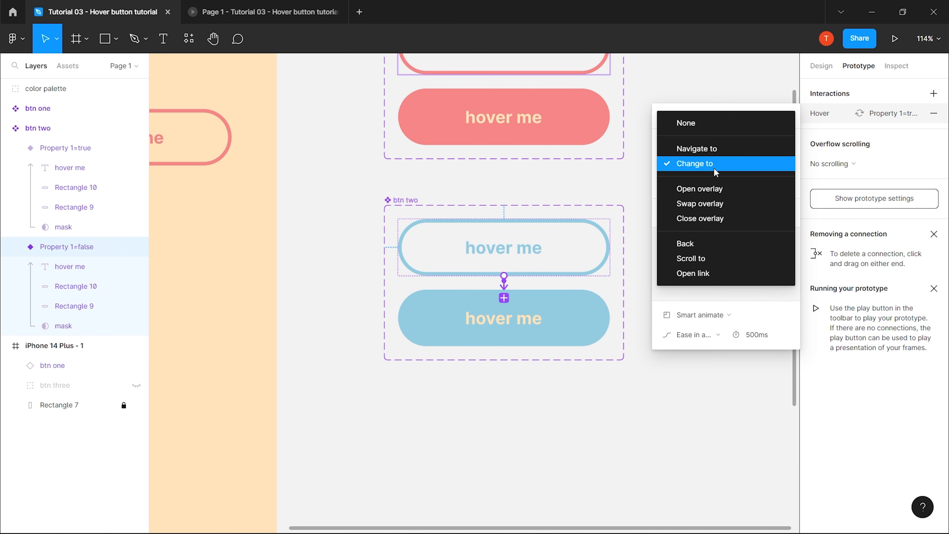
{"action": "left_click", "coordinate": [713, 168]}
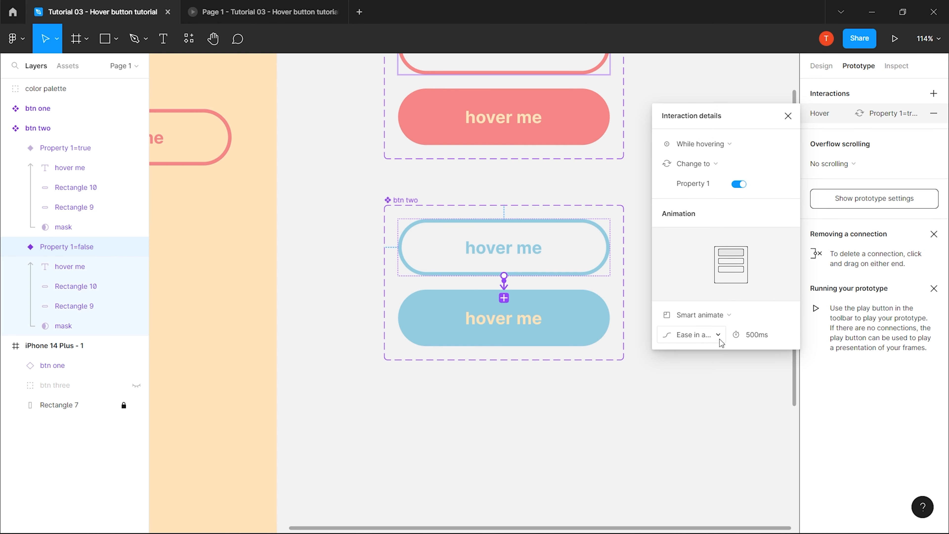
{"action": "left_click", "coordinate": [700, 338]}
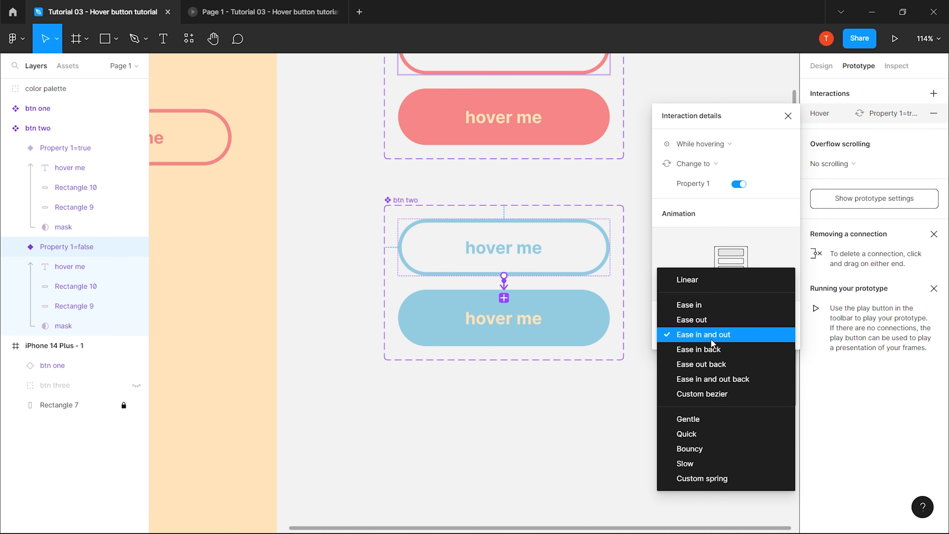
{"action": "left_click", "coordinate": [710, 339]}
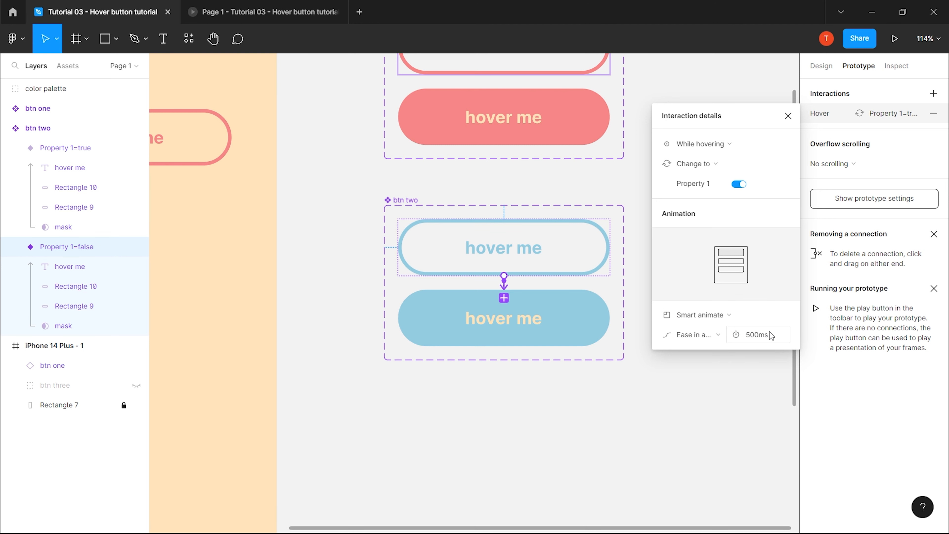
{"action": "left_click", "coordinate": [788, 116]}
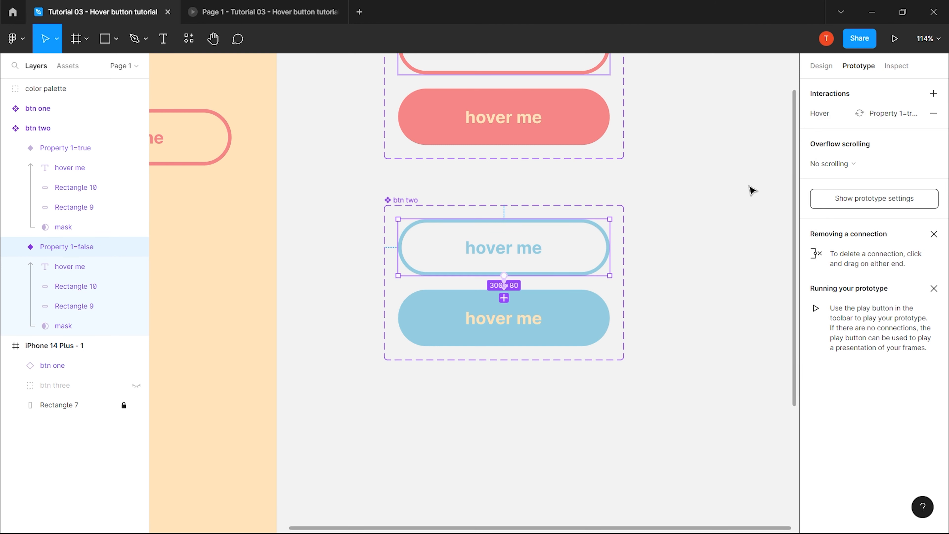
Place a btn two instance below btn one in the iPhone frame and preview its hover effect in the prototype.
{"action": "scroll", "coordinate": [699, 259], "scroll_direction": "down", "scroll_amount": 5, "text": "ctrl"}
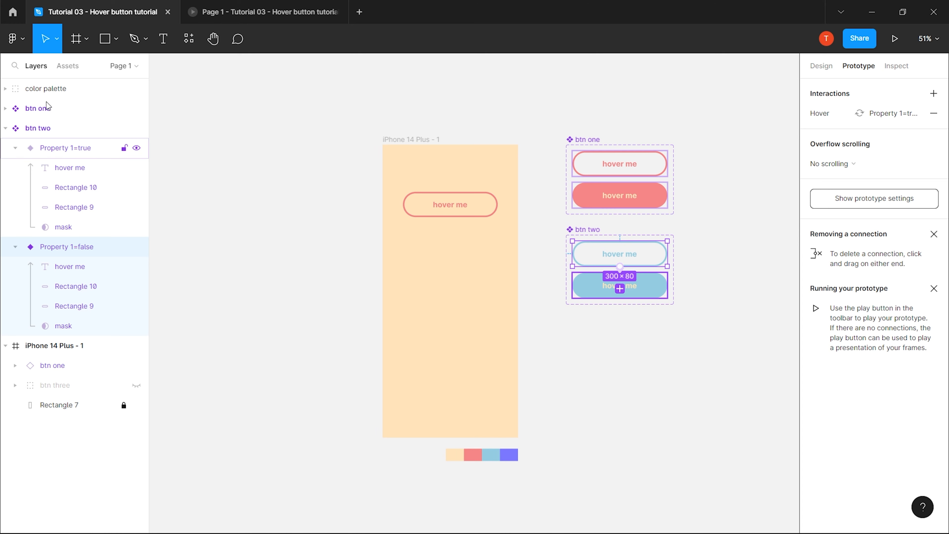
{"action": "left_click", "coordinate": [68, 67]}
{"action": "left_click_drag", "start_coordinate": [75, 190], "coordinate": [464, 296]}
{"action": "left_click", "coordinate": [625, 380]}
{"action": "left_click", "coordinate": [222, 15]}
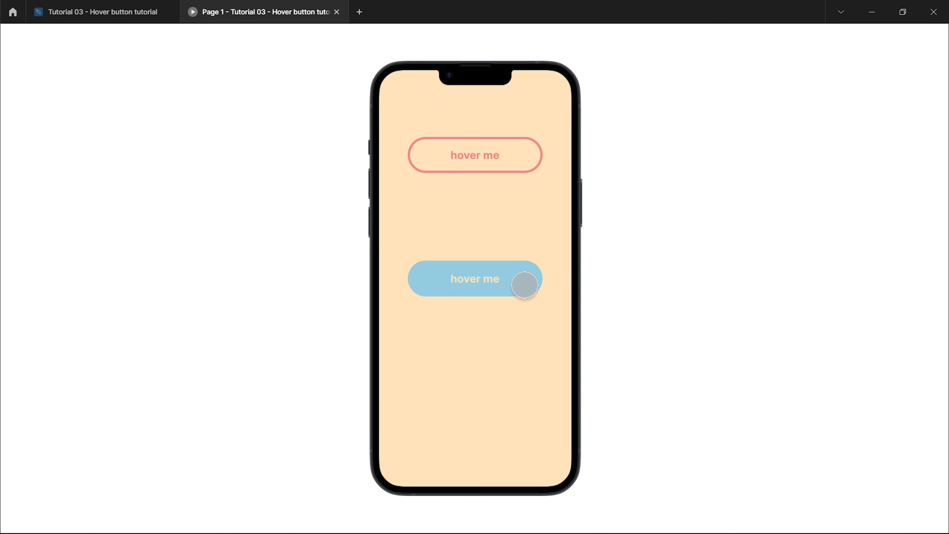
{"action": "left_click", "coordinate": [98, 12]}
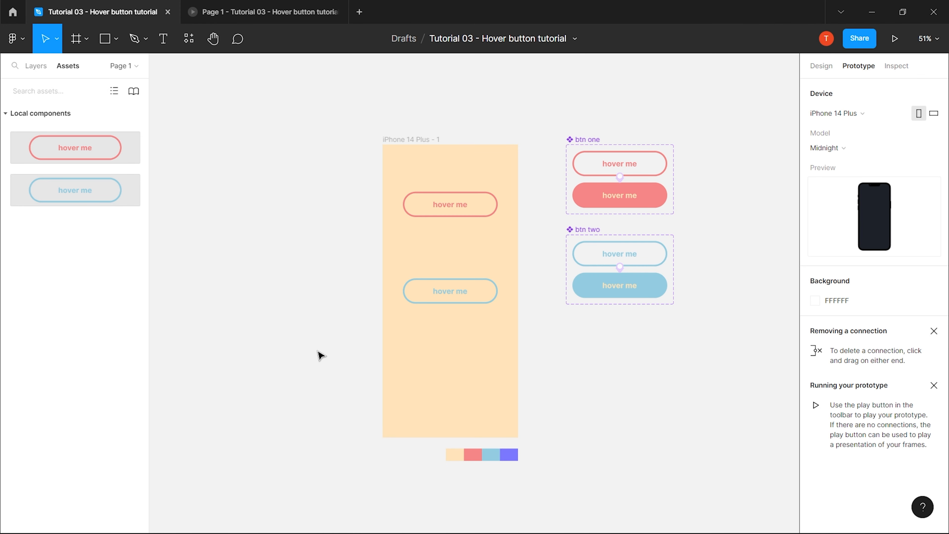
Collapse the btn two component set's layers and unhide the btn three group in the iPhone frame.
{"action": "left_click", "coordinate": [29, 65]}
{"action": "left_click", "coordinate": [15, 148]}
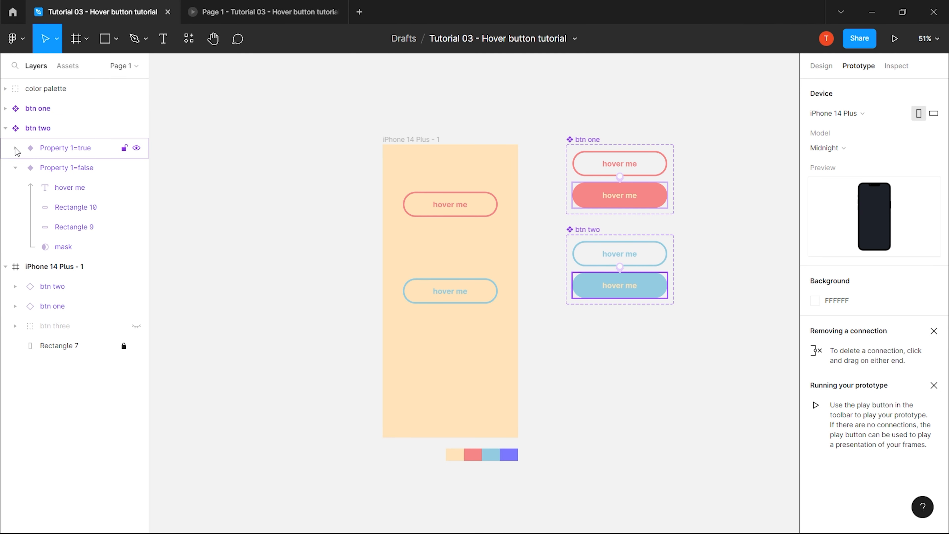
{"action": "left_click", "coordinate": [15, 167]}
{"action": "scroll", "coordinate": [538, 314], "scroll_direction": "up", "scroll_amount": 3}
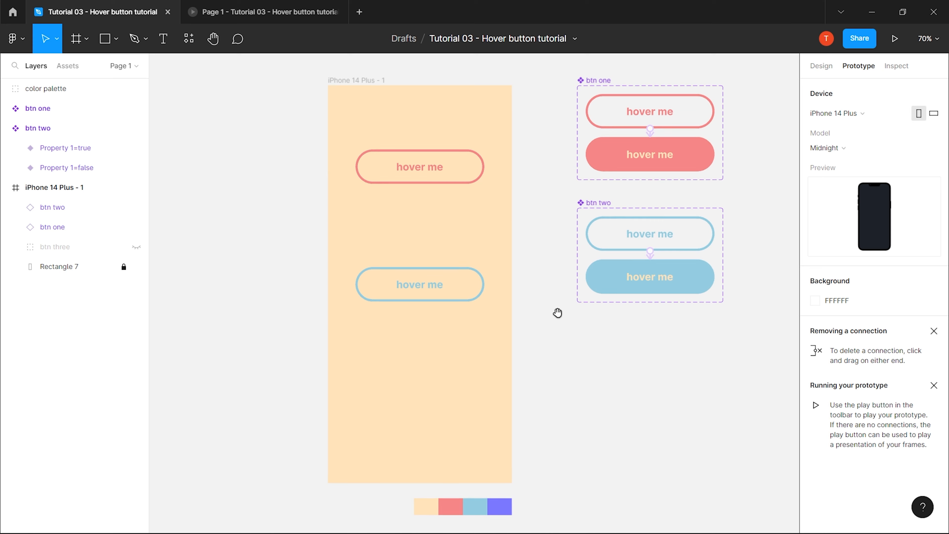
{"action": "left_click_drag", "start_coordinate": [557, 314], "coordinate": [506, 274]}
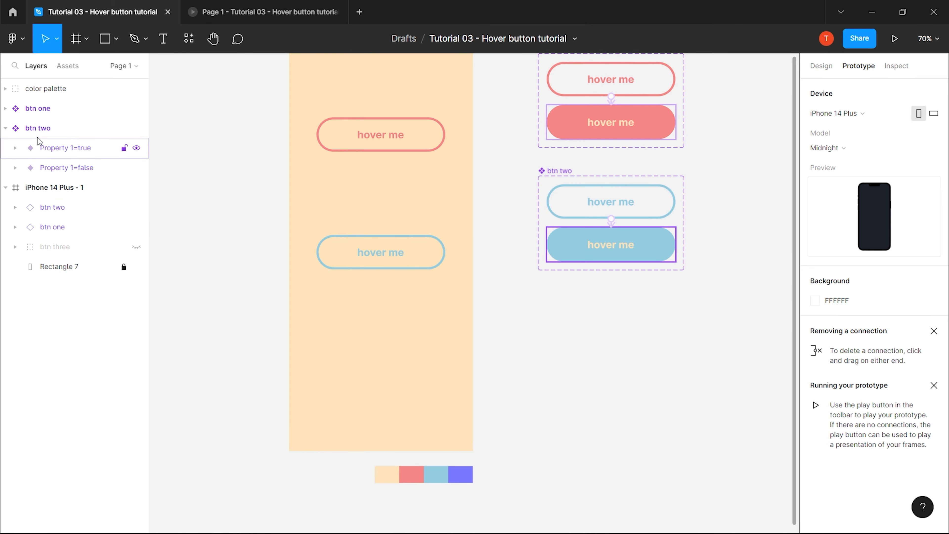
{"action": "left_click", "coordinate": [6, 127]}
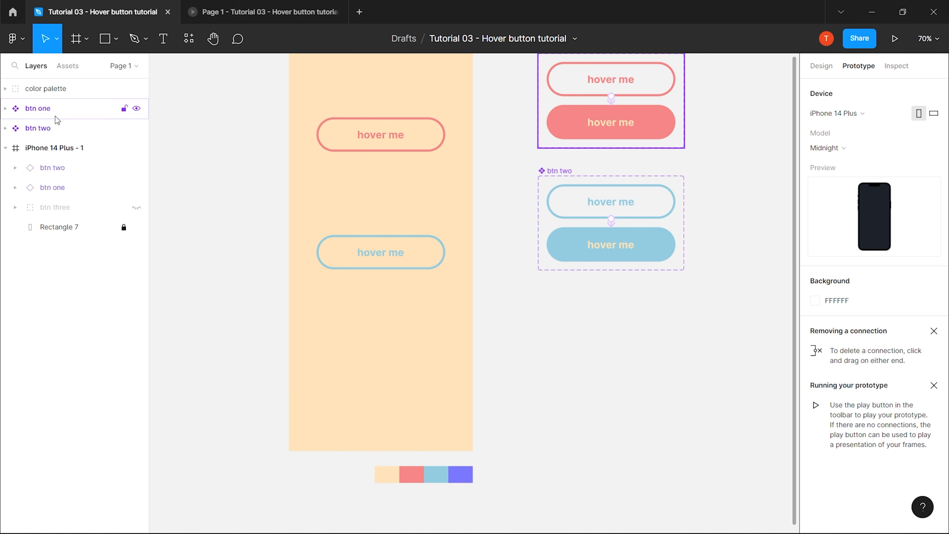
{"action": "left_click", "coordinate": [137, 207]}
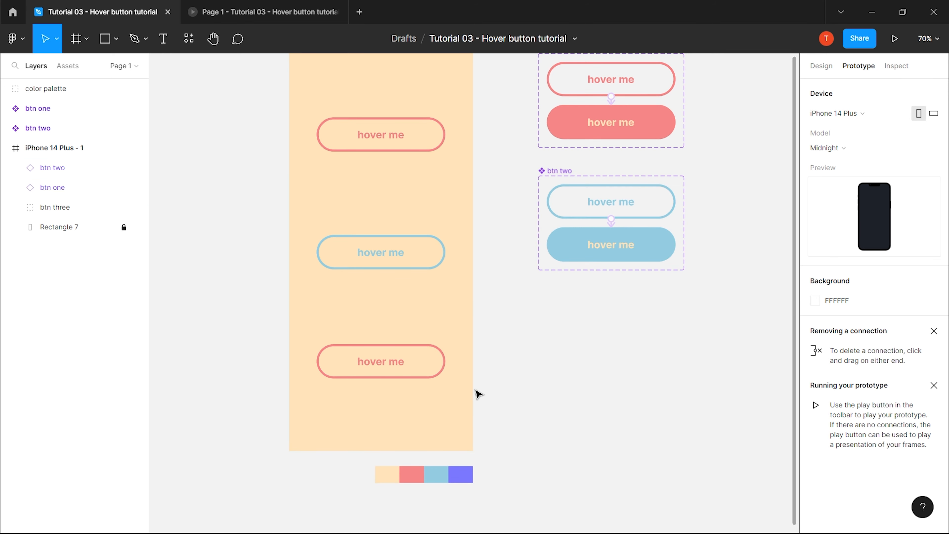
Apply the blue color style to btn three's "hover me" text.
{"action": "left_click", "coordinate": [15, 207]}
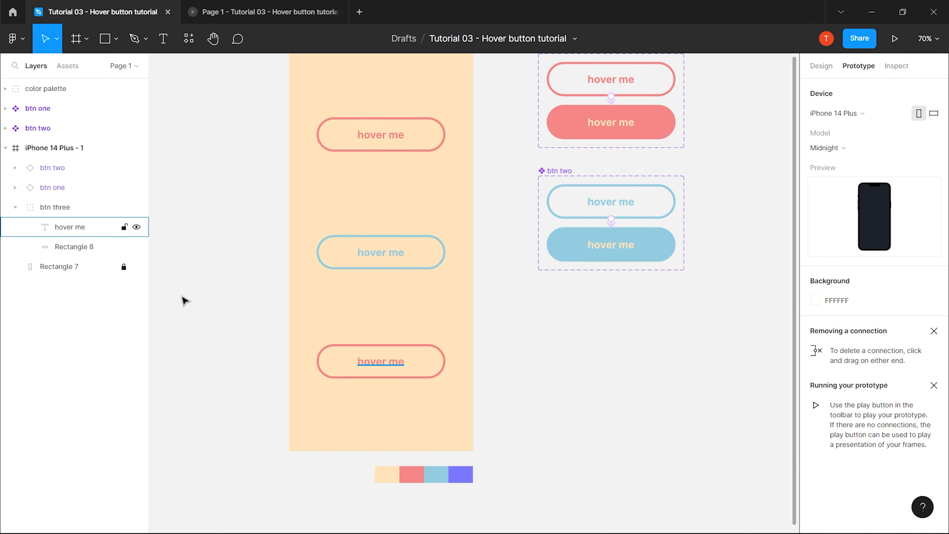
{"action": "scroll", "coordinate": [435, 382], "scroll_direction": "up", "scroll_amount": 5}
{"action": "left_click", "coordinate": [384, 319]}
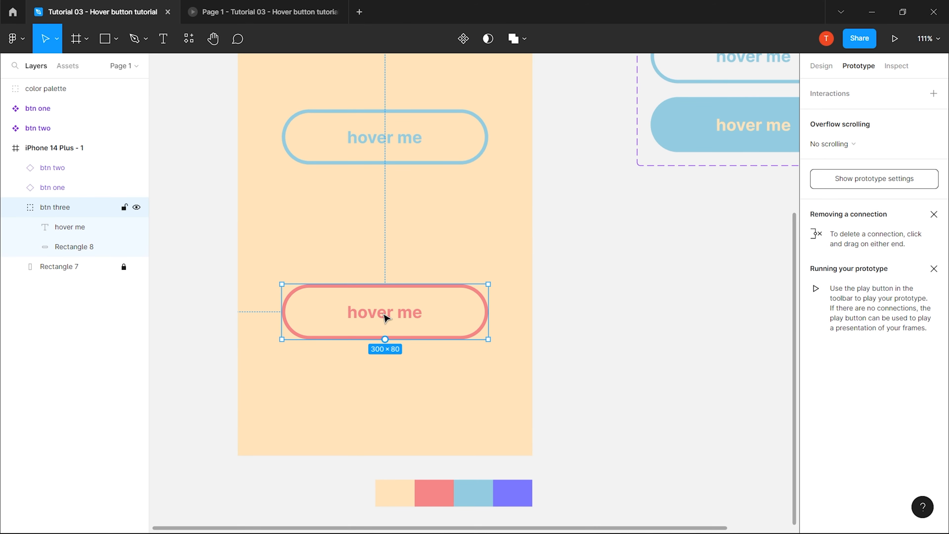
{"action": "double_click", "coordinate": [401, 317]}
{"action": "left_click", "coordinate": [816, 67]}
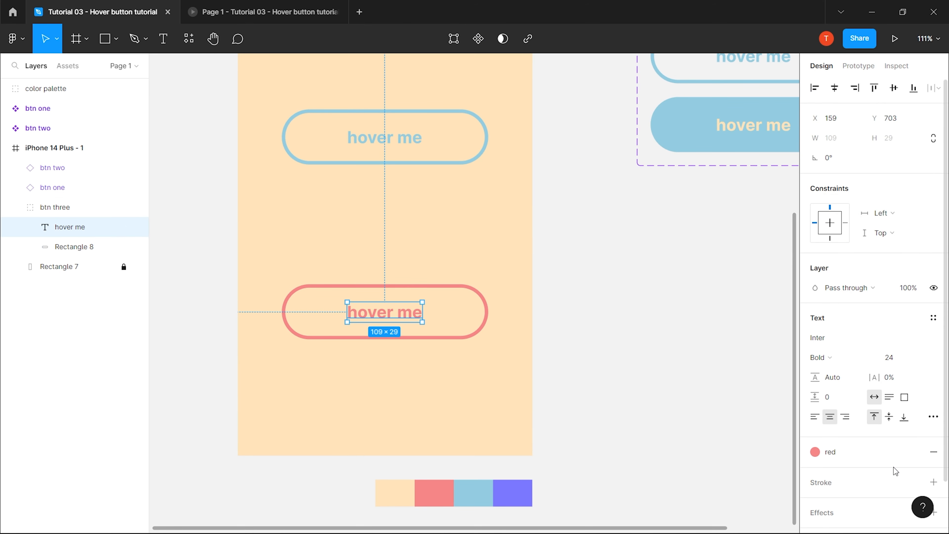
{"action": "left_click", "coordinate": [912, 452]}
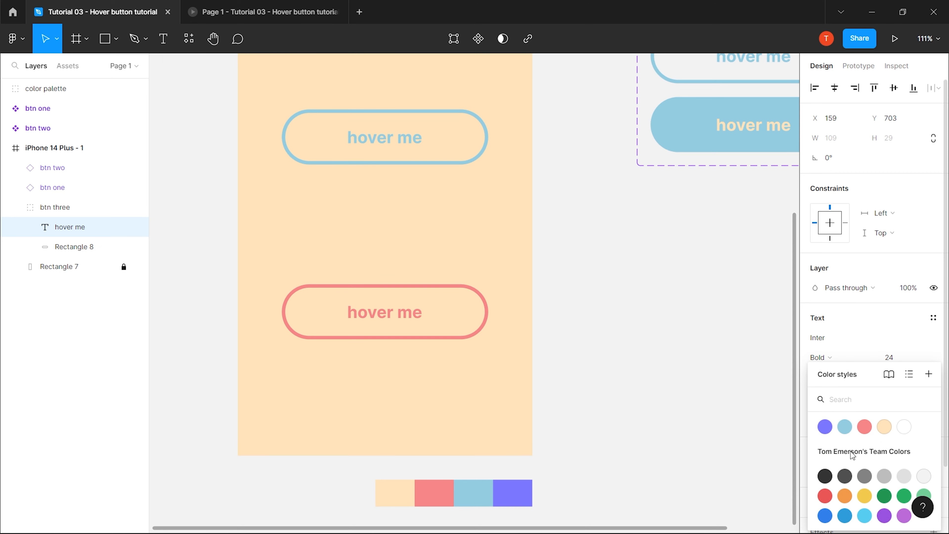
{"action": "left_click", "coordinate": [825, 427]}
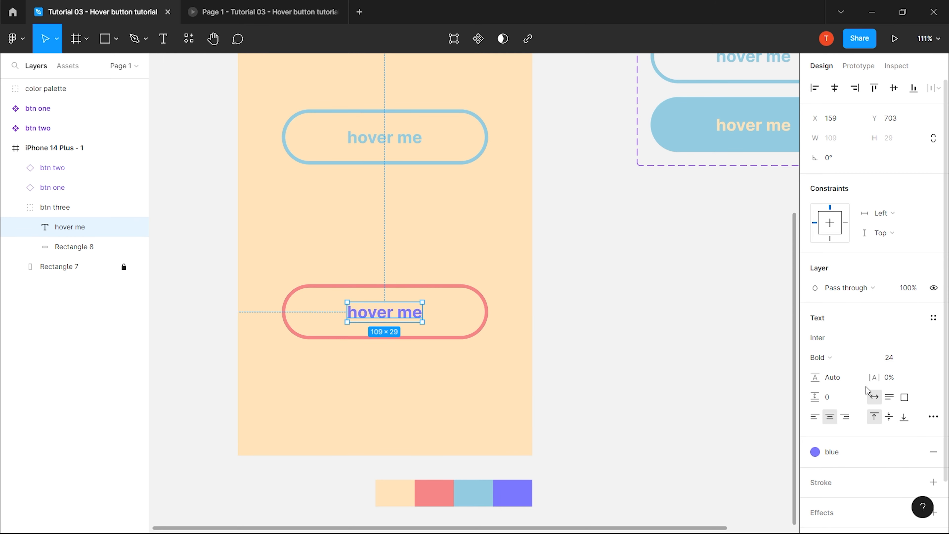
Apply the blue color style to the stroke of btn three's Rectangle 8.
{"action": "left_click", "coordinate": [482, 335]}
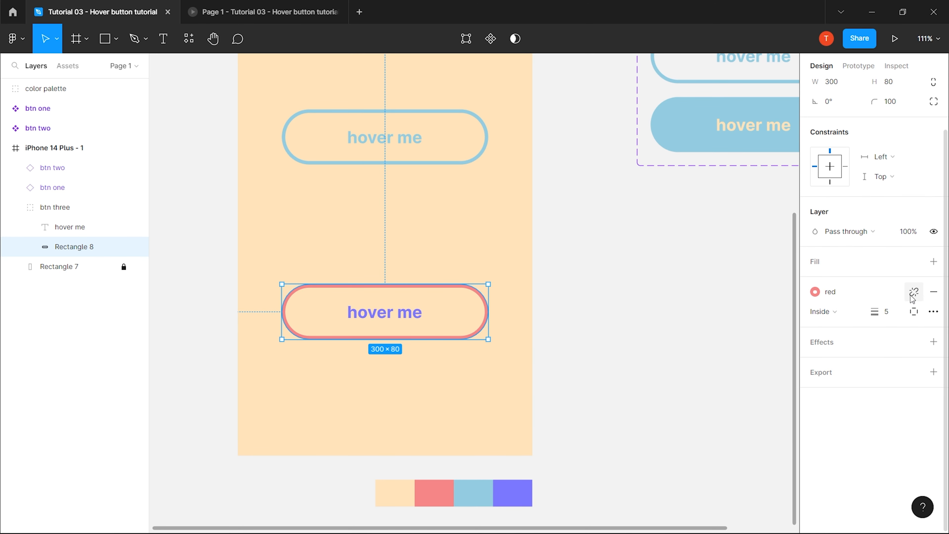
{"action": "left_click", "coordinate": [913, 293]}
{"action": "left_click", "coordinate": [914, 292]}
{"action": "left_click", "coordinate": [825, 367]}
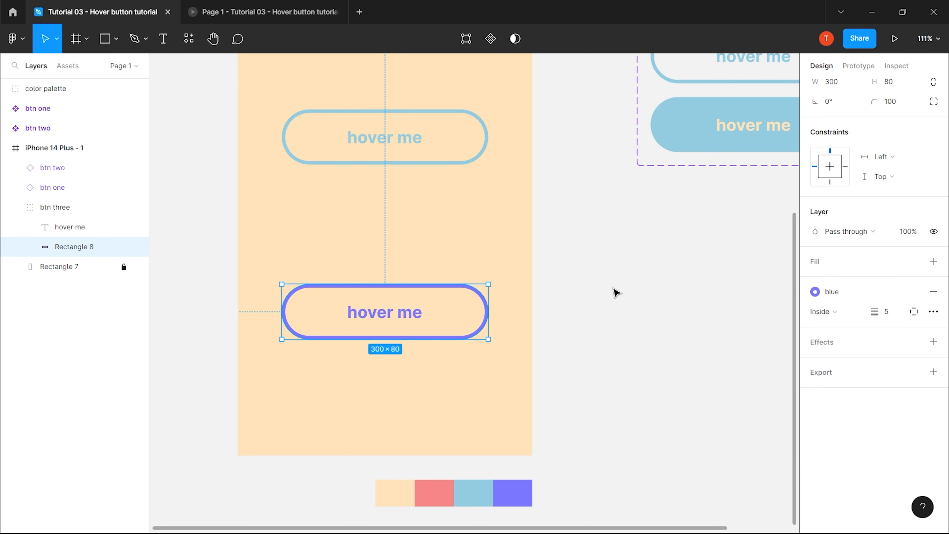
{"action": "scroll", "coordinate": [615, 290], "scroll_direction": "down", "scroll_amount": 5}
{"action": "scroll", "coordinate": [608, 299], "scroll_direction": "up", "scroll_amount": 2}
{"action": "scroll", "coordinate": [543, 327], "scroll_direction": "up", "scroll_amount": 3}
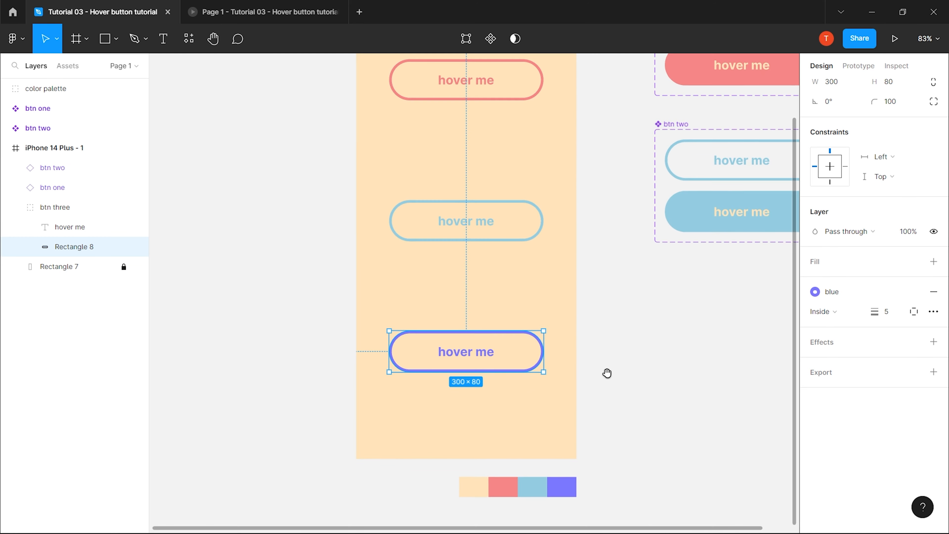
{"action": "left_click_drag", "start_coordinate": [608, 373], "coordinate": [608, 337]}
{"action": "left_click_drag", "start_coordinate": [557, 381], "coordinate": [549, 434]}
{"action": "scroll", "coordinate": [536, 286], "scroll_direction": "down", "scroll_amount": 3}
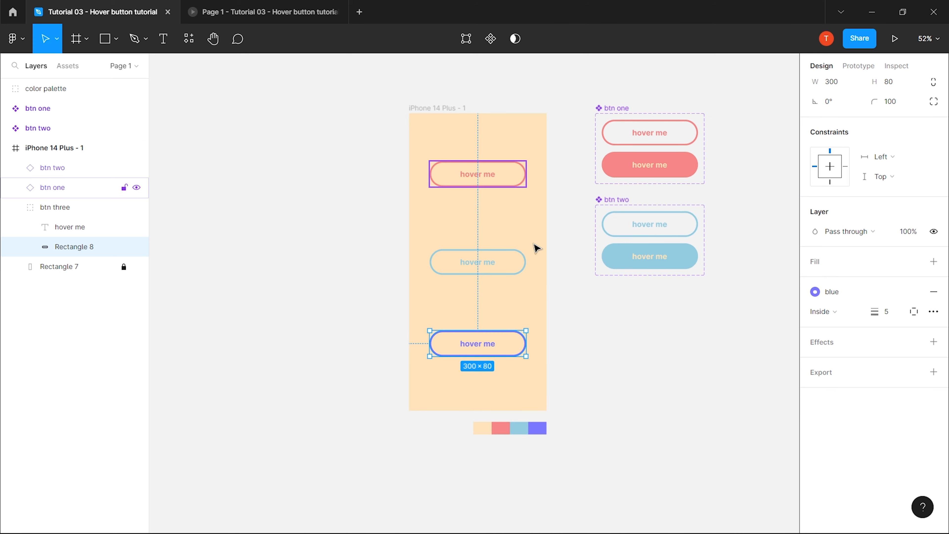
{"action": "scroll", "coordinate": [515, 316], "scroll_direction": "down", "scroll_amount": 2}
Duplicate Rectangle 8 inside the btn three group and rename the original rectangle as mask.
{"action": "scroll", "coordinate": [515, 316], "scroll_direction": "up", "scroll_amount": 4}
{"action": "mouse_move", "coordinate": [611, 309]}
{"action": "left_mouse_down"}
{"action": "mouse_move", "coordinate": [612, 297]}
{"action": "mouse_move", "coordinate": [612, 316]}
{"action": "left_mouse_up"}
{"action": "left_click_drag", "start_coordinate": [705, 317], "coordinate": [724, 268]}
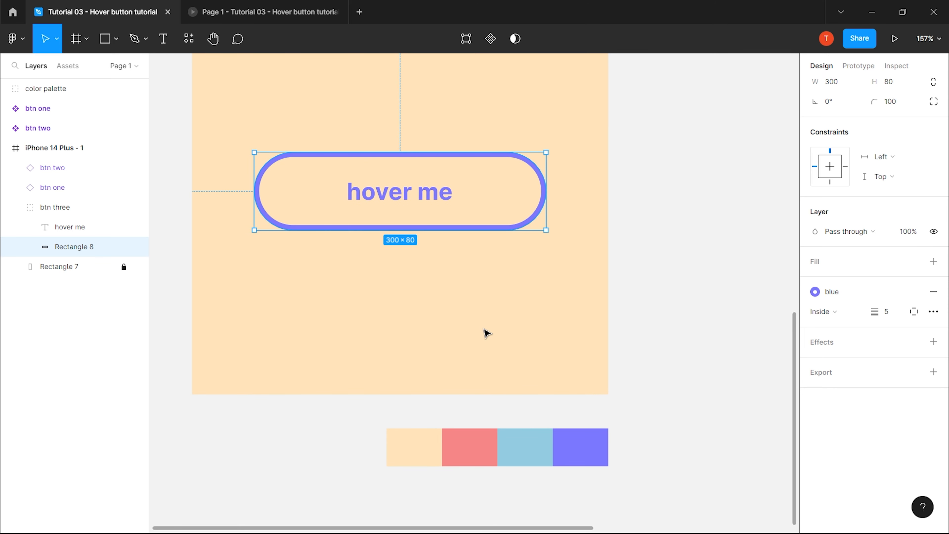
{"action": "key", "text": "ctrl+d"}
{"action": "double_click", "coordinate": [74, 266]}
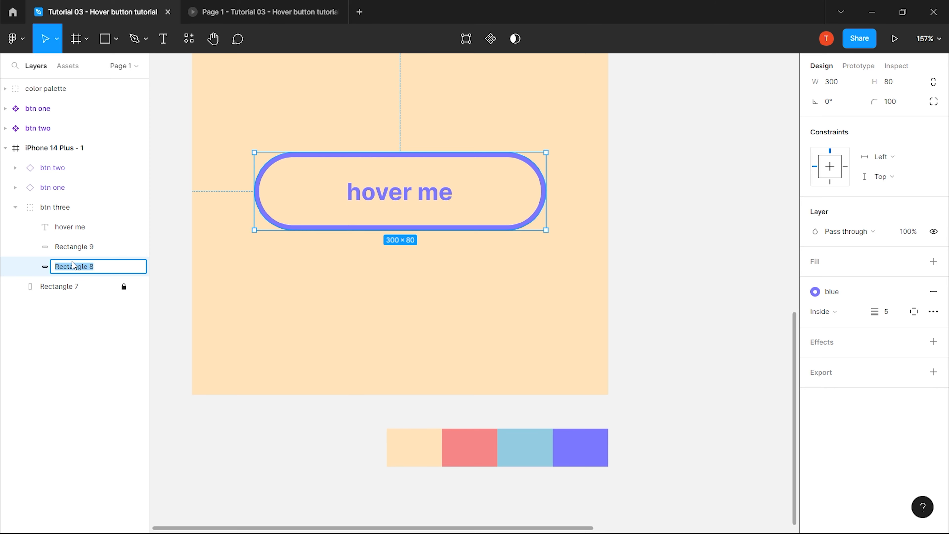
{"action": "type", "text": "mask"}
{"action": "key", "text": "Return"}
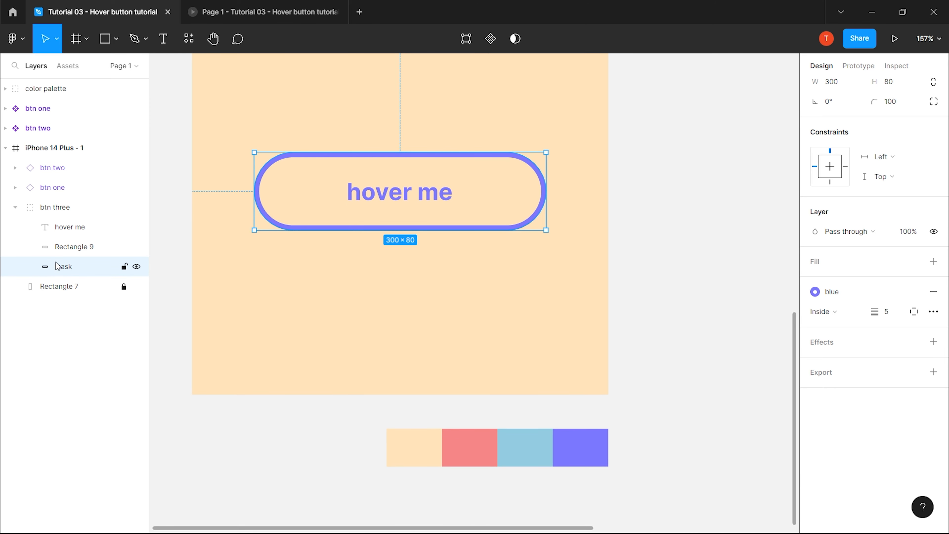
Detach the mask's stroke style, fill the mask with the blue color style and hide its layer.
{"action": "left_click", "coordinate": [914, 291]}
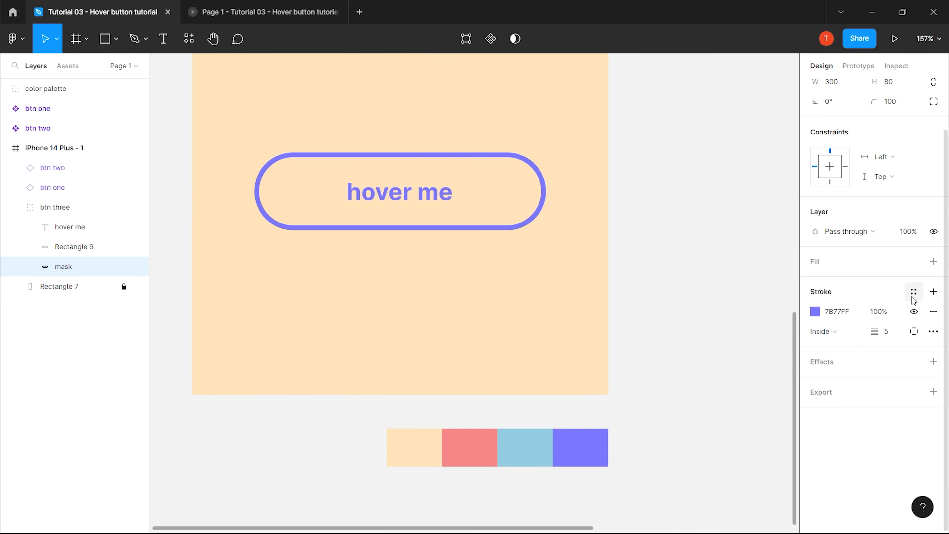
{"action": "left_click", "coordinate": [914, 263]}
{"action": "left_click", "coordinate": [825, 336]}
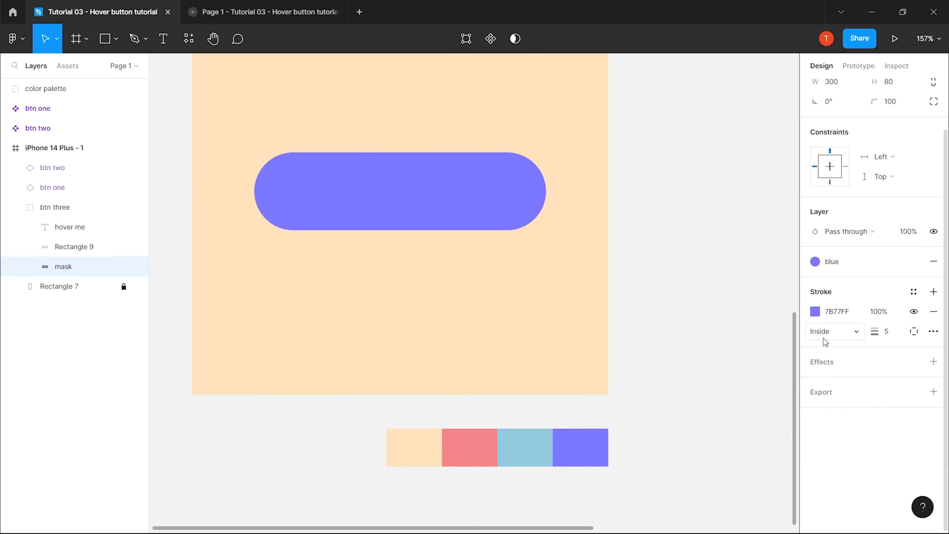
{"action": "left_click", "coordinate": [137, 267]}
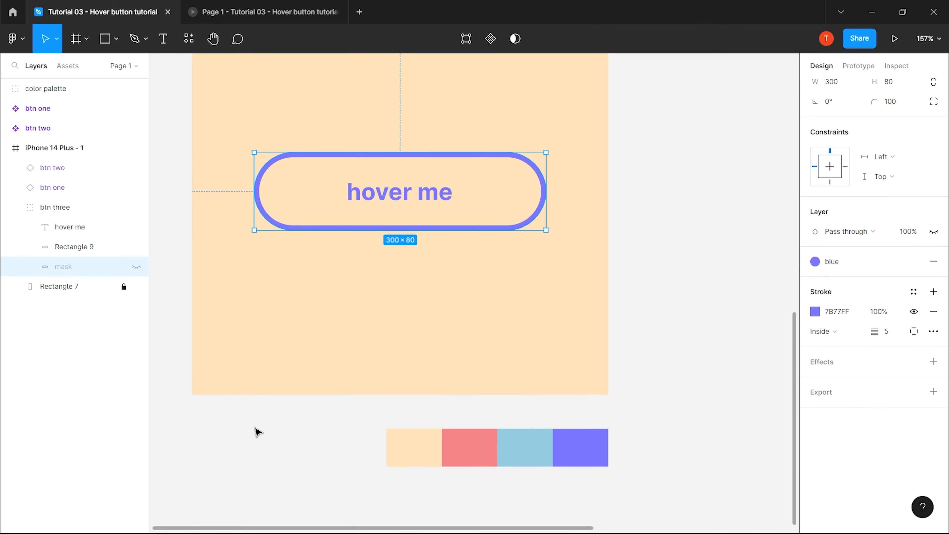
Draw a closed vector shape with a two-crest wavy upper edge below btn three, about 326 × 106, using the Pen tool.
{"action": "left_click", "coordinate": [133, 39]}
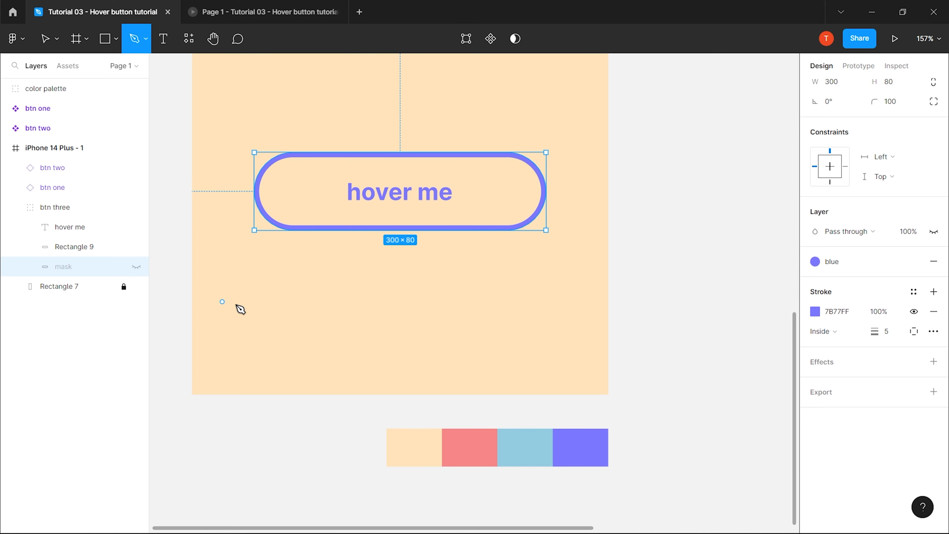
{"action": "left_click", "coordinate": [256, 304]}
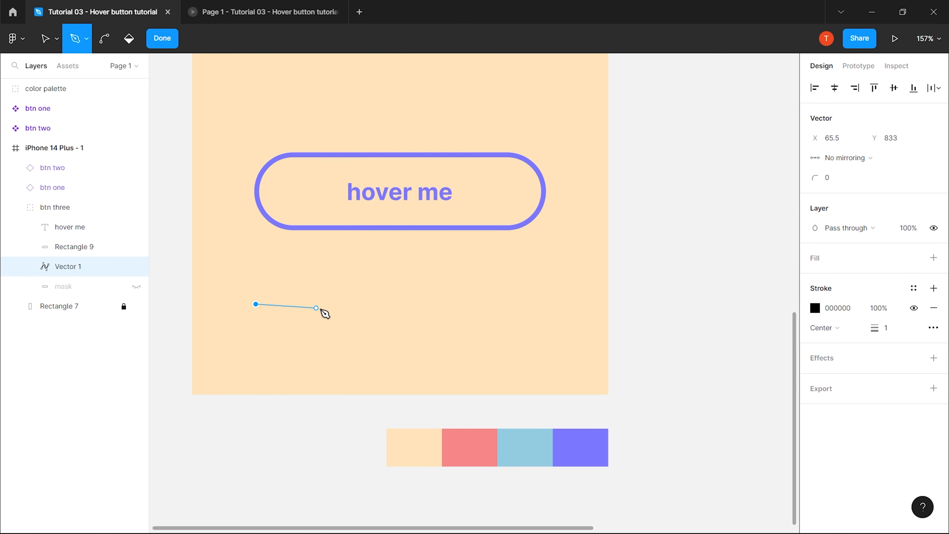
{"action": "left_click_drag", "start_coordinate": [327, 304], "coordinate": [365, 342]}
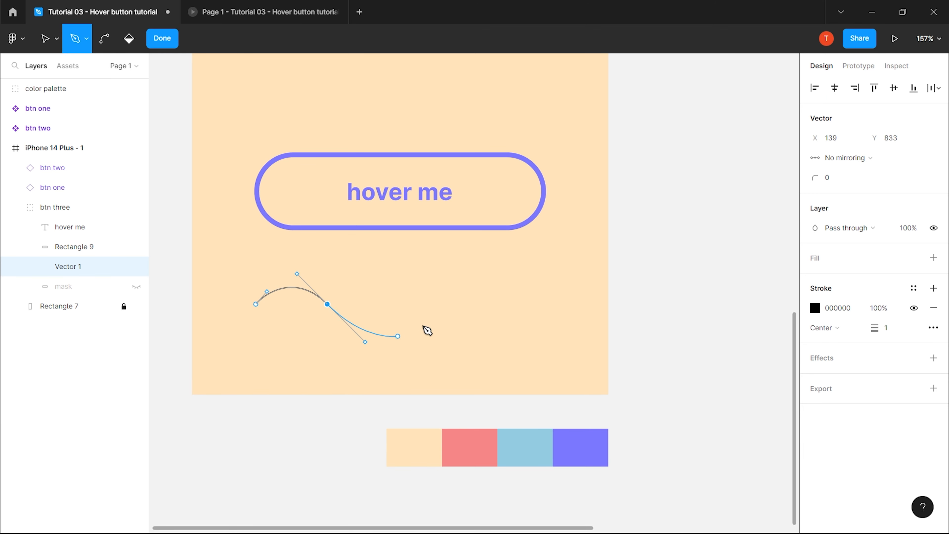
{"action": "left_click", "coordinate": [410, 304]}
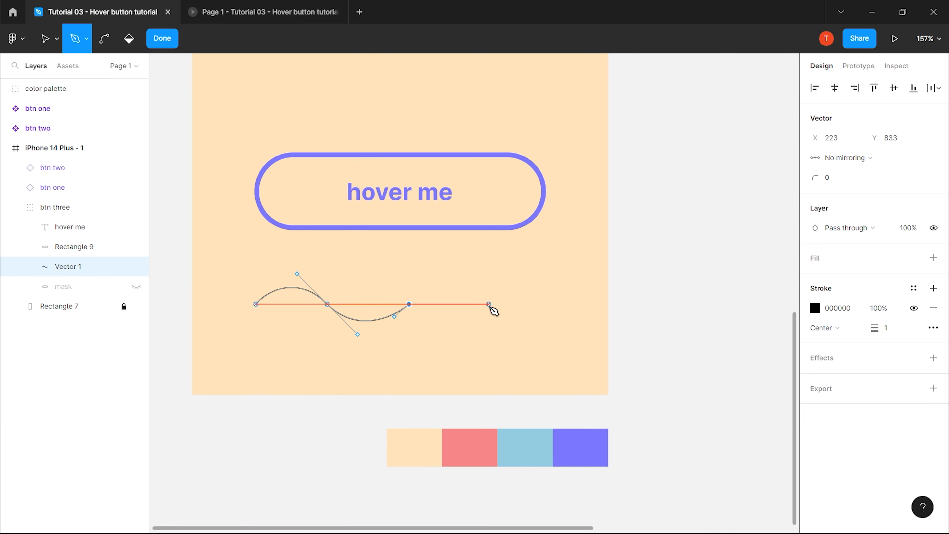
{"action": "left_click_drag", "start_coordinate": [489, 304], "coordinate": [527, 338]}
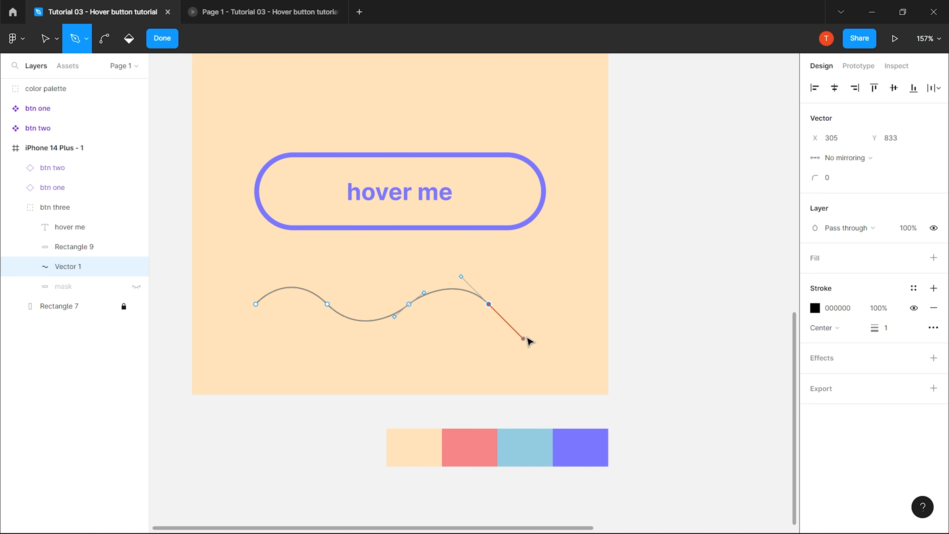
{"action": "left_click", "coordinate": [573, 305]}
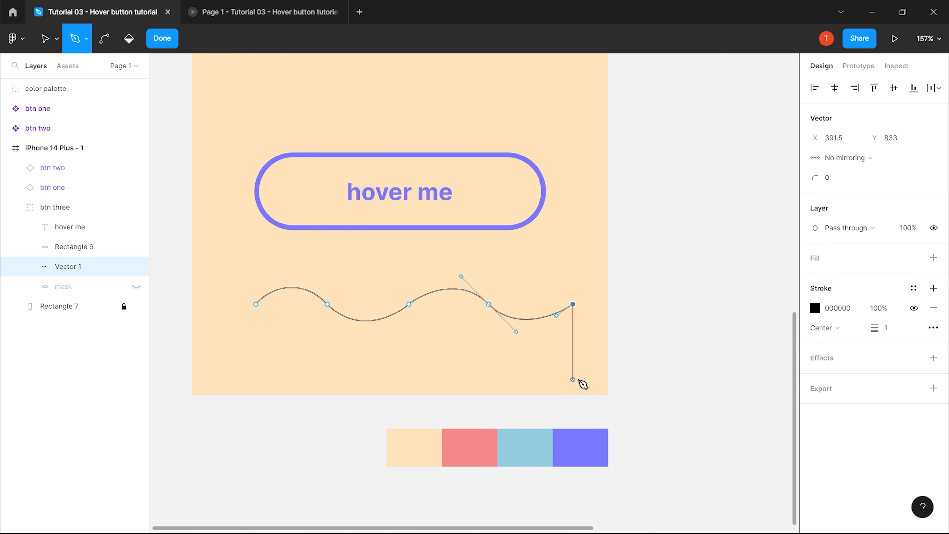
{"action": "left_click", "coordinate": [581, 393], "text": "shift"}
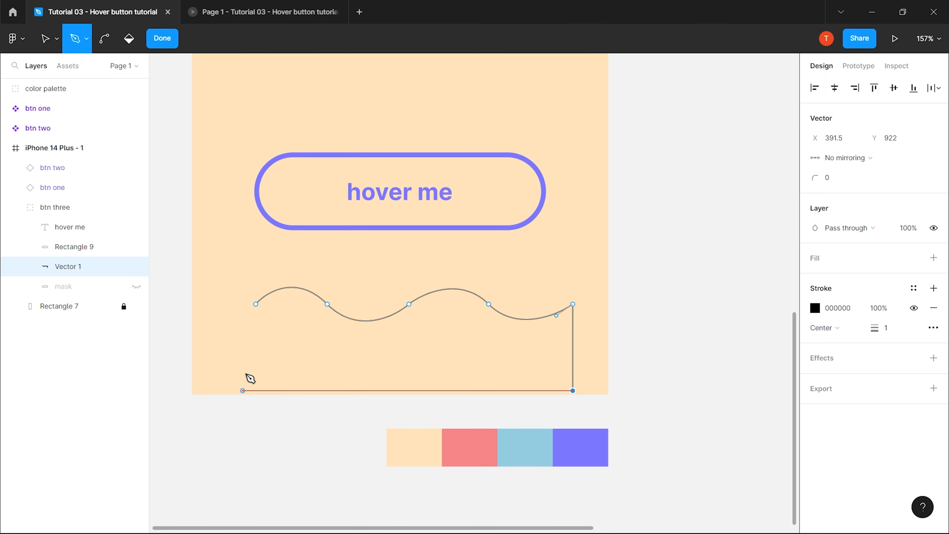
{"action": "left_click", "coordinate": [257, 390]}
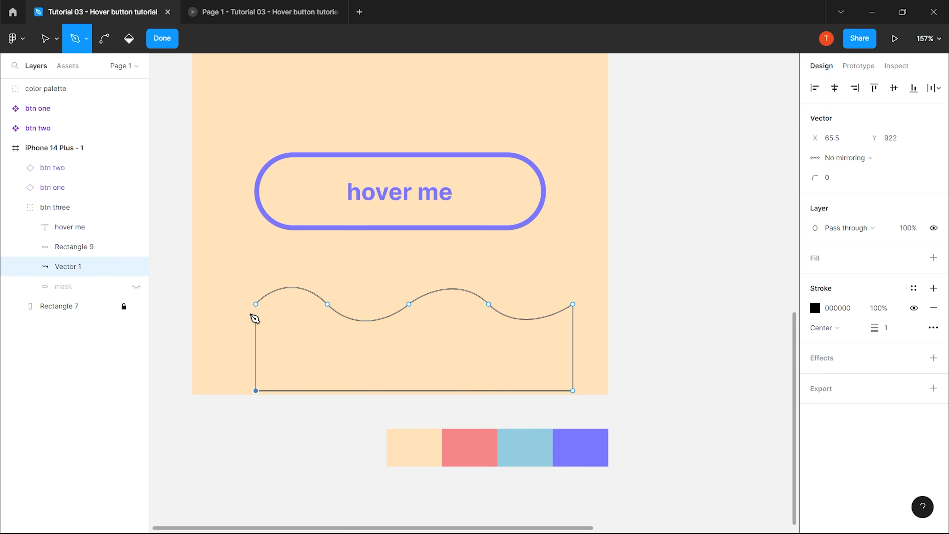
{"action": "left_click", "coordinate": [256, 304]}
{"action": "key", "text": "v"}
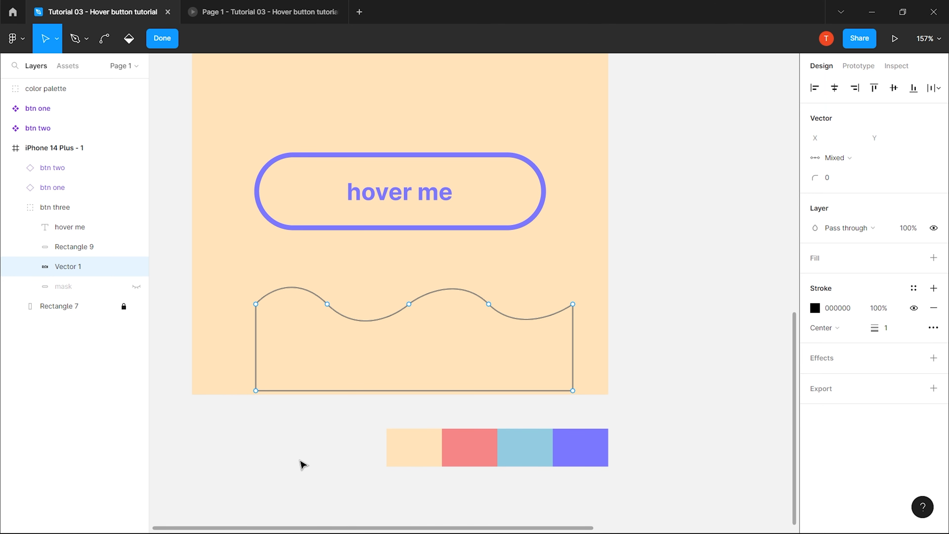
{"action": "key", "text": "Escape"}
{"action": "scroll", "coordinate": [387, 344], "scroll_direction": "down", "scroll_amount": 5}
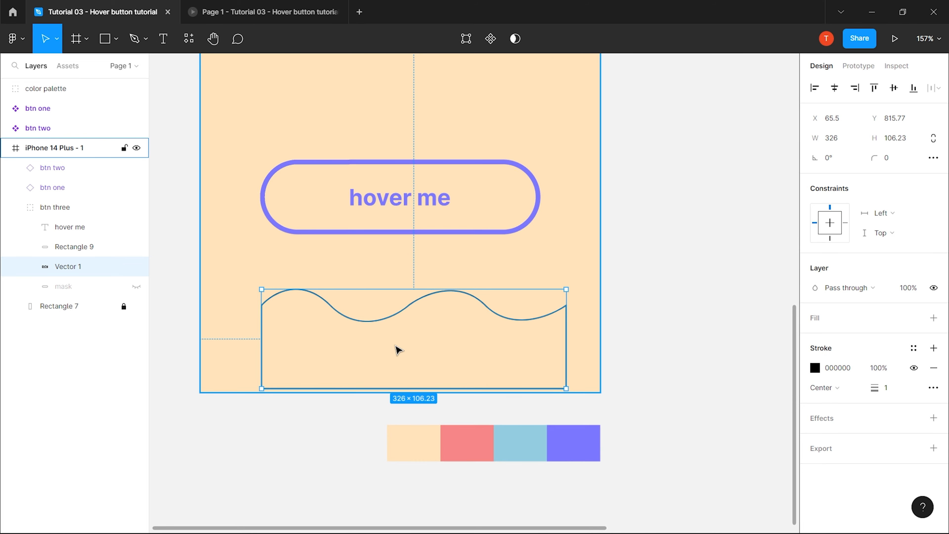
{"action": "left_click", "coordinate": [913, 348]}
{"action": "left_click", "coordinate": [824, 422]}
{"action": "scroll", "coordinate": [392, 262], "scroll_direction": "up", "scroll_amount": 3}
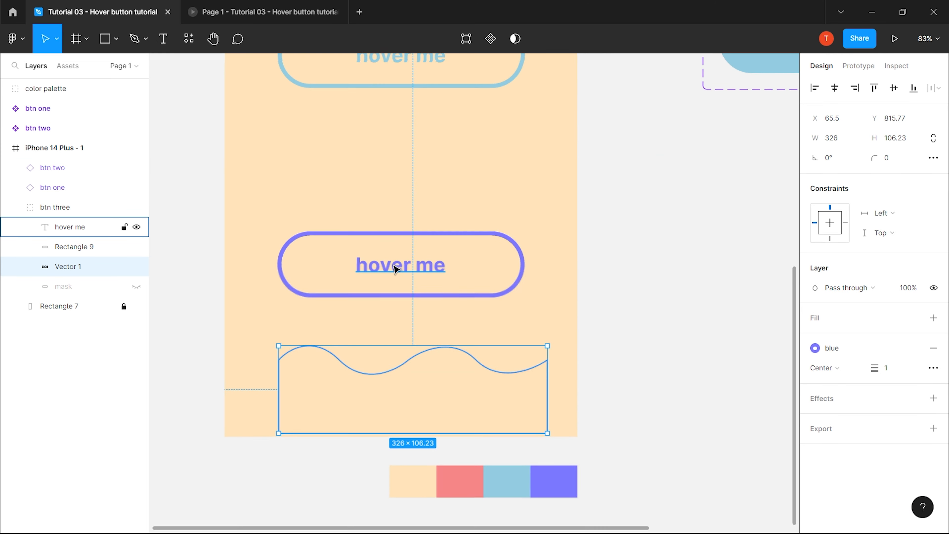
{"action": "left_click", "coordinate": [914, 348]}
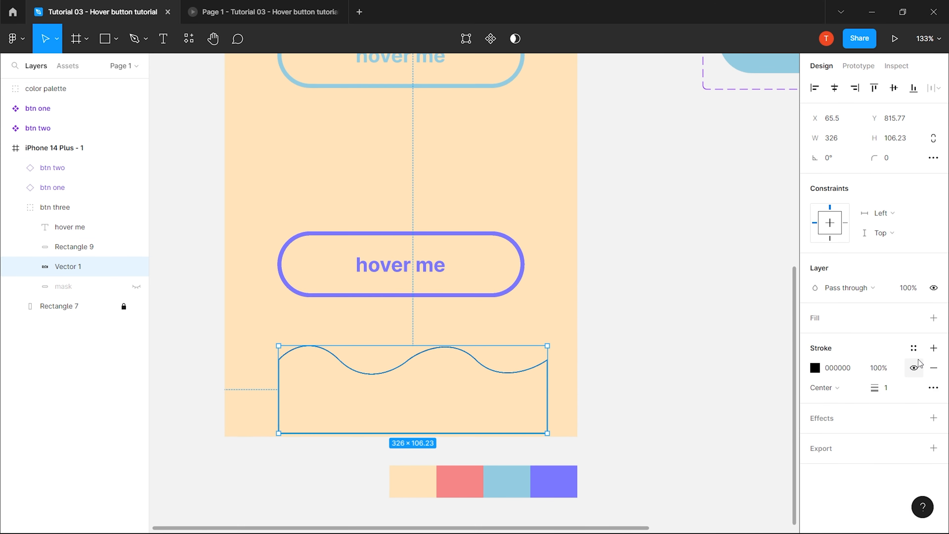
Remove the wave shape's stroke and fill it with the blue color style.
{"action": "left_click", "coordinate": [933, 368]}
{"action": "left_click", "coordinate": [915, 318]}
{"action": "left_click", "coordinate": [827, 398]}
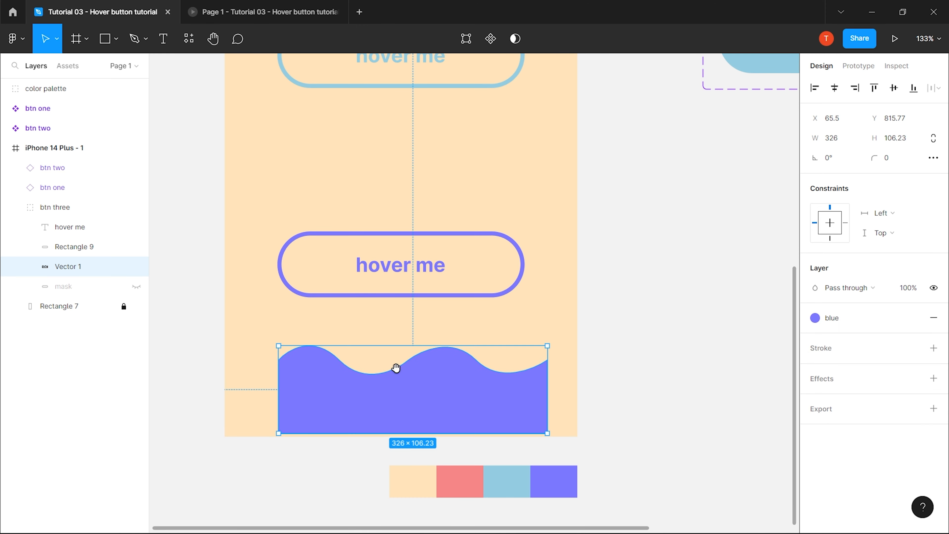
Center the wave shape beneath btn three and scale it up from its center to about 521 × 170.
{"action": "left_click_drag", "start_coordinate": [396, 369], "coordinate": [400, 343]}
{"action": "left_click_drag", "start_coordinate": [432, 379], "coordinate": [420, 342]}
{"action": "scroll", "coordinate": [458, 300], "scroll_direction": "down", "scroll_amount": 4}
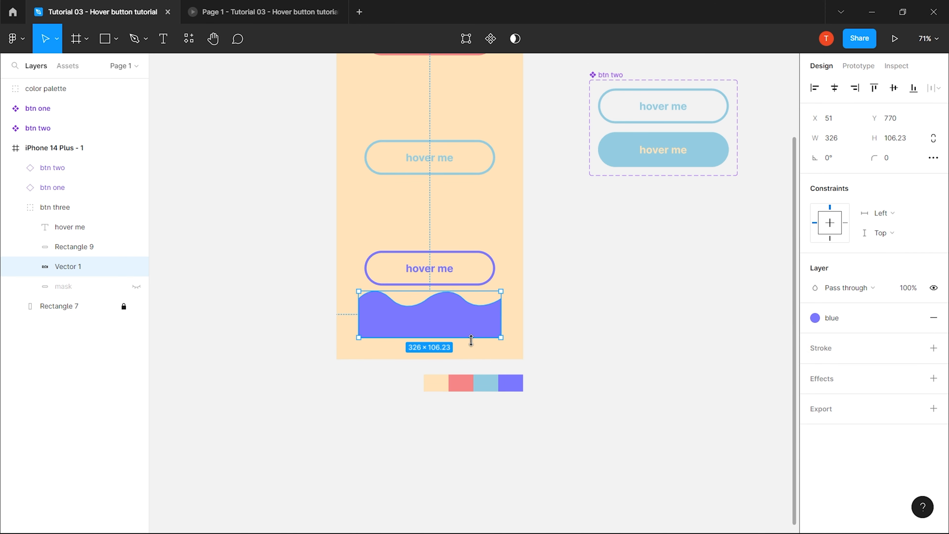
{"action": "key", "text": "k"}
{"action": "left_click_drag", "start_coordinate": [501, 336], "coordinate": [543, 360]}
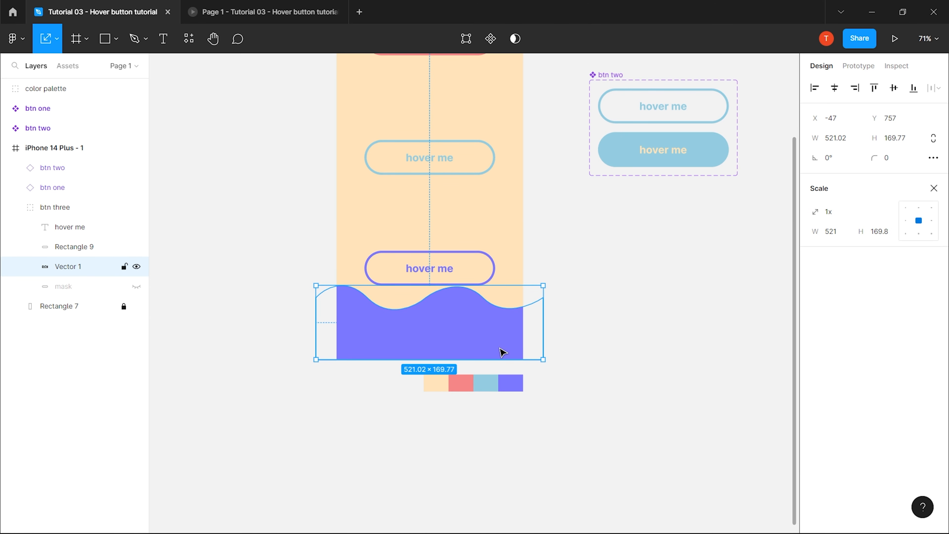
{"action": "key", "text": "v"}
Enlarge the wave shape to about 609 × 198, with its crest slightly overlapping btn three's lower edge.
{"action": "scroll", "coordinate": [482, 277], "scroll_direction": "up", "scroll_amount": 3}
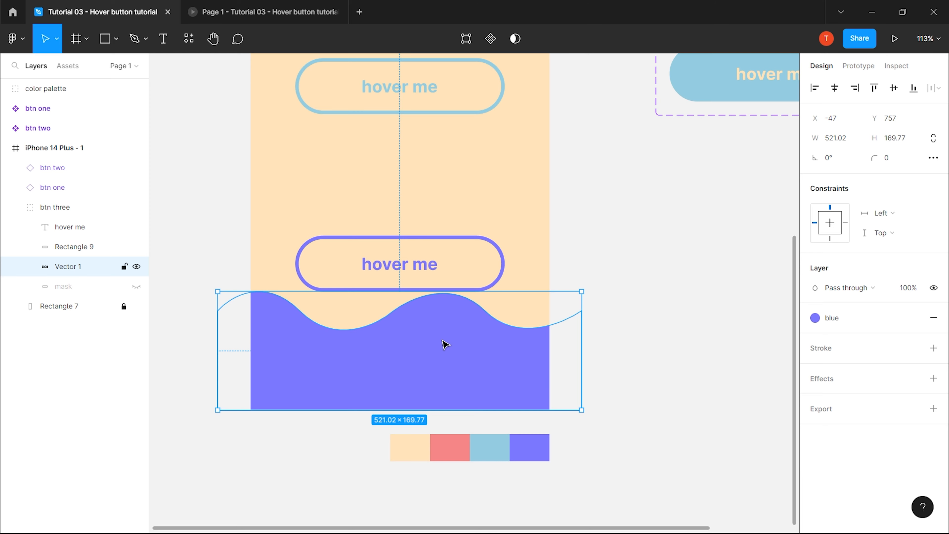
{"action": "mouse_move", "coordinate": [445, 344]}
{"action": "left_mouse_down"}
{"action": "mouse_move", "coordinate": [452, 240]}
{"action": "mouse_move", "coordinate": [450, 354]}
{"action": "mouse_move", "coordinate": [454, 343]}
{"action": "left_mouse_up"}
{"action": "left_click_drag", "start_coordinate": [223, 376], "coordinate": [192, 370]}
{"action": "left_click", "coordinate": [765, 372]}
{"action": "left_click_drag", "start_coordinate": [765, 371], "coordinate": [782, 360]}
Unhide the mask layer and use it as a mask over Vector 1, Rectangle 9 and the "hover me" text.
{"action": "left_click", "coordinate": [74, 271]}
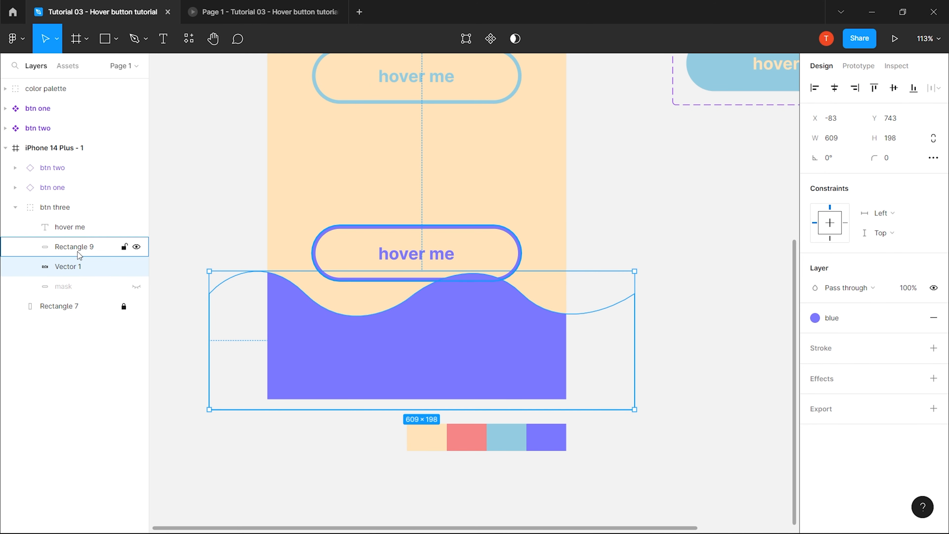
{"action": "left_click", "coordinate": [77, 287]}
{"action": "left_click", "coordinate": [136, 287]}
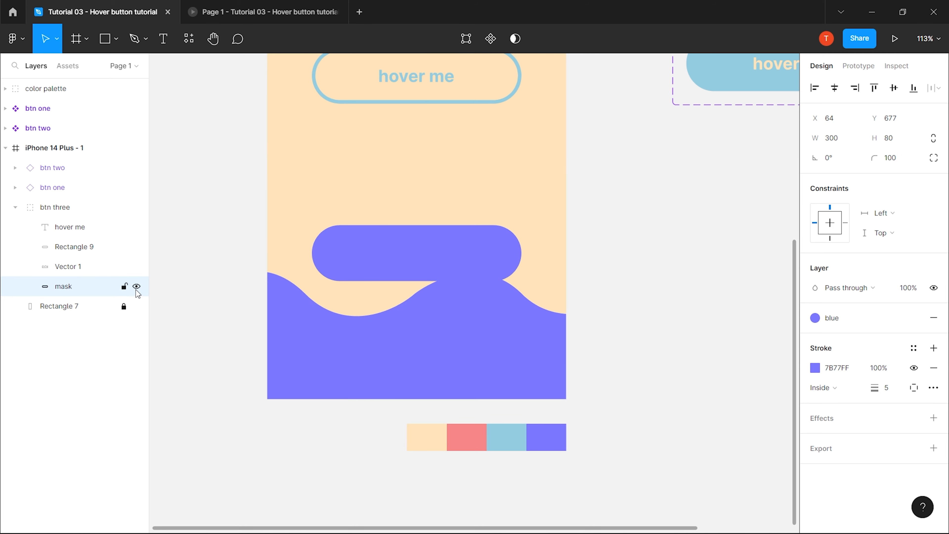
{"action": "left_click", "coordinate": [79, 227], "text": "shift"}
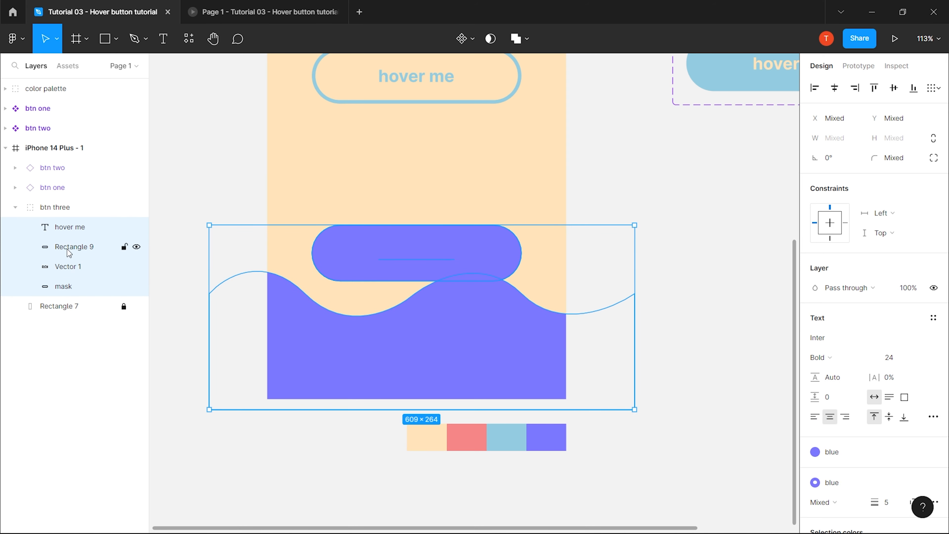
{"action": "right_click", "coordinate": [80, 287]}
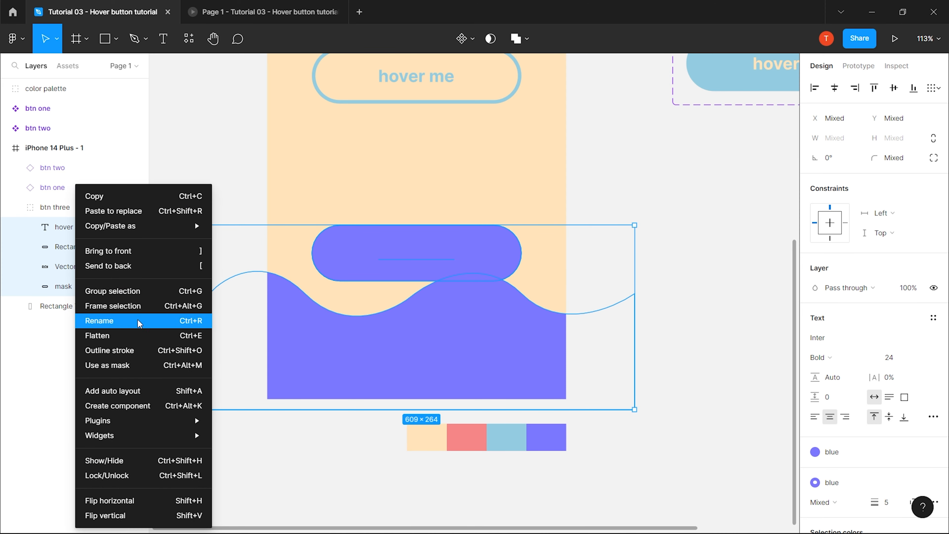
{"action": "left_click", "coordinate": [149, 370]}
Move the Vector 1 wave down until it lies just below the masked button's outline.
{"action": "left_click", "coordinate": [82, 270]}
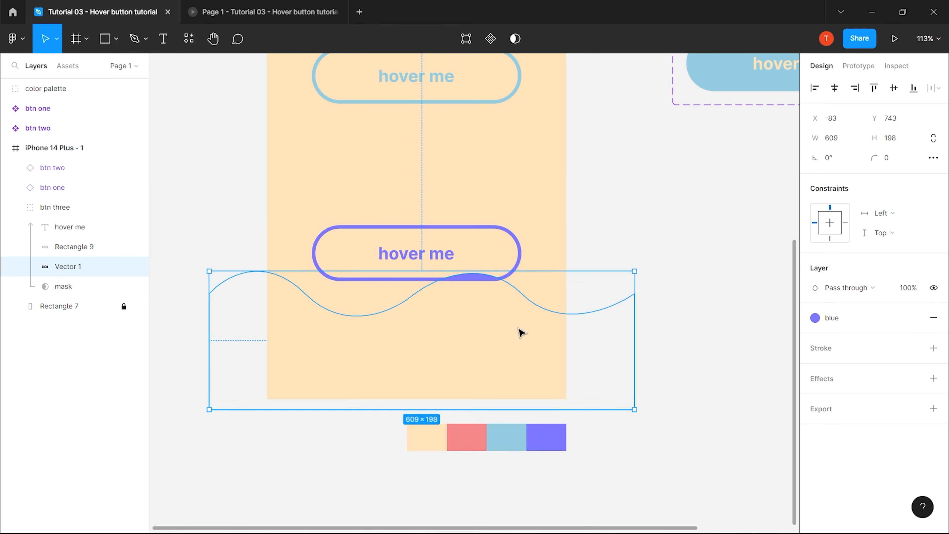
{"action": "left_click_drag", "start_coordinate": [521, 333], "coordinate": [463, 341]}
{"action": "scroll", "coordinate": [454, 315], "scroll_direction": "down", "scroll_amount": 4}
{"action": "left_click", "coordinate": [630, 295]}
{"action": "left_click_drag", "start_coordinate": [629, 294], "coordinate": [566, 300]}
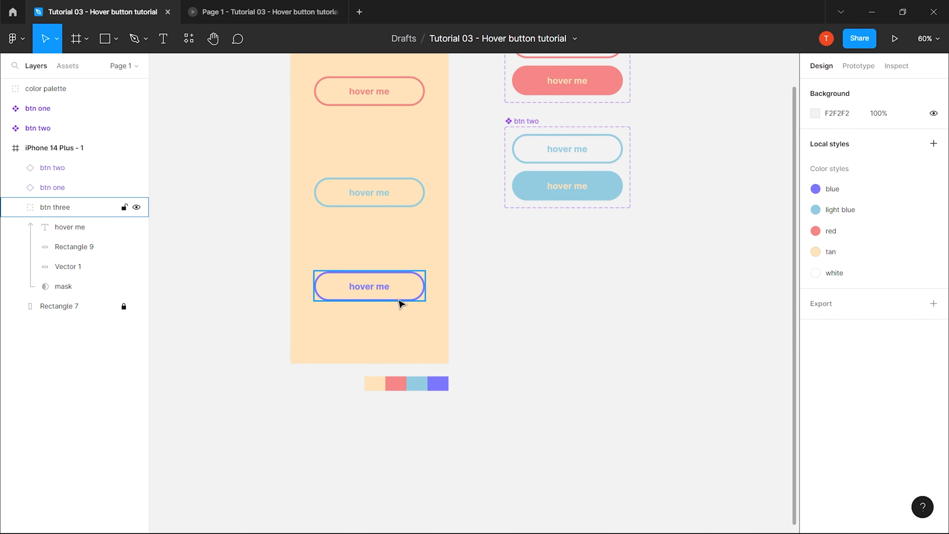
Convert the btn three group into a component and add a second variant to it.
{"action": "left_click", "coordinate": [387, 294]}
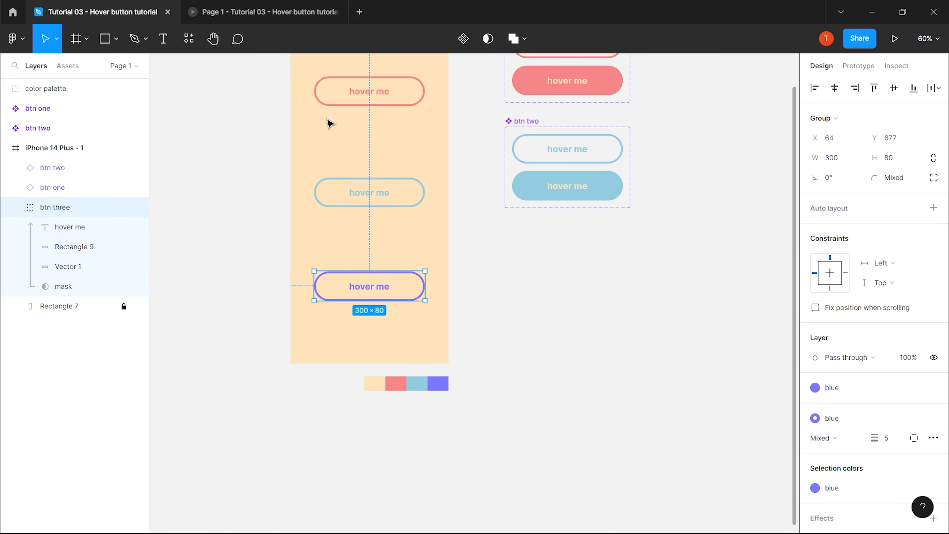
{"action": "left_click", "coordinate": [463, 37]}
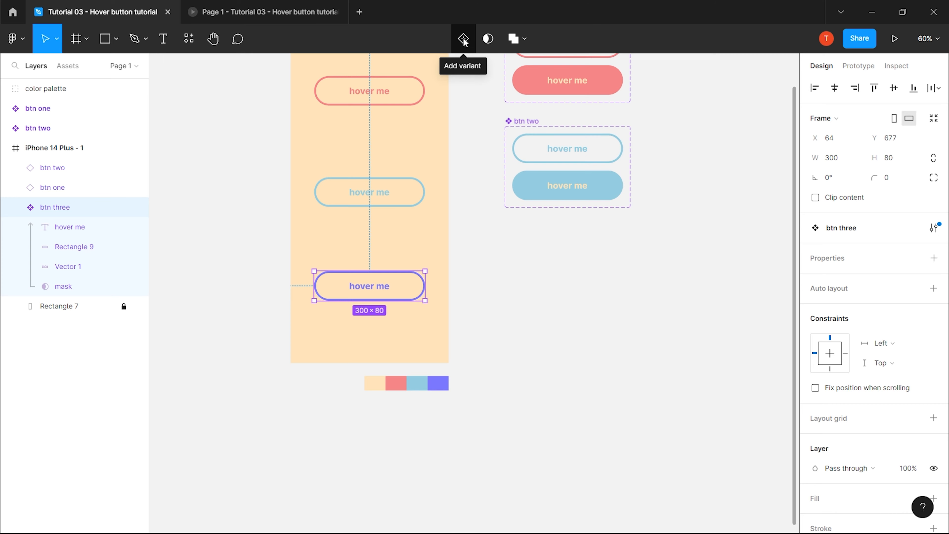
{"action": "left_click", "coordinate": [463, 39]}
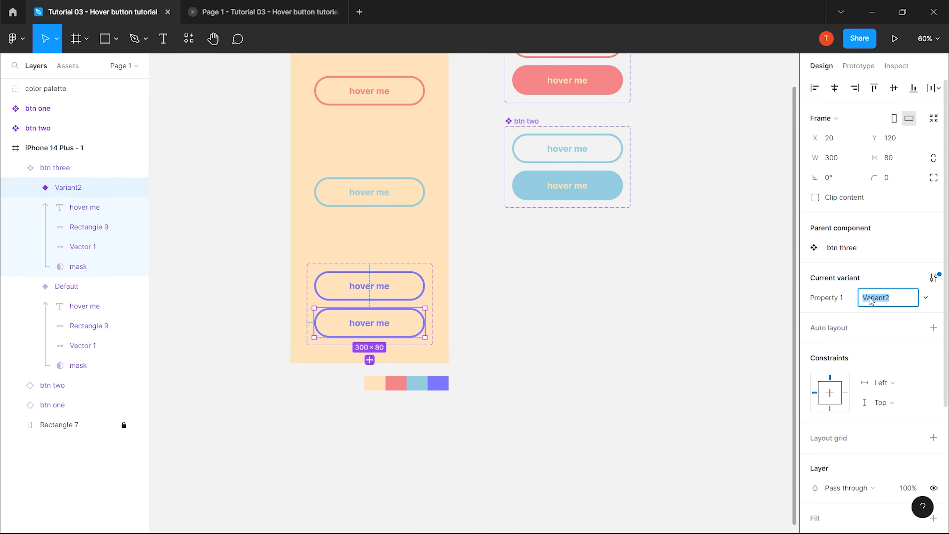
Set the Property 1 value of btn three's default variant to false.
{"action": "left_click", "coordinate": [401, 289]}
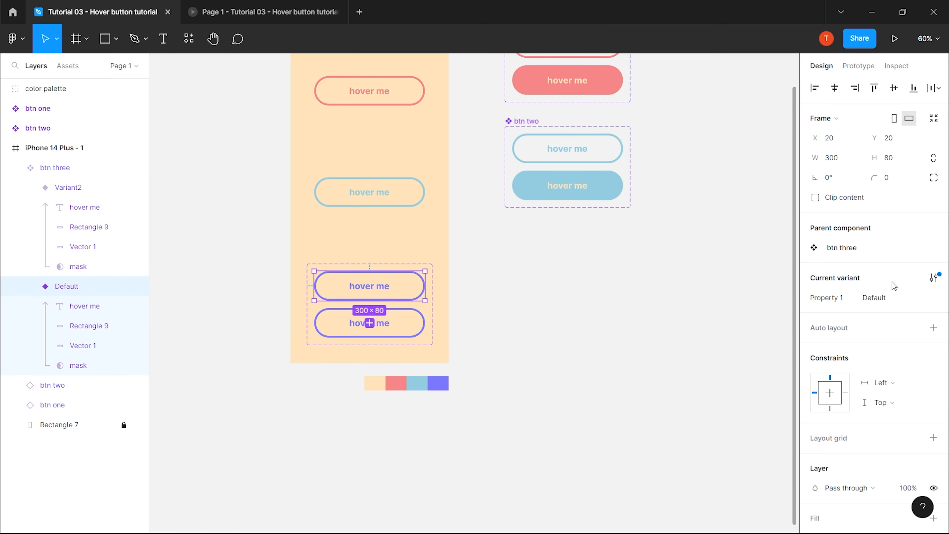
{"action": "left_click", "coordinate": [878, 304]}
{"action": "key", "text": "Return"}
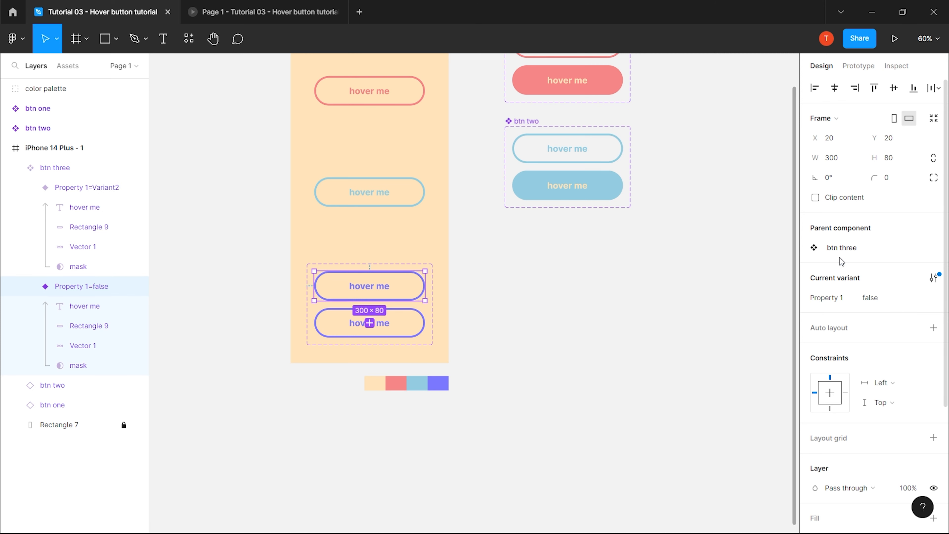
Set the Property 1 value of btn three's second variant to true.
{"action": "left_click", "coordinate": [381, 331]}
{"action": "left_click", "coordinate": [891, 304]}
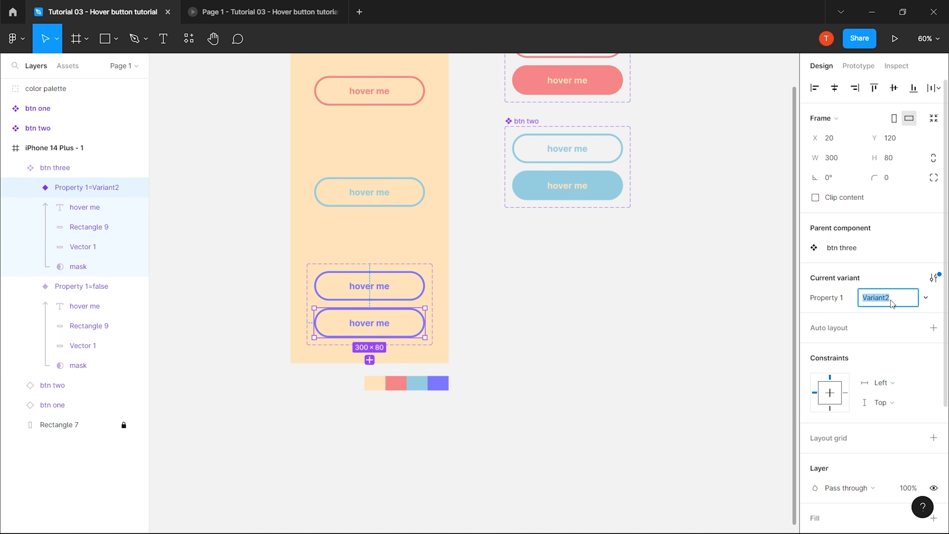
{"action": "type", "text": "true"}
{"action": "key", "text": "Return"}
{"action": "left_click", "coordinate": [695, 299]}
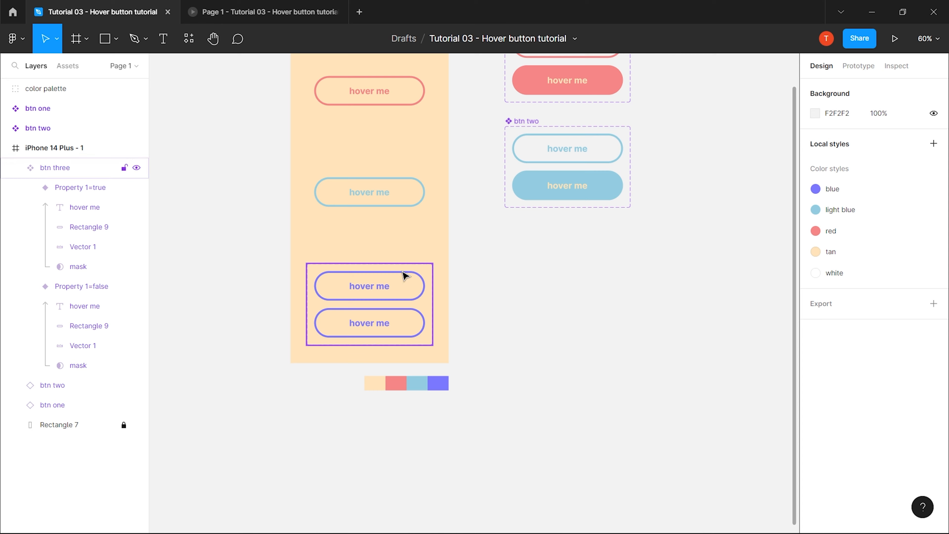
Move the btn three component set out of the iPhone frame and align it directly beneath the btn two set.
{"action": "left_click", "coordinate": [366, 275]}
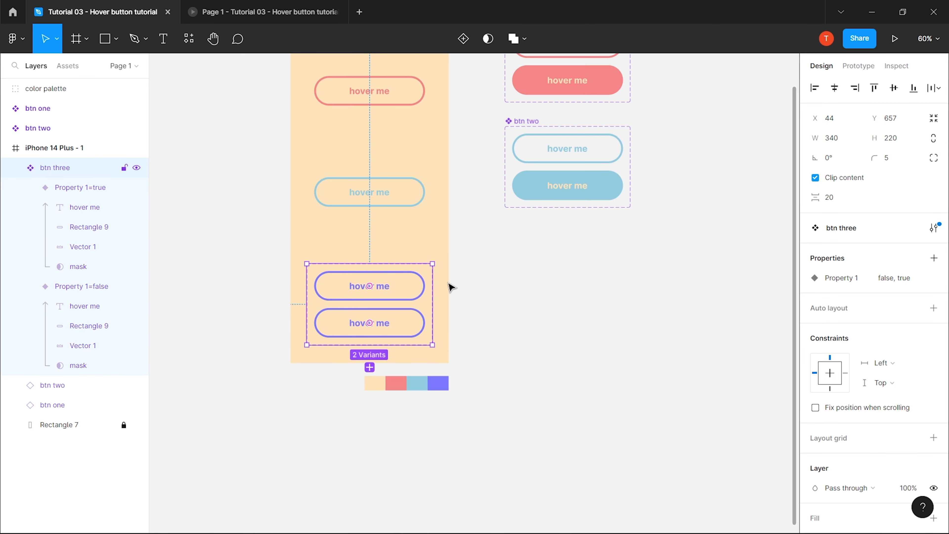
{"action": "left_click_drag", "start_coordinate": [451, 288], "coordinate": [549, 260]}
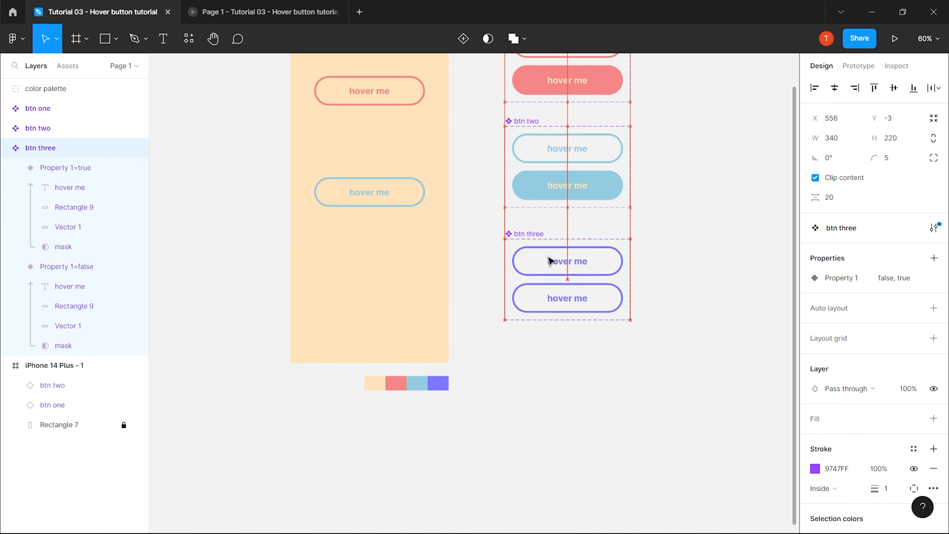
{"action": "left_click", "coordinate": [683, 262]}
Move the Vector 1 wave in btn three's true variant up and to the right over the button.
{"action": "scroll", "coordinate": [594, 290], "scroll_direction": "up", "scroll_amount": 6}
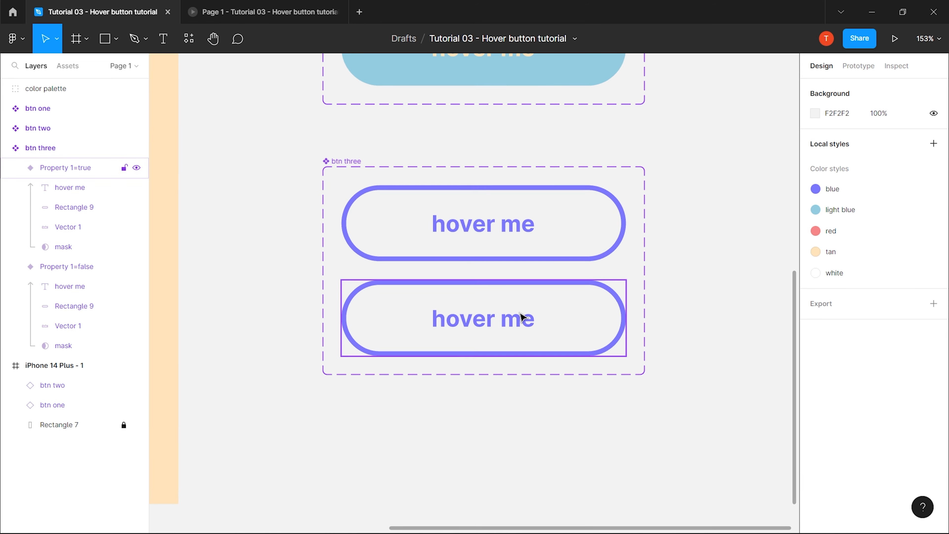
{"action": "double_click", "coordinate": [522, 317]}
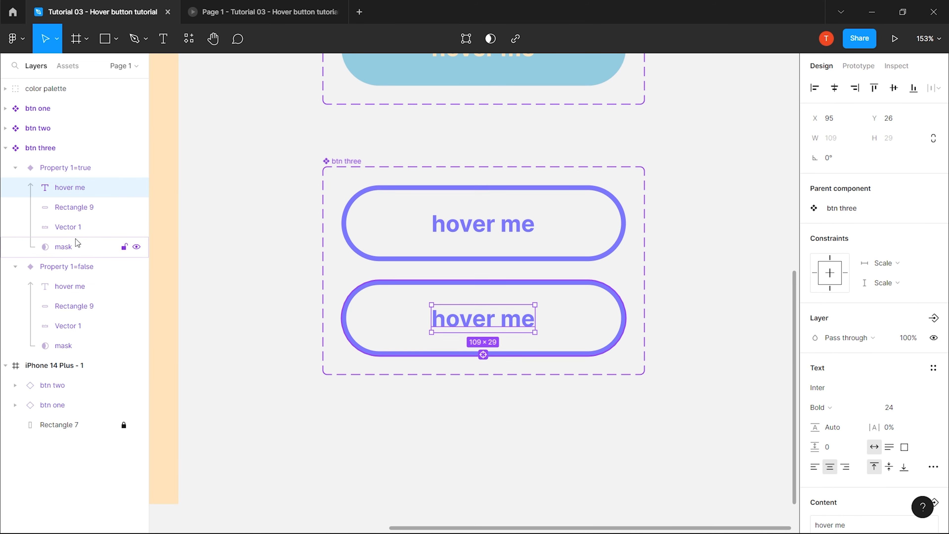
{"action": "left_click", "coordinate": [68, 227]}
{"action": "scroll", "coordinate": [408, 323], "scroll_direction": "down", "scroll_amount": 5}
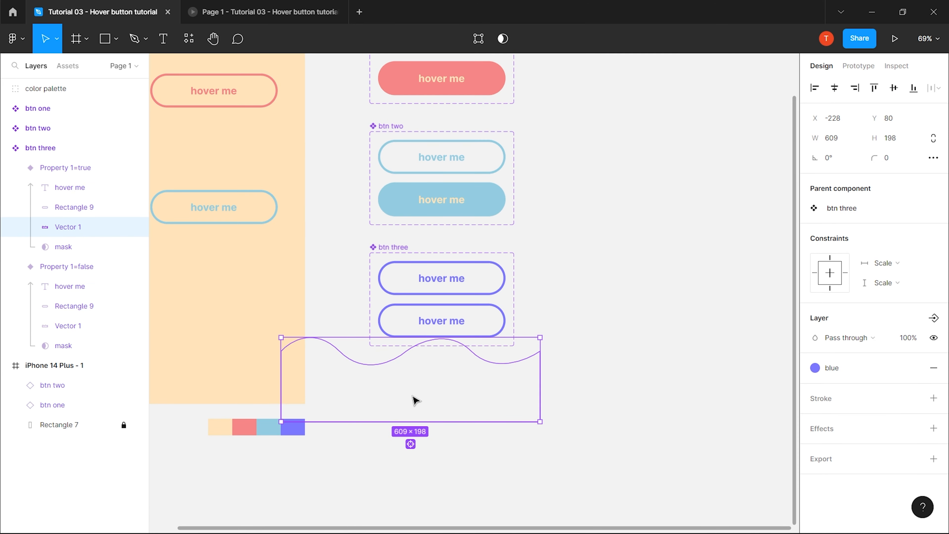
{"action": "left_click_drag", "start_coordinate": [415, 400], "coordinate": [492, 338]}
Stretch the true variant's wave to 824.5 wide and rotate it to about -6.39° so it fills the whole button.
{"action": "left_click_drag", "start_coordinate": [630, 365], "coordinate": [709, 376]}
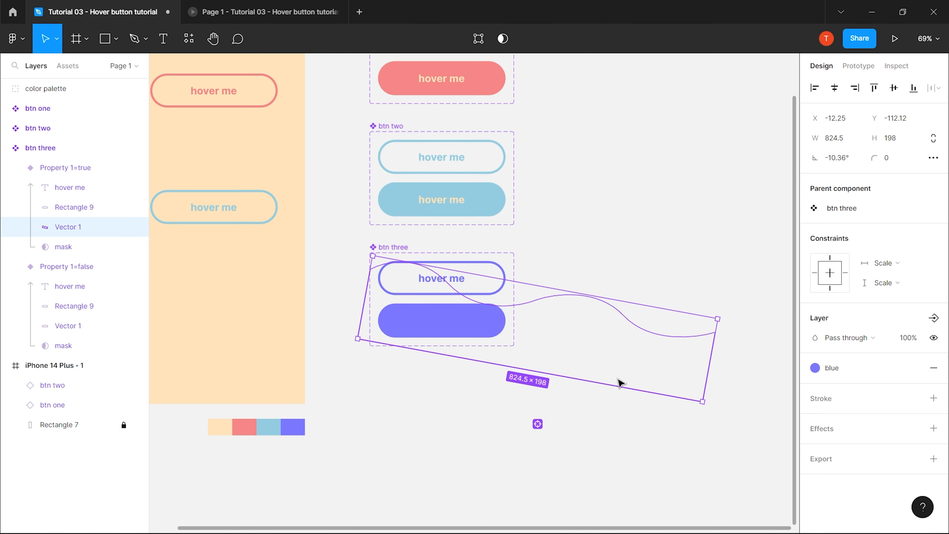
{"action": "left_click_drag", "start_coordinate": [355, 326], "coordinate": [355, 339]}
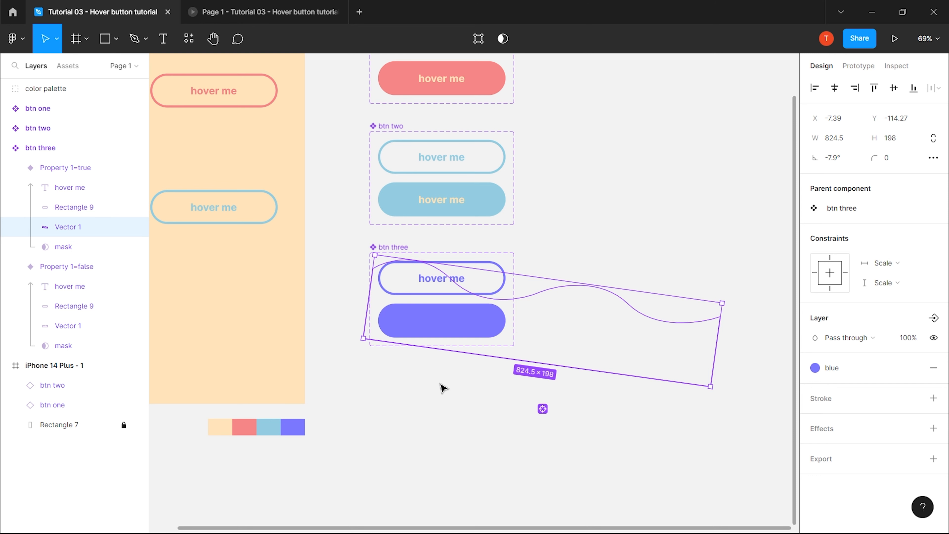
{"action": "left_click_drag", "start_coordinate": [725, 385], "coordinate": [727, 380]}
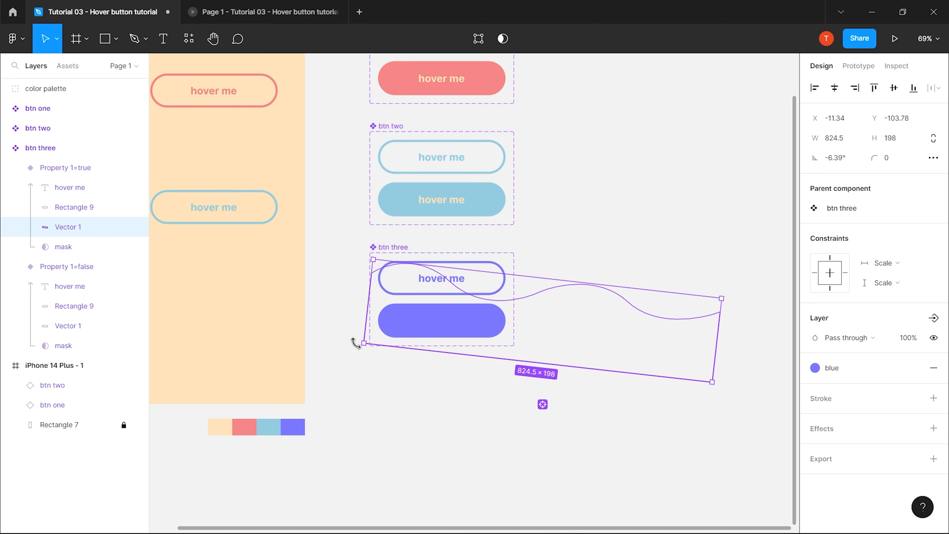
{"action": "left_click", "coordinate": [440, 393]}
Apply the tan color style to the "hover me" text in btn three's true variant.
{"action": "left_click", "coordinate": [72, 289]}
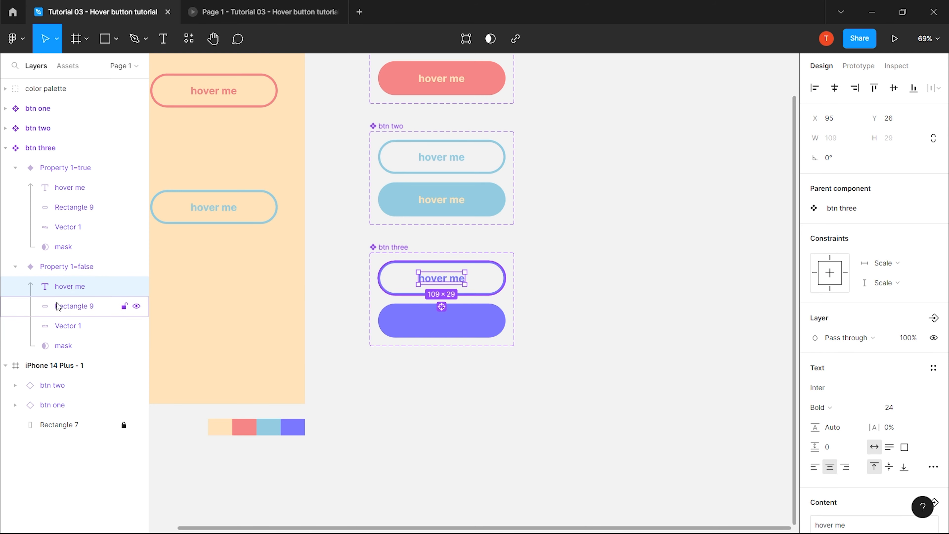
{"action": "left_click", "coordinate": [442, 320]}
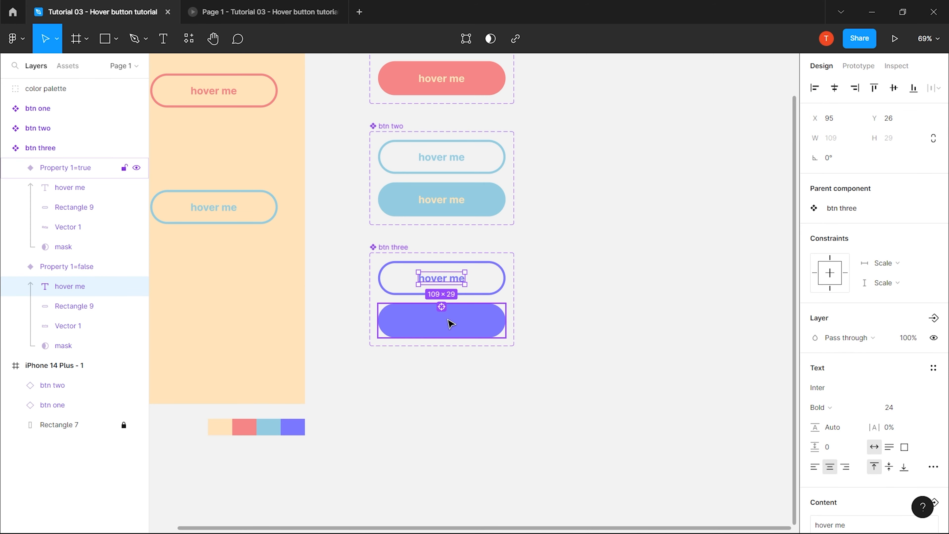
{"action": "left_click", "coordinate": [71, 188]}
{"action": "scroll", "coordinate": [860, 379], "scroll_direction": "down", "scroll_amount": 4}
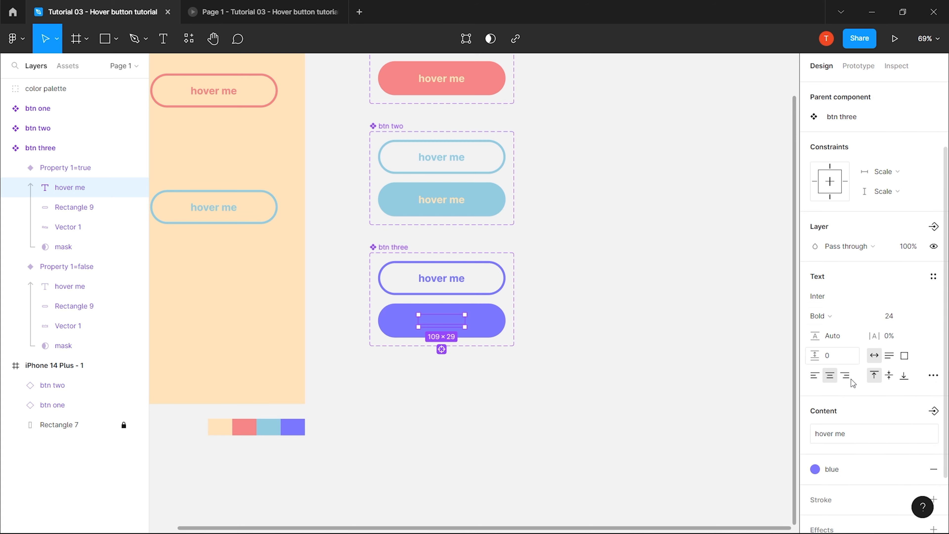
{"action": "left_click", "coordinate": [914, 397]}
{"action": "left_click", "coordinate": [914, 397]}
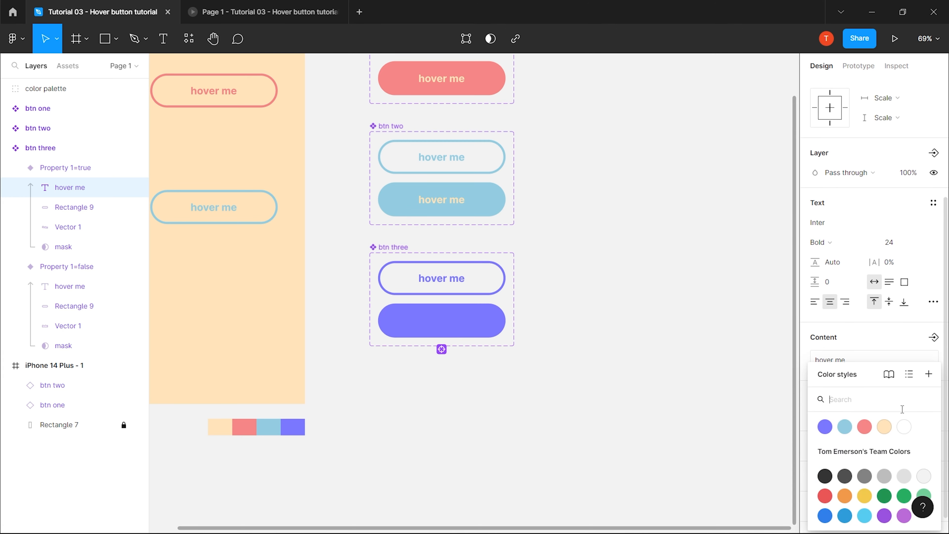
{"action": "left_click", "coordinate": [884, 427]}
{"action": "left_click", "coordinate": [614, 351]}
Create a prototype connection from btn three's false variant to its true variant.
{"action": "scroll", "coordinate": [519, 436], "scroll_direction": "up", "scroll_amount": 2}
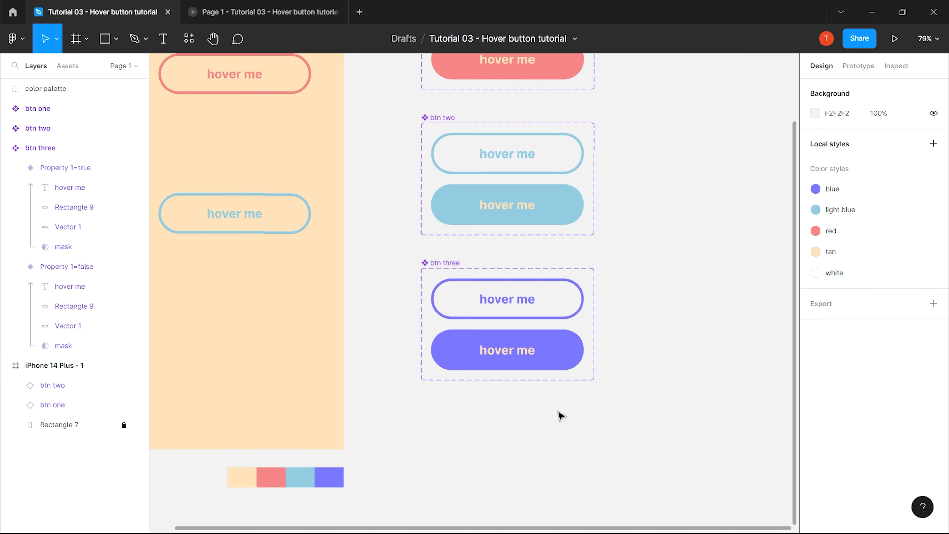
{"action": "scroll", "coordinate": [560, 415], "scroll_direction": "up", "scroll_amount": 3}
{"action": "left_click", "coordinate": [859, 66]}
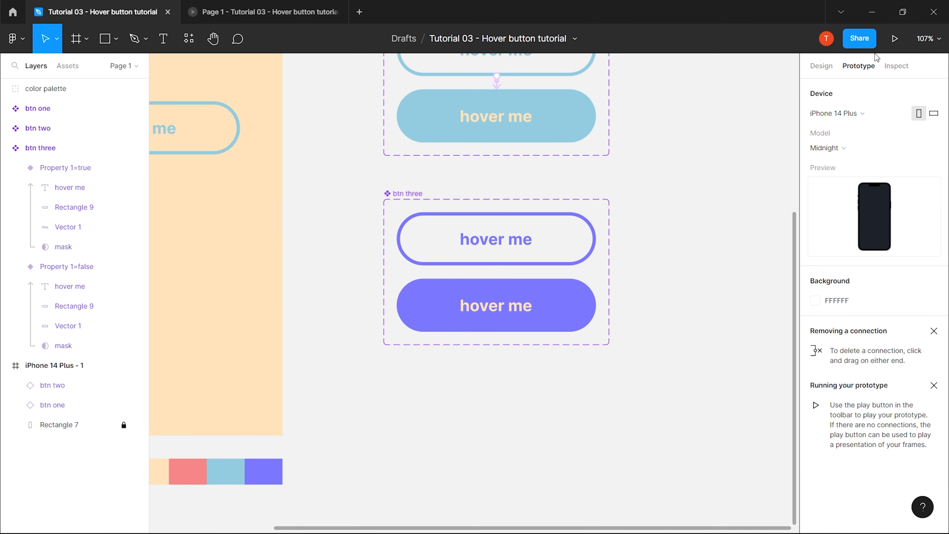
{"action": "left_click_drag", "start_coordinate": [598, 239], "coordinate": [740, 237]}
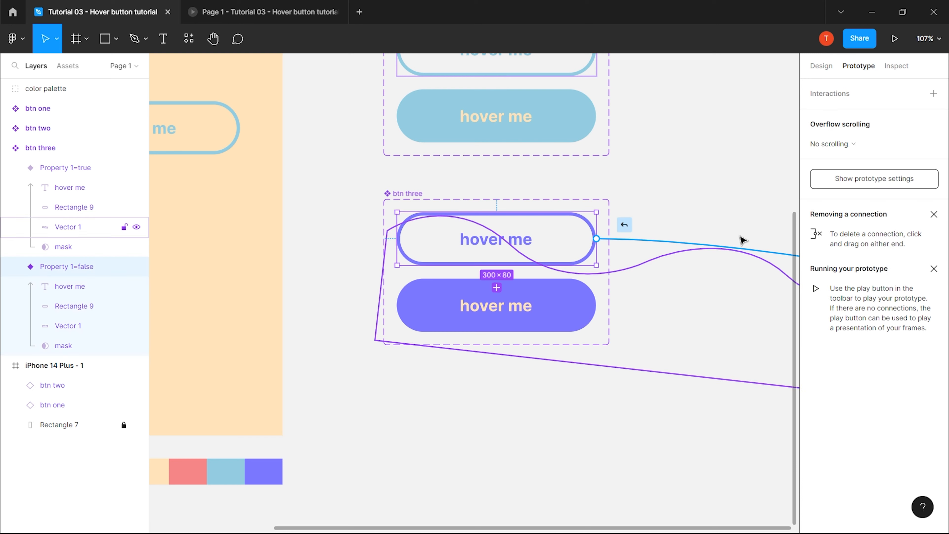
{"action": "left_click_drag", "start_coordinate": [621, 331], "coordinate": [562, 312]}
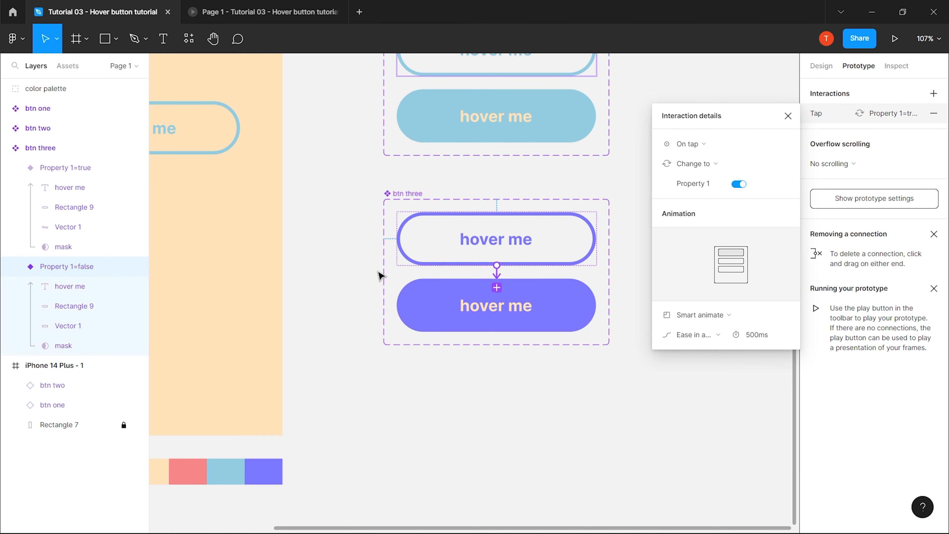
Set the connection's trigger to While hovering, with Change to as the action and Smart animate as the animation.
{"action": "left_click", "coordinate": [726, 164]}
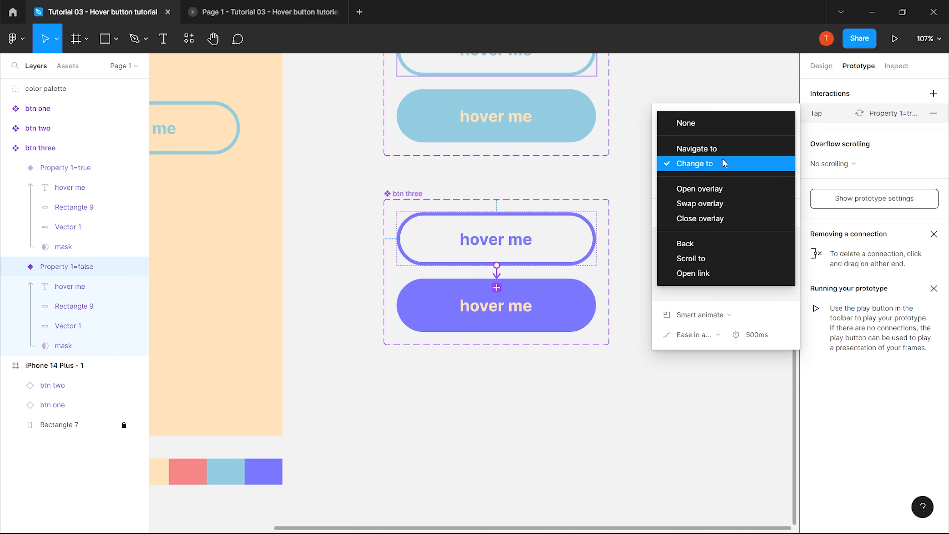
{"action": "left_click", "coordinate": [718, 169]}
{"action": "left_click", "coordinate": [683, 143]}
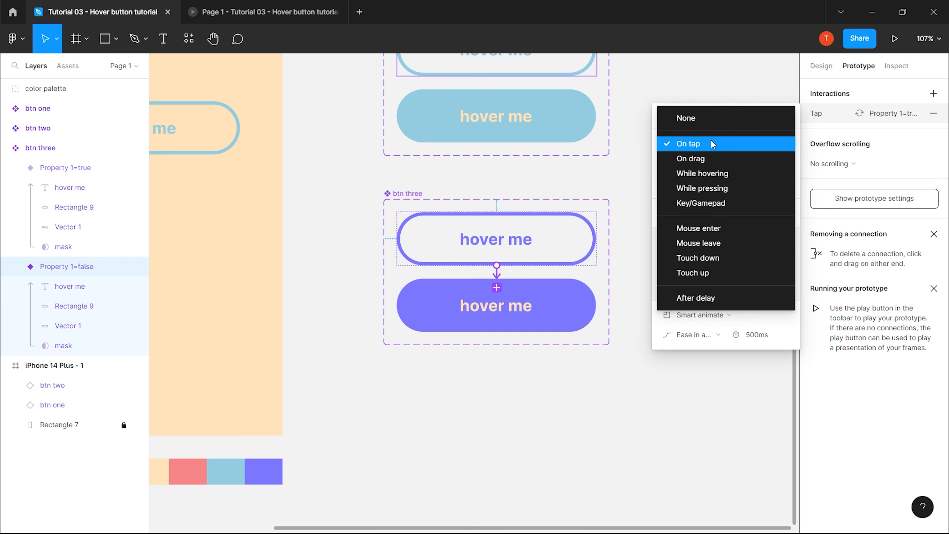
{"action": "left_click", "coordinate": [731, 173]}
{"action": "left_click", "coordinate": [712, 314]}
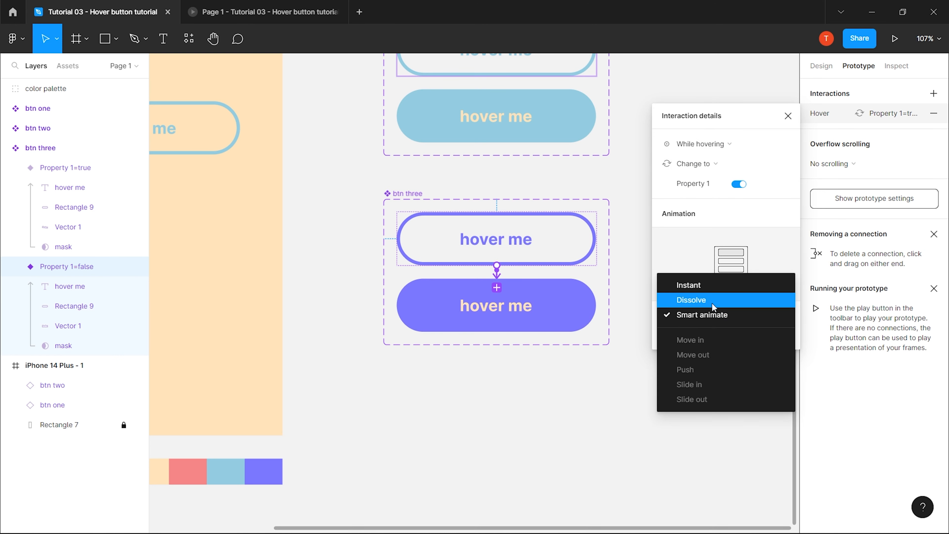
{"action": "left_click", "coordinate": [712, 315]}
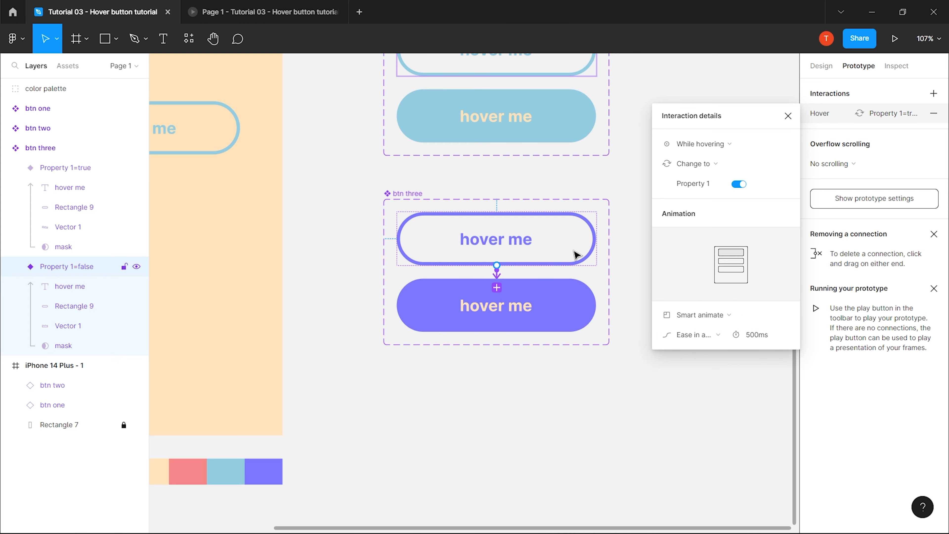
{"action": "left_click", "coordinate": [791, 117]}
{"action": "left_click", "coordinate": [684, 202]}
Place a btn three instance centered below the light blue button in the iPhone frame and preview its hover effect in the prototype.
{"action": "scroll", "coordinate": [682, 202], "scroll_direction": "down", "scroll_amount": 3}
{"action": "left_click_drag", "start_coordinate": [574, 281], "coordinate": [582, 339]}
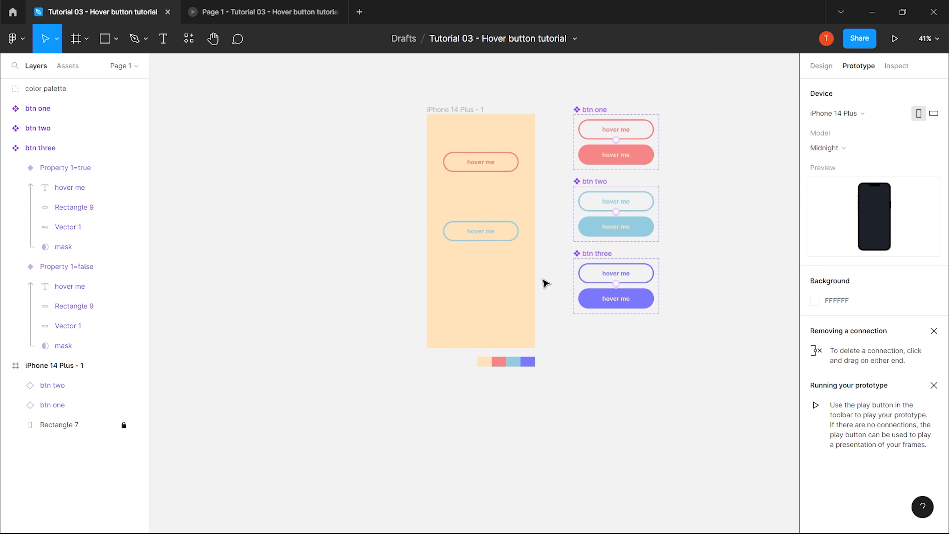
{"action": "scroll", "coordinate": [545, 280], "scroll_direction": "up", "scroll_amount": 1}
{"action": "scroll", "coordinate": [649, 277], "scroll_direction": "up", "scroll_amount": 2}
{"action": "left_click", "coordinate": [74, 68]}
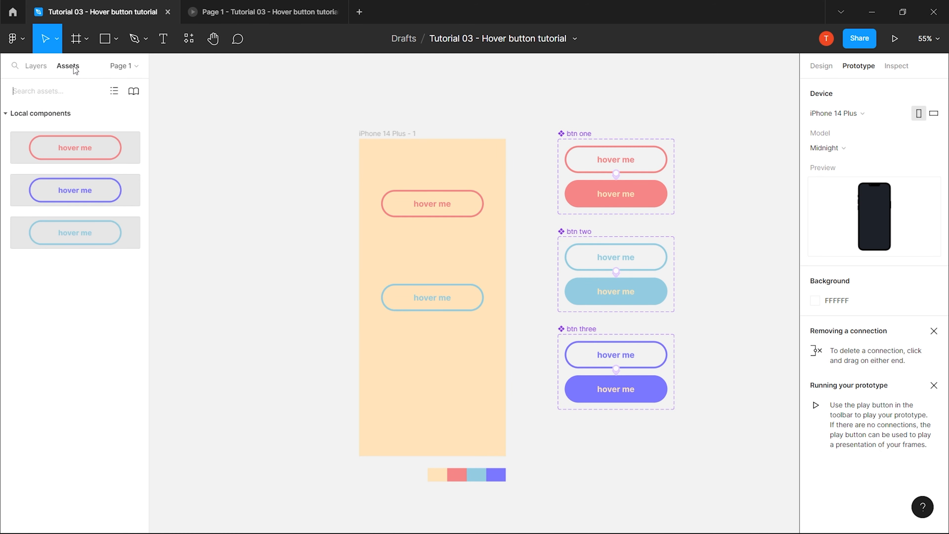
{"action": "left_click_drag", "start_coordinate": [102, 191], "coordinate": [436, 402]}
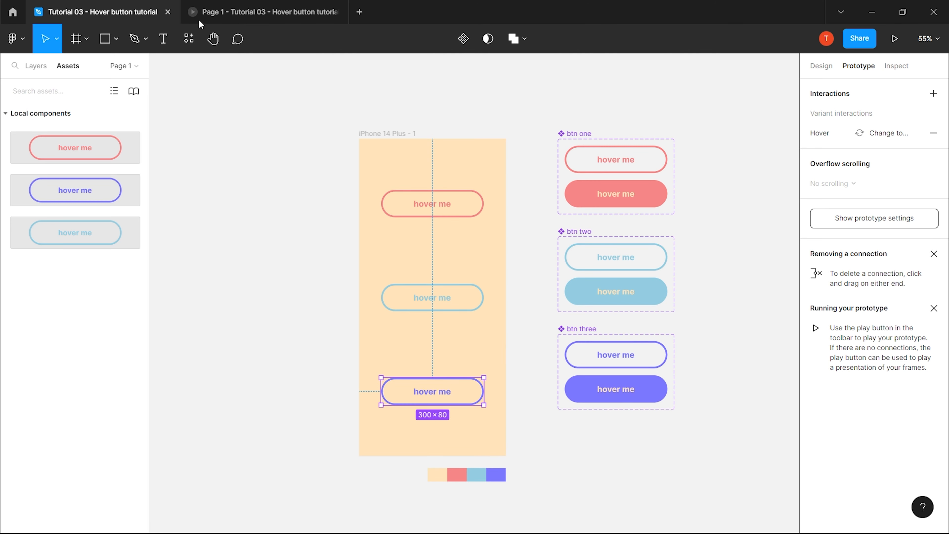
{"action": "left_click", "coordinate": [239, 12]}
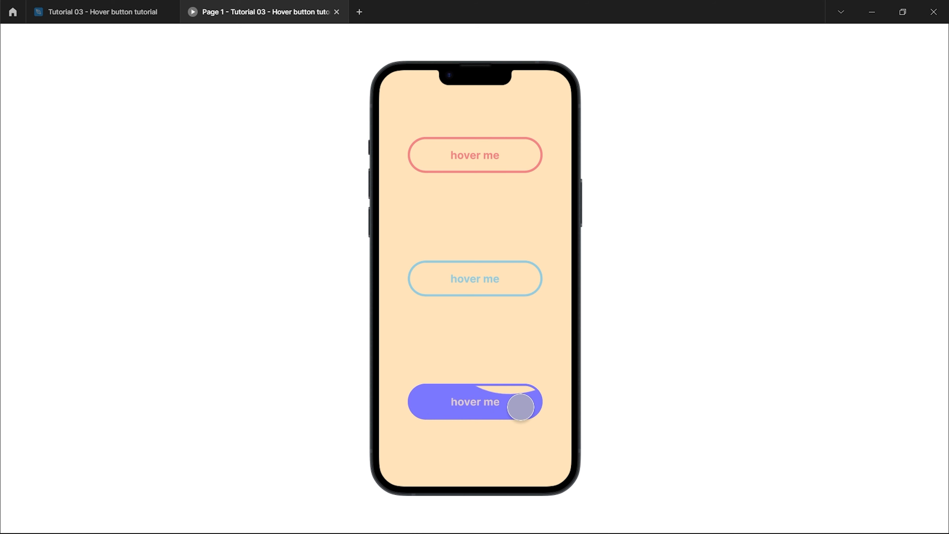
Change the Smart animate duration of btn three's hover interaction and preview the wave fill again in the prototype.
{"action": "left_click", "coordinate": [62, 13]}
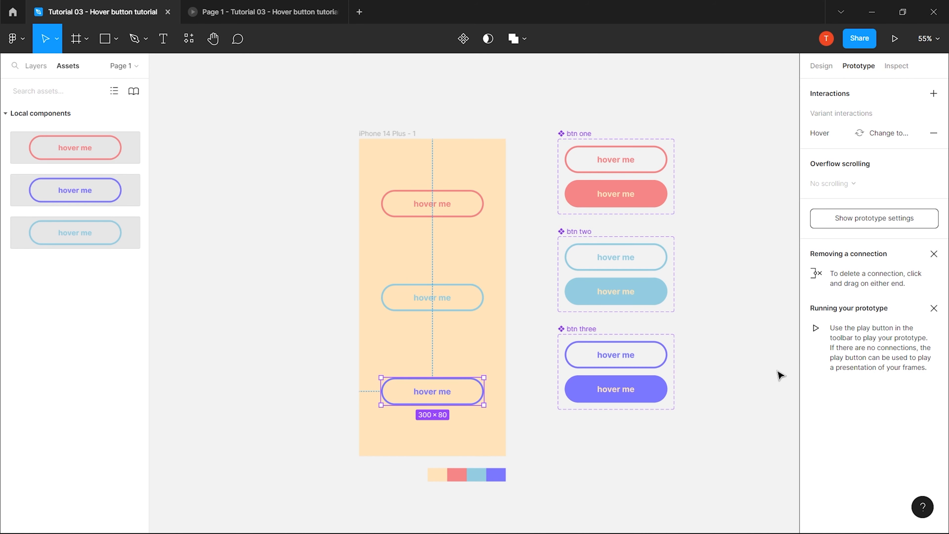
{"action": "scroll", "coordinate": [682, 395], "scroll_direction": "up", "scroll_amount": 4}
{"action": "left_click", "coordinate": [632, 334]}
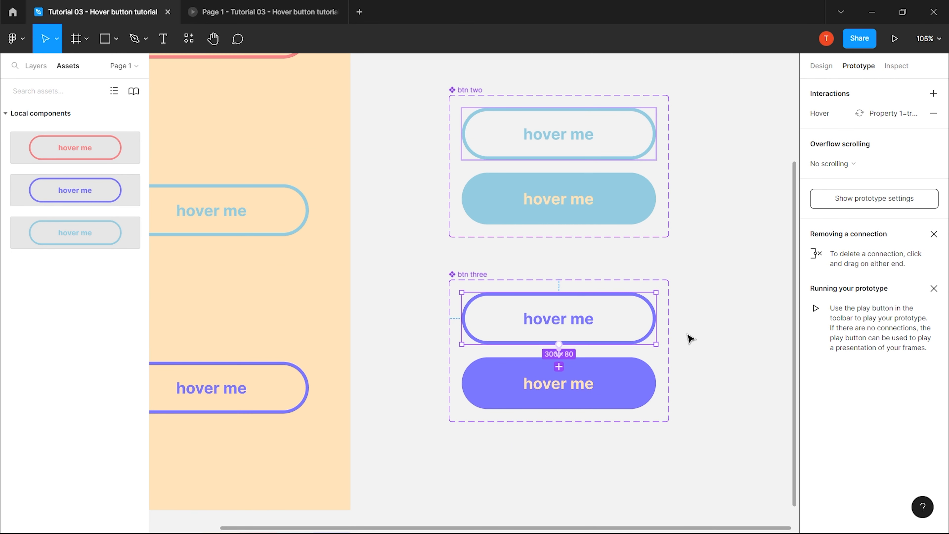
{"action": "left_click", "coordinate": [857, 114]}
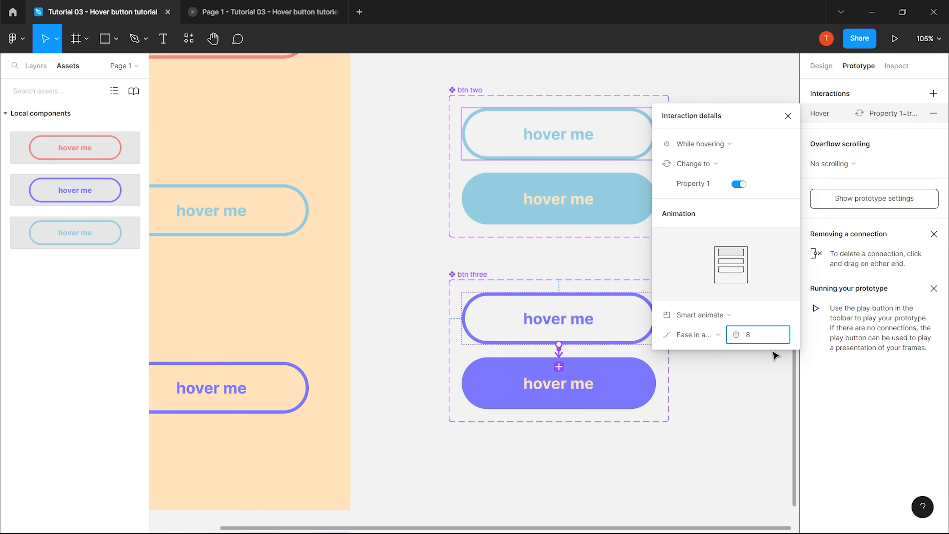
{"action": "left_click", "coordinate": [766, 361]}
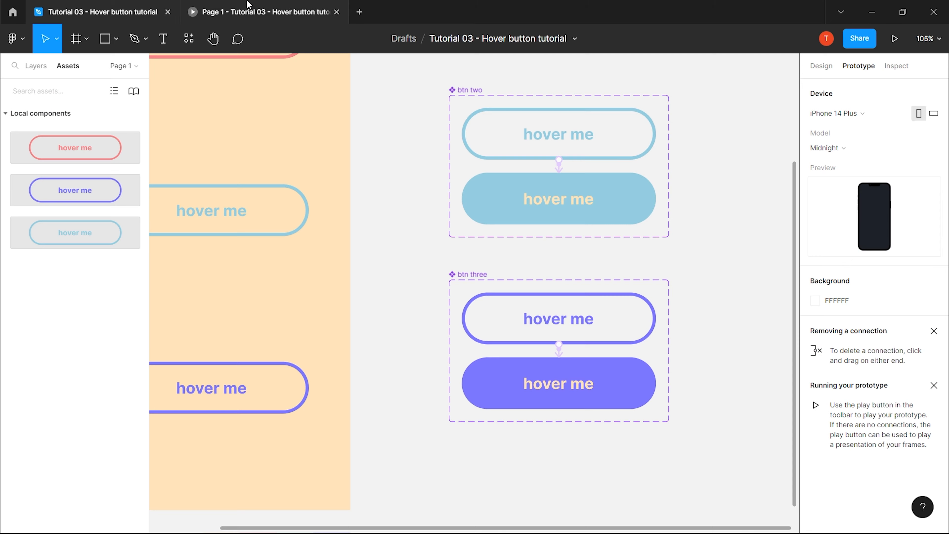
{"action": "left_click", "coordinate": [264, 11]}
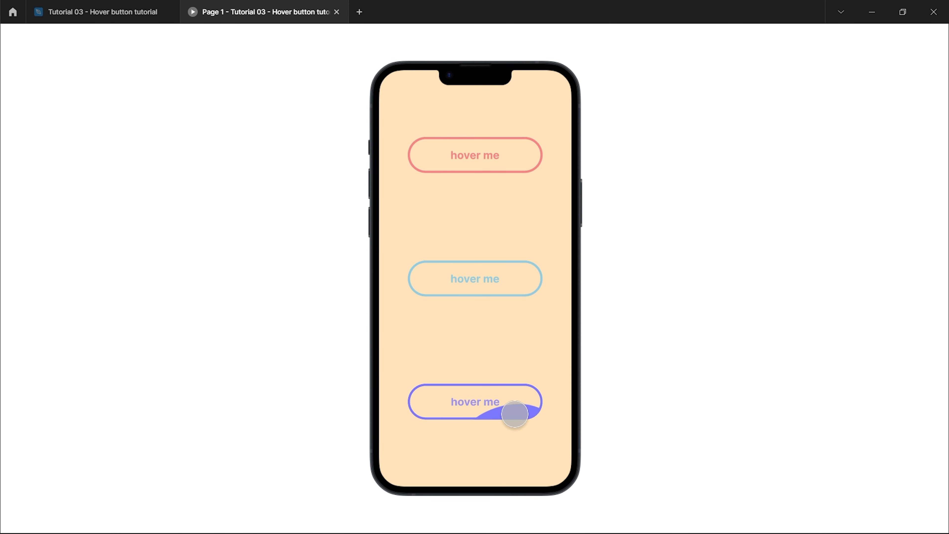
Move the outer two buttons in the iPhone frame closer to the light blue one with even spacing and preview the prototype.
{"action": "left_click", "coordinate": [49, 15]}
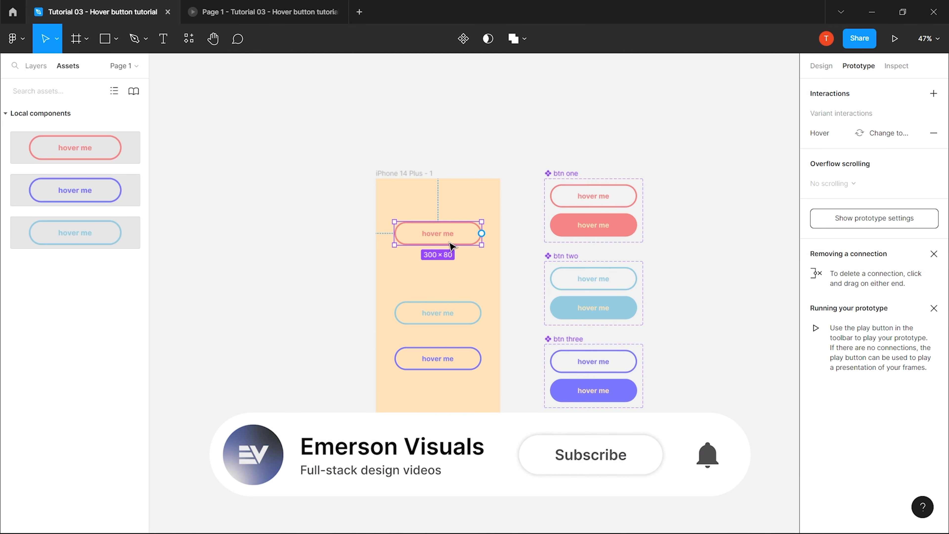
{"action": "left_click_drag", "start_coordinate": [450, 243], "coordinate": [449, 277]}
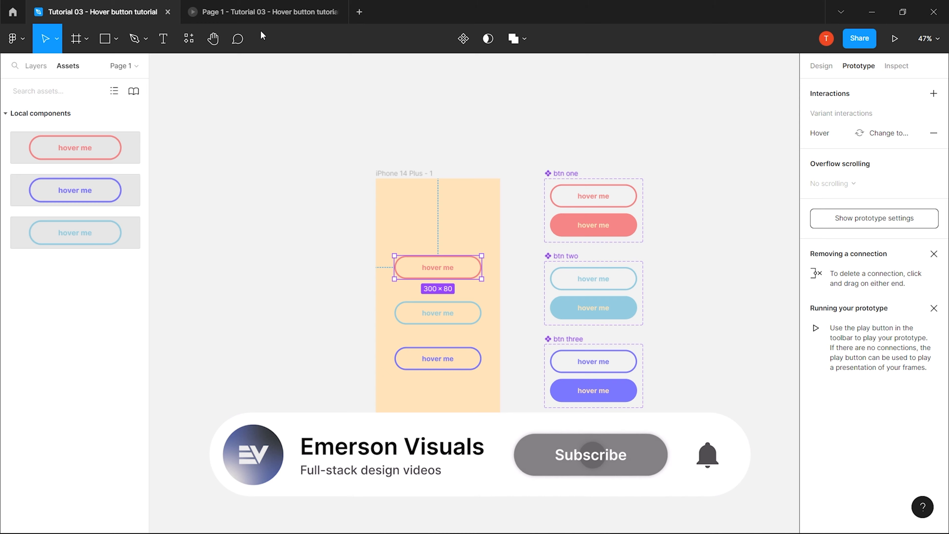
{"action": "left_click", "coordinate": [260, 16]}
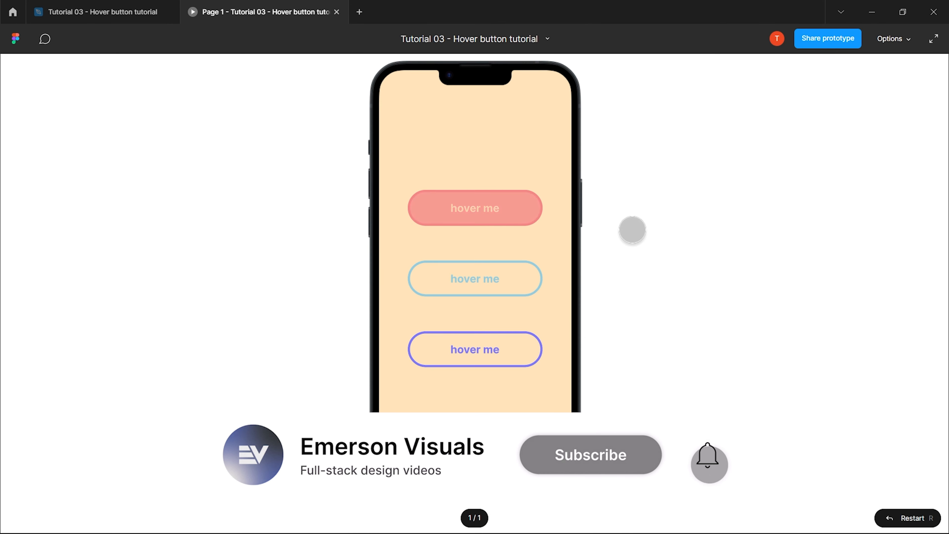